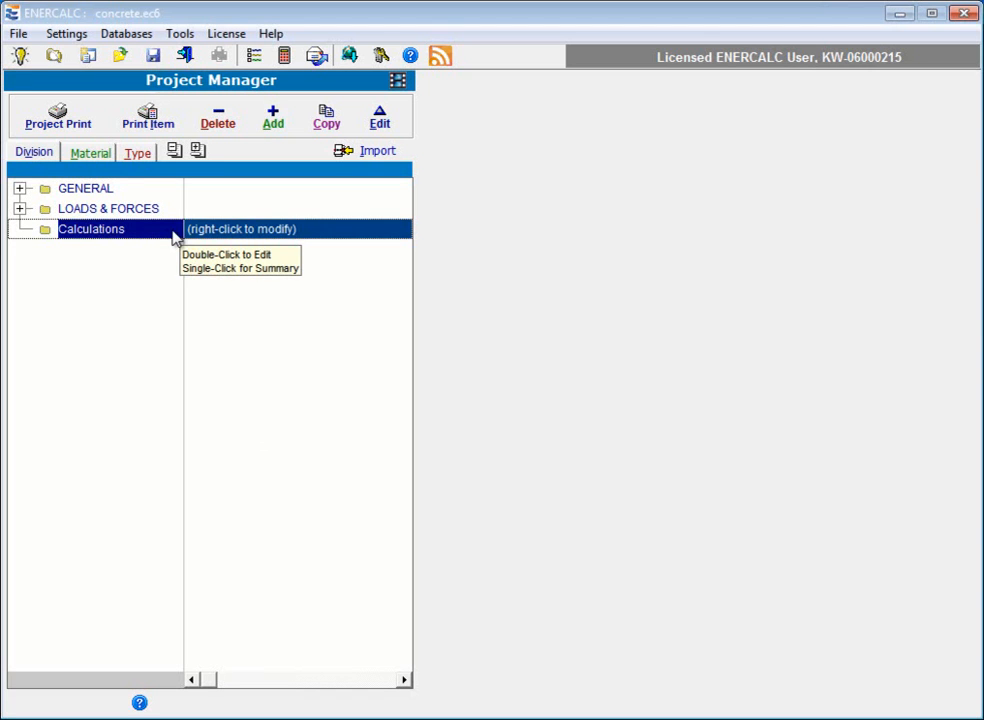
Add a Concrete Beam calculation to the project's Calculations division and turn off automatic calculation.
left_click(277, 119)
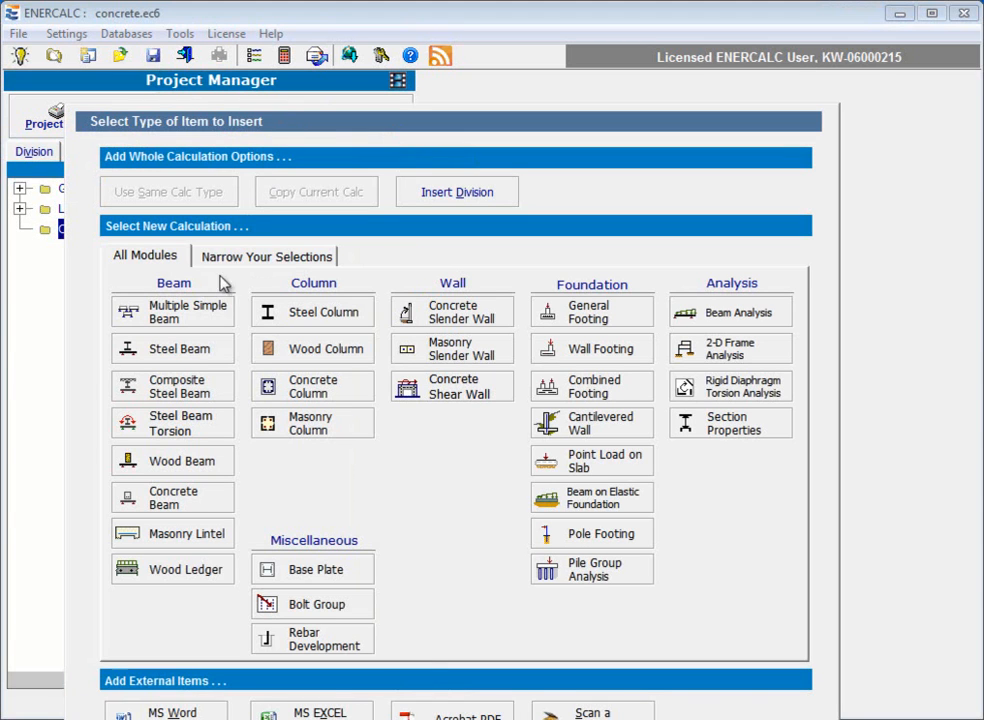
left_click(185, 500)
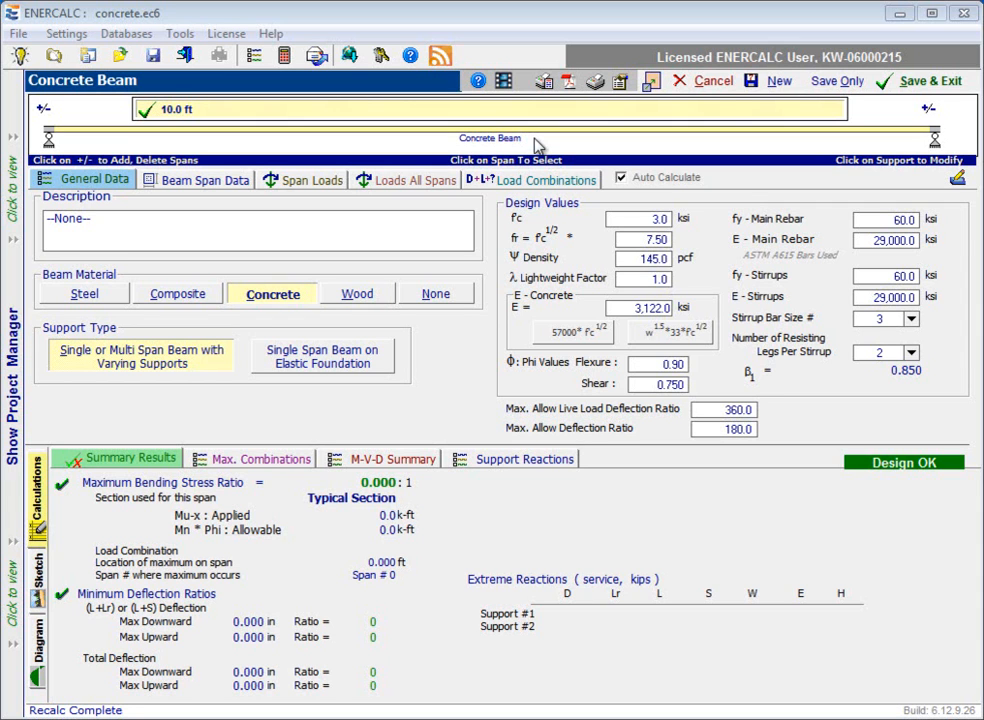
left_click(621, 178)
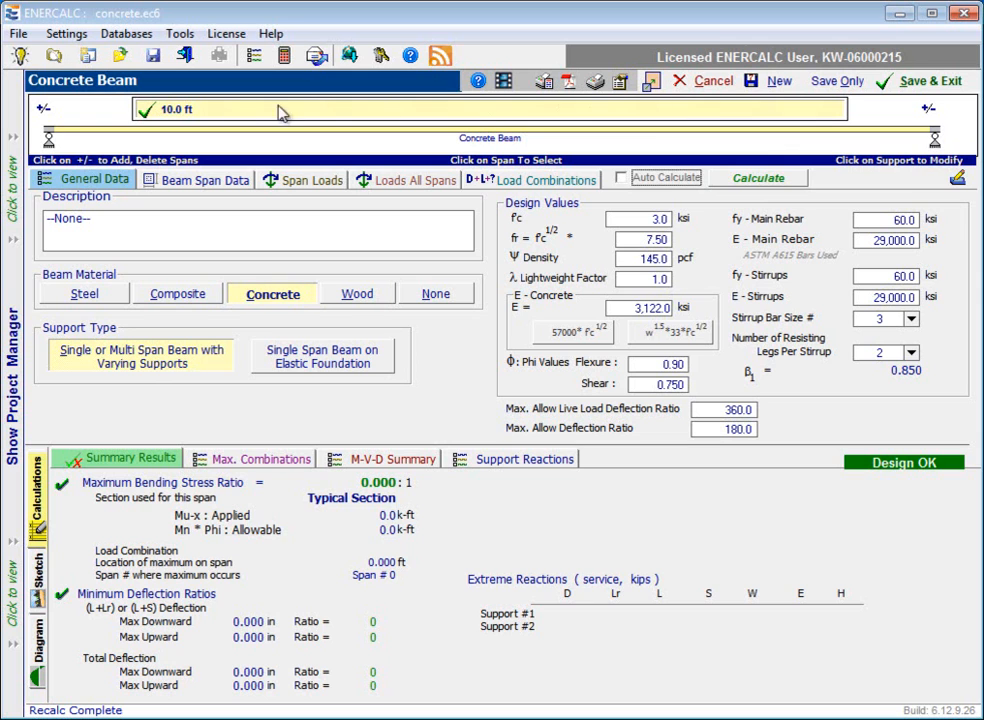
left_click(54, 144)
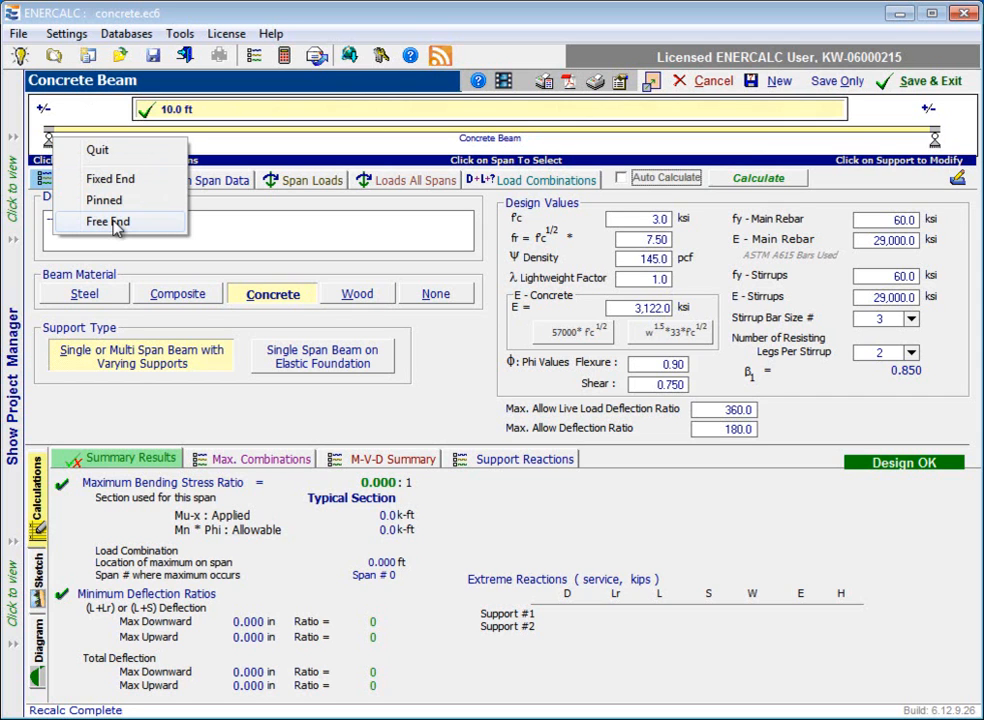
left_click(101, 109)
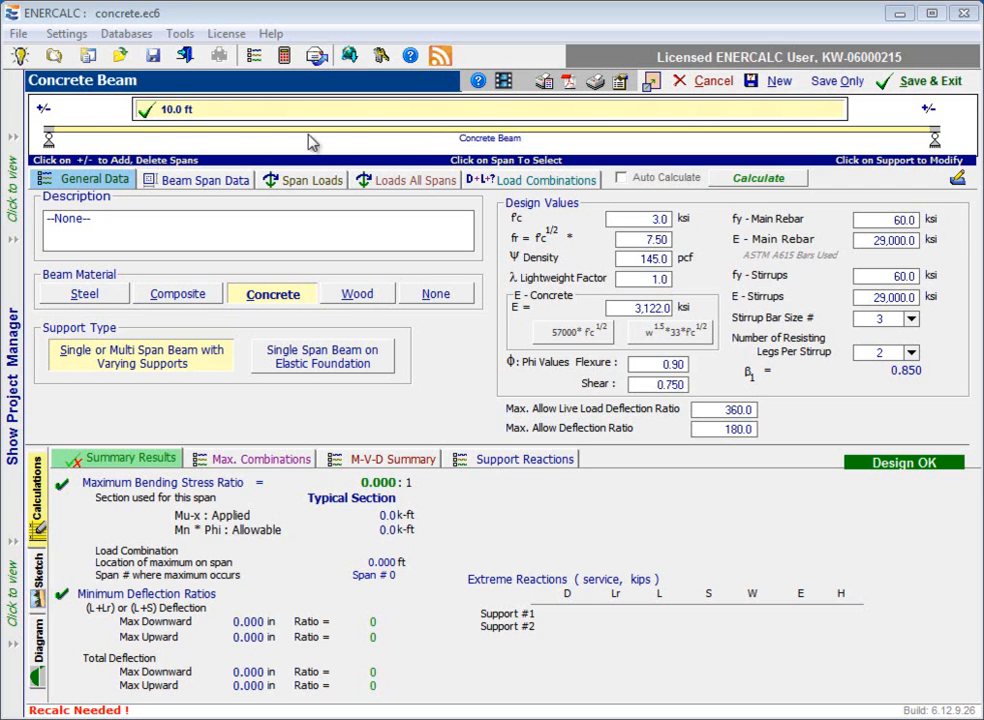
Add a second beam span at the left end, reusing the current span length and bracing, beam size and properties, and loads.
left_click(45, 113)
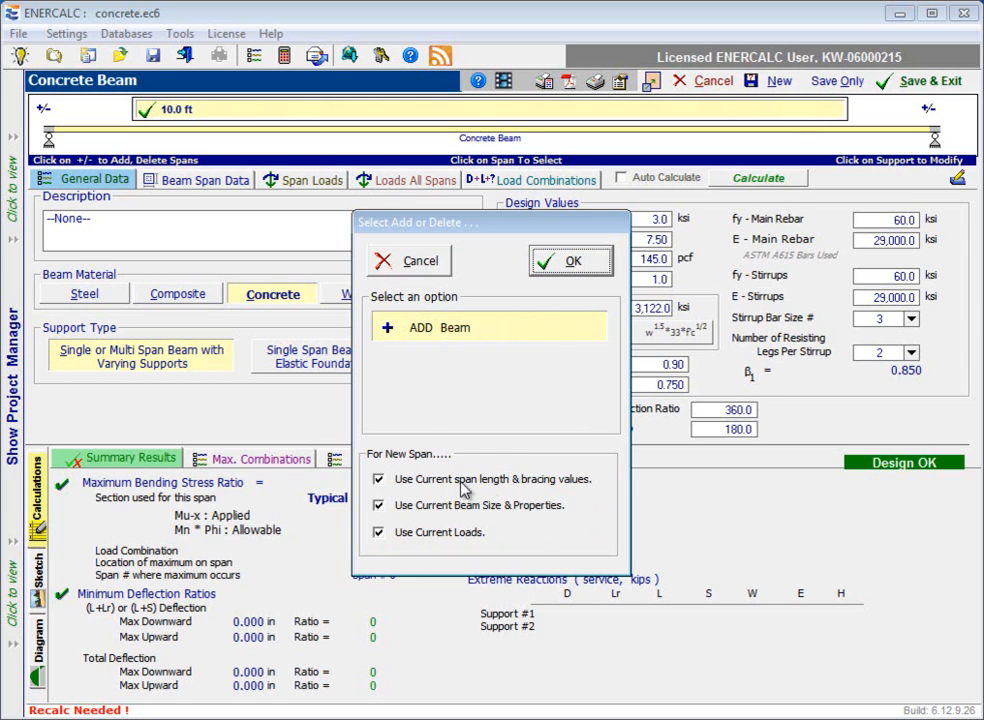
left_click(380, 481)
left_click(380, 481)
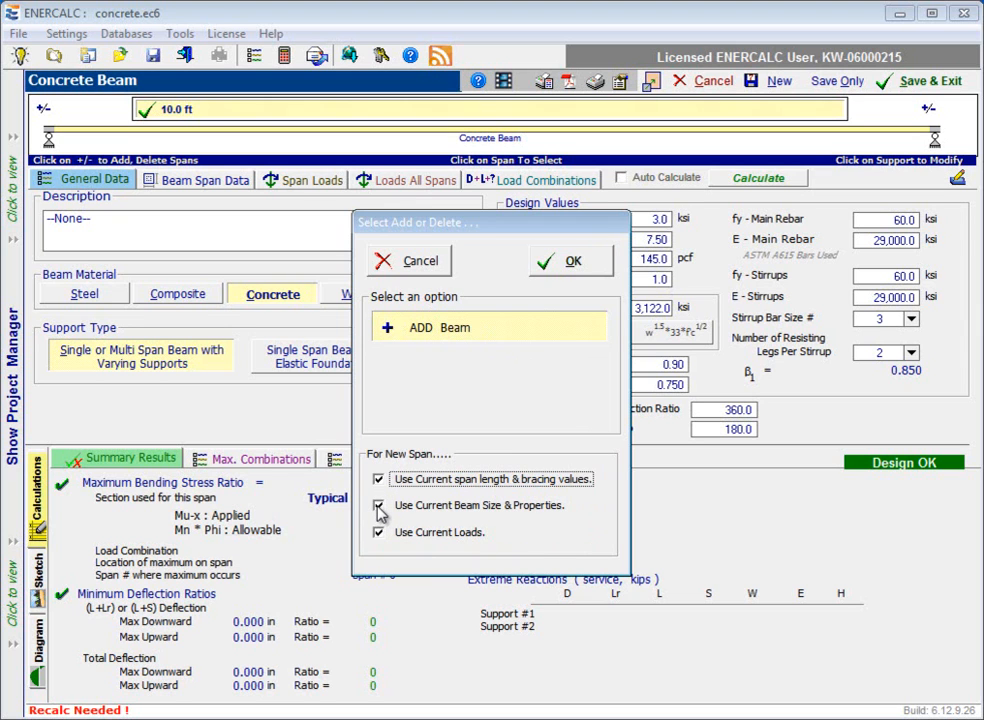
left_click(379, 507)
left_click(379, 507)
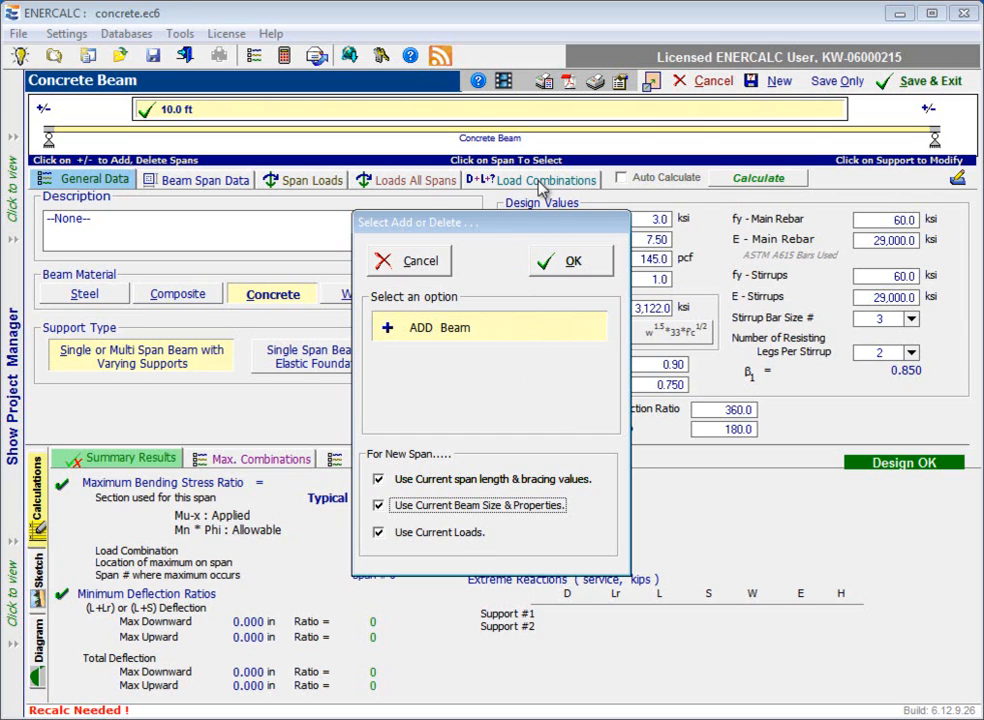
left_click(570, 262)
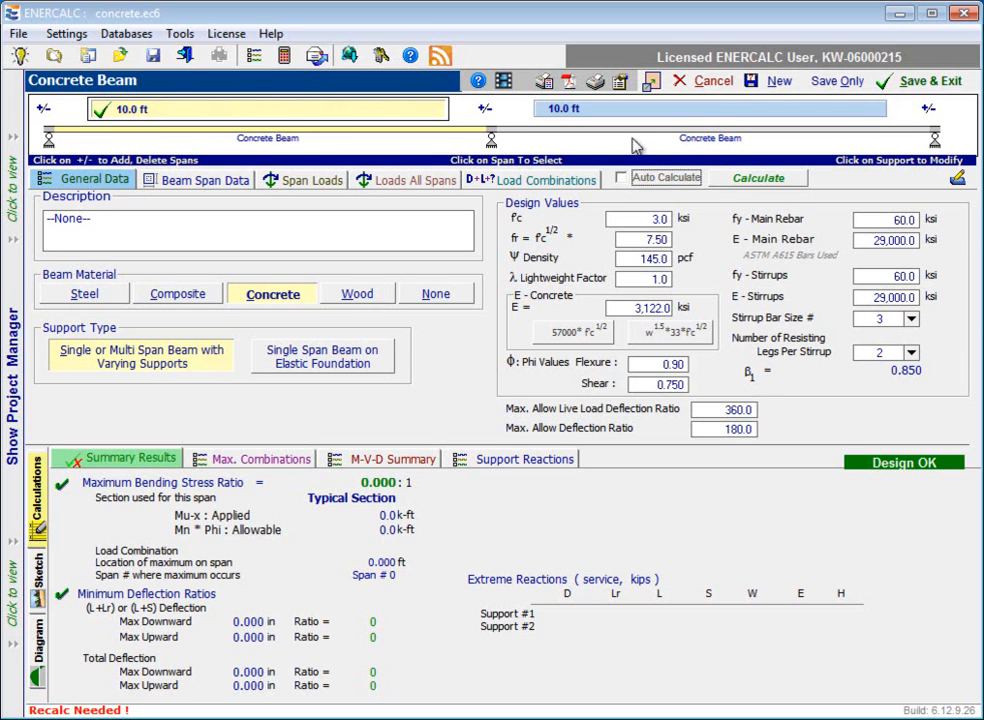
Set the first span's length to 20 ft in the beam span data.
left_click(723, 116)
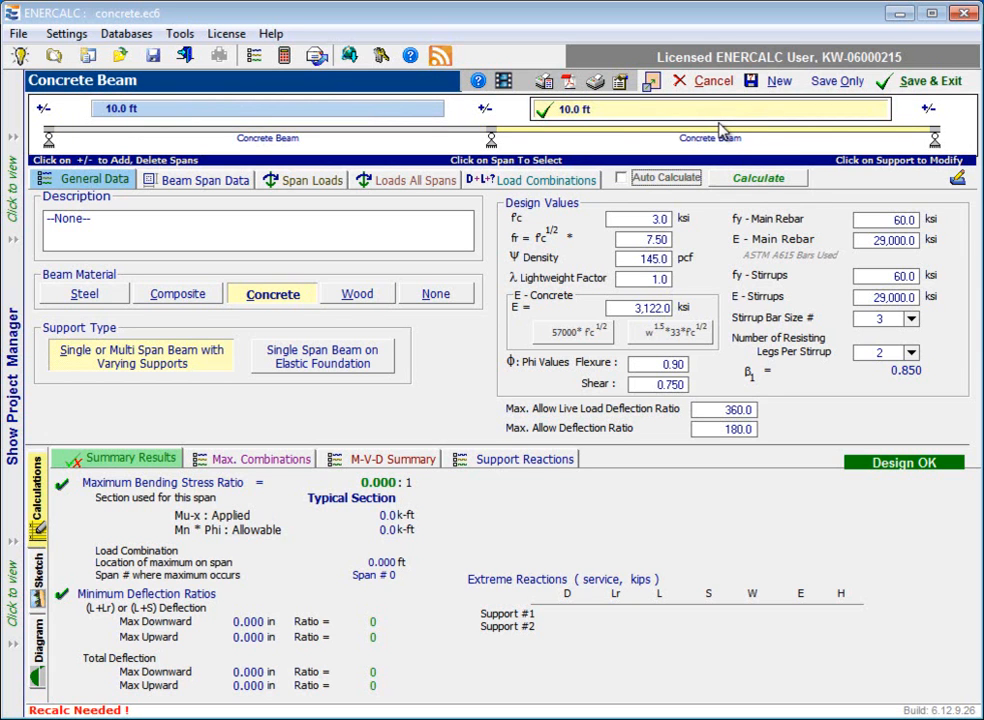
left_click(343, 113)
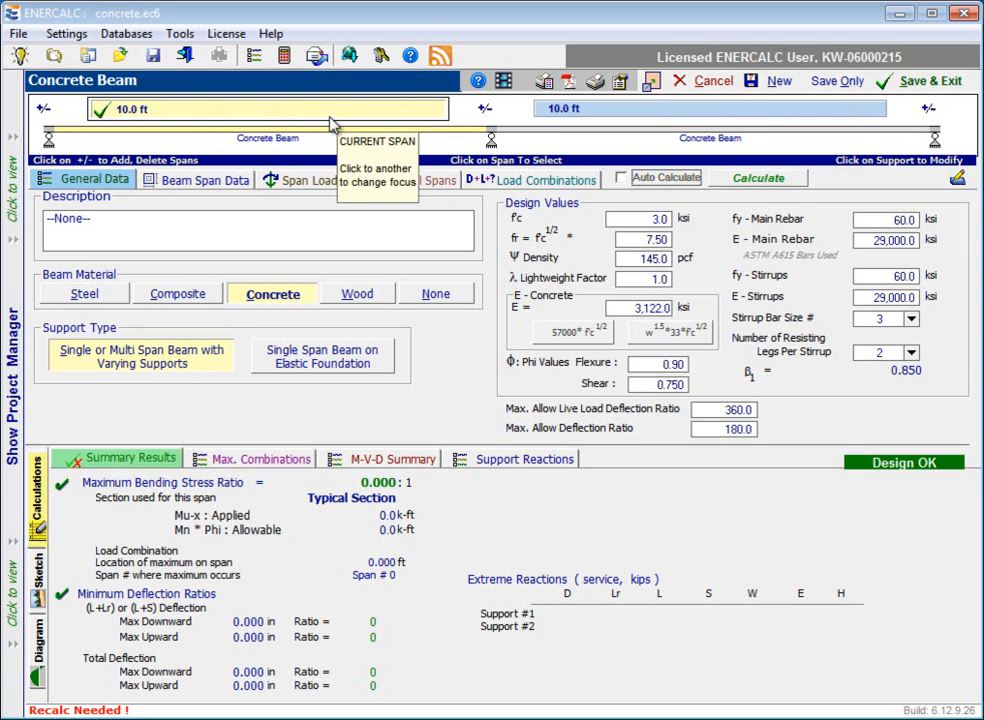
left_click(205, 180)
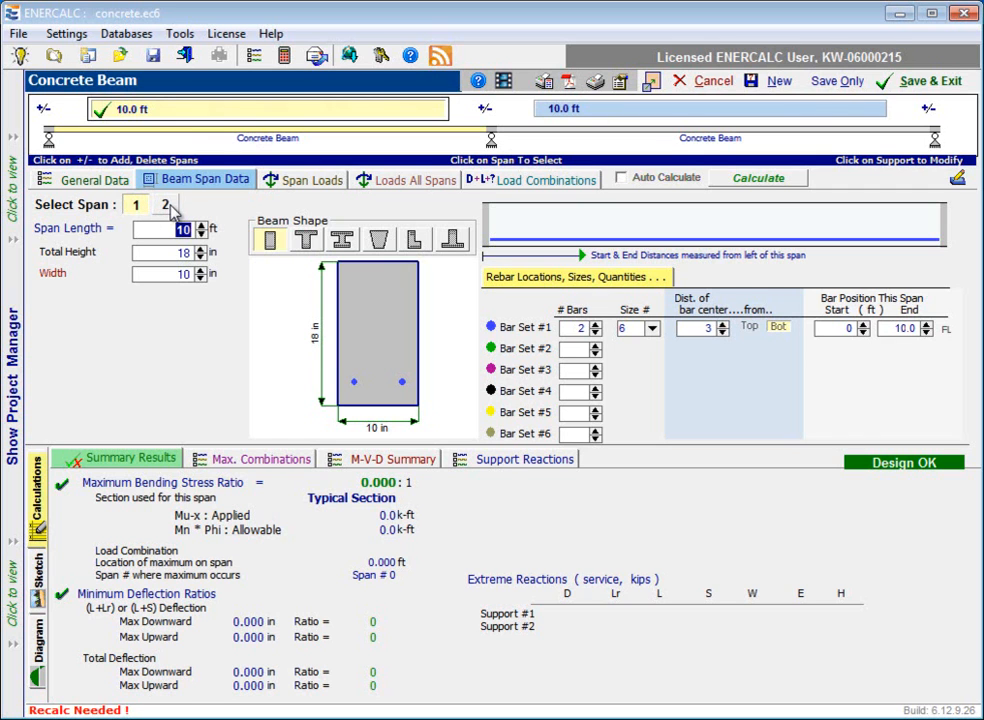
left_click(167, 205)
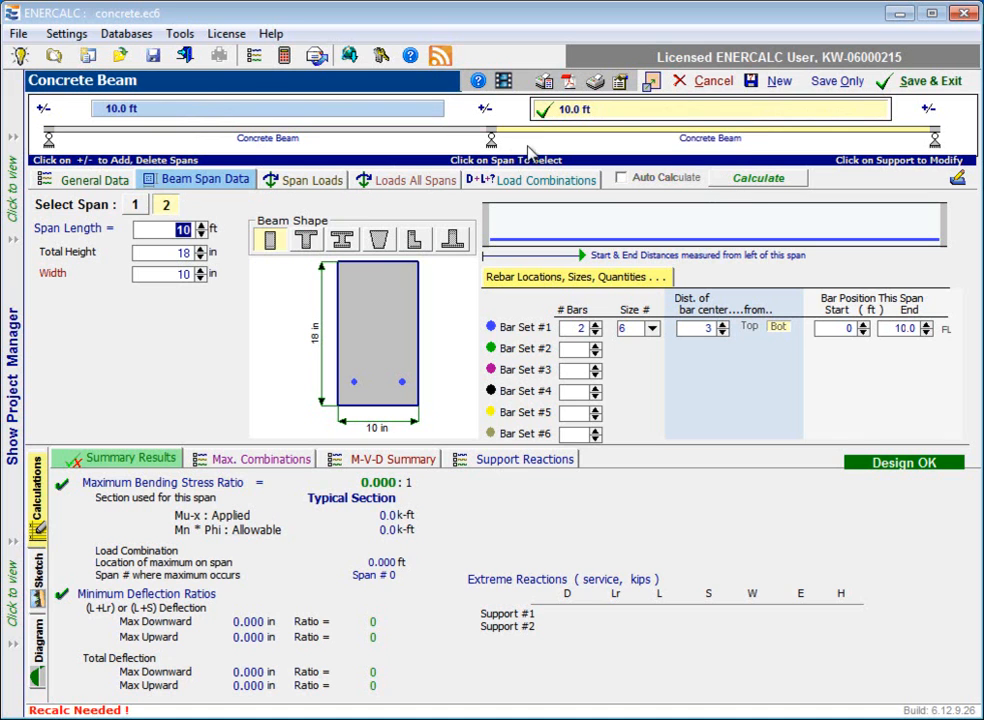
left_click(235, 112)
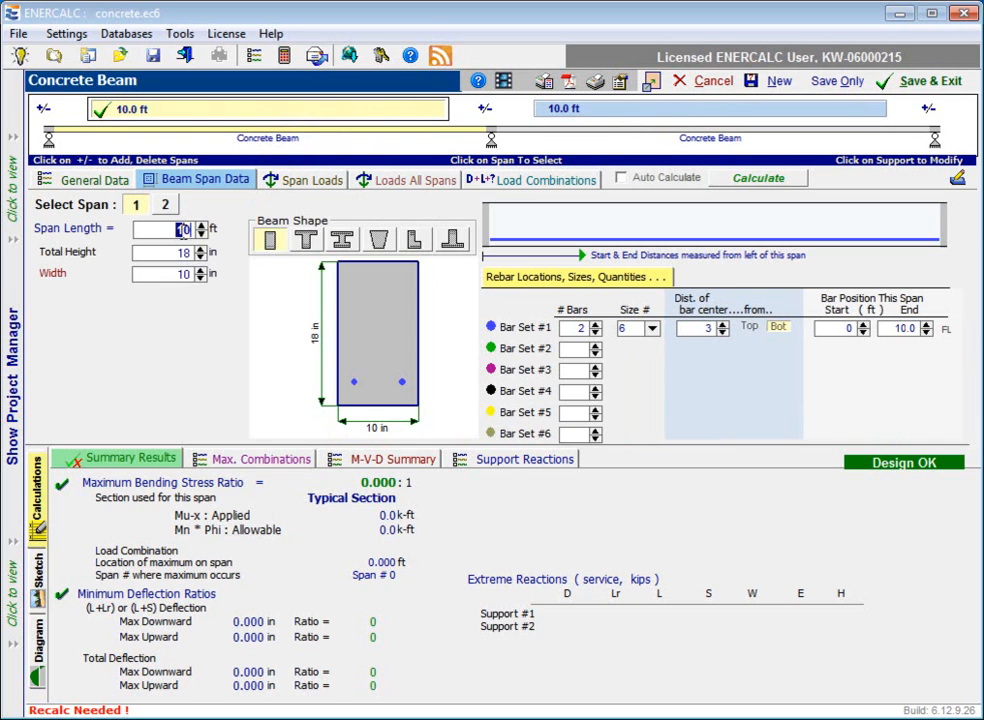
type("20")
left_click(184, 253)
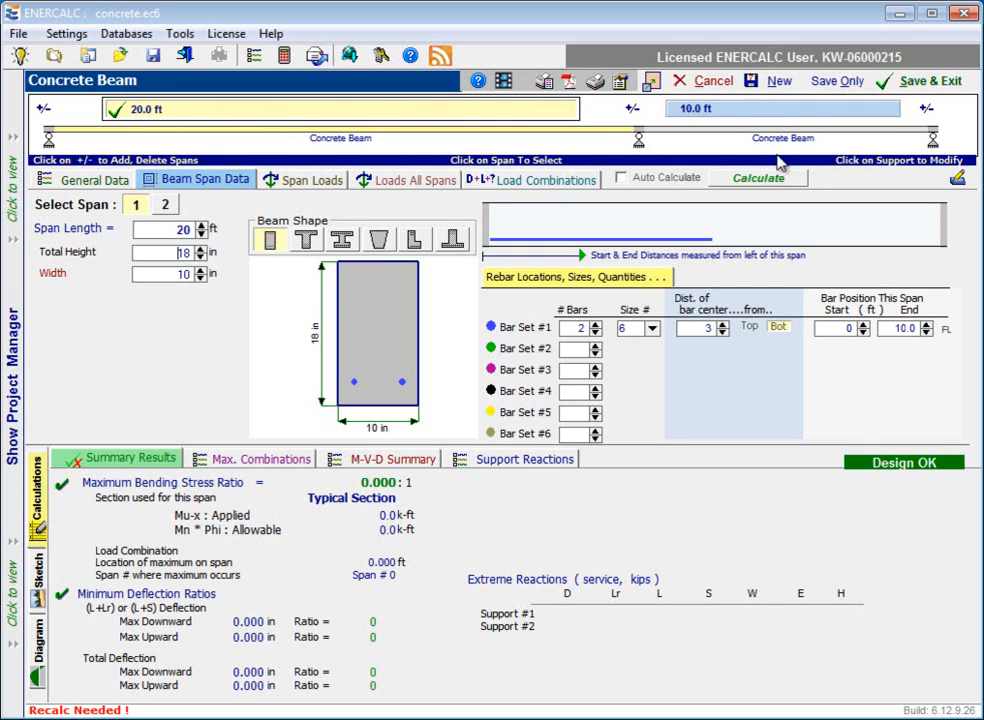
Try a free end for the beam's right end support and restore it to pinned.
left_click(934, 140)
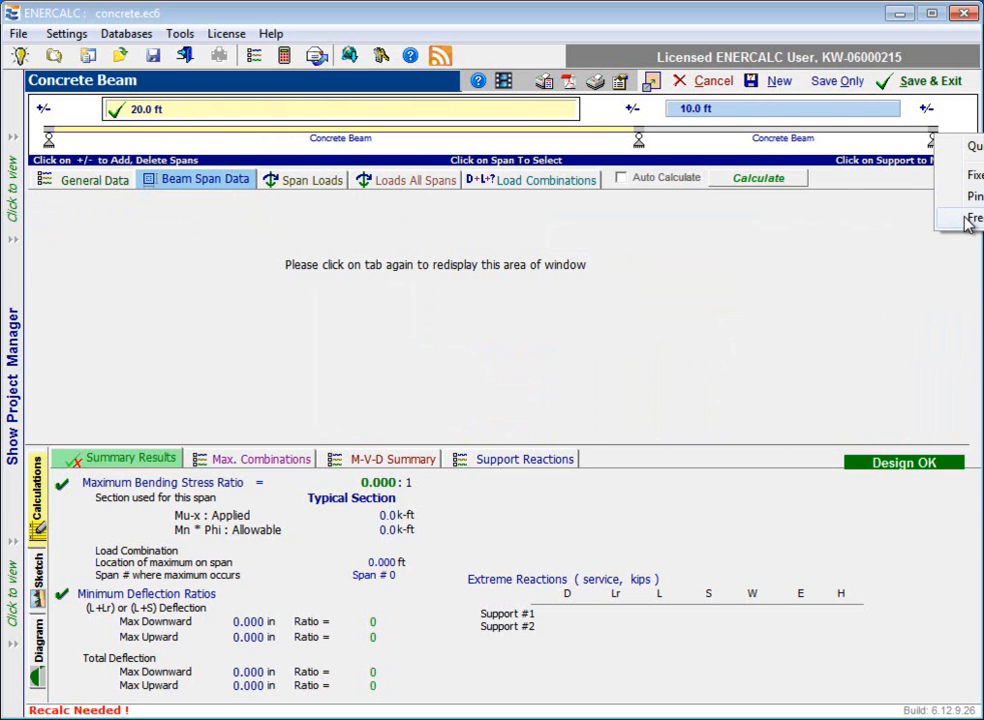
left_click(968, 219)
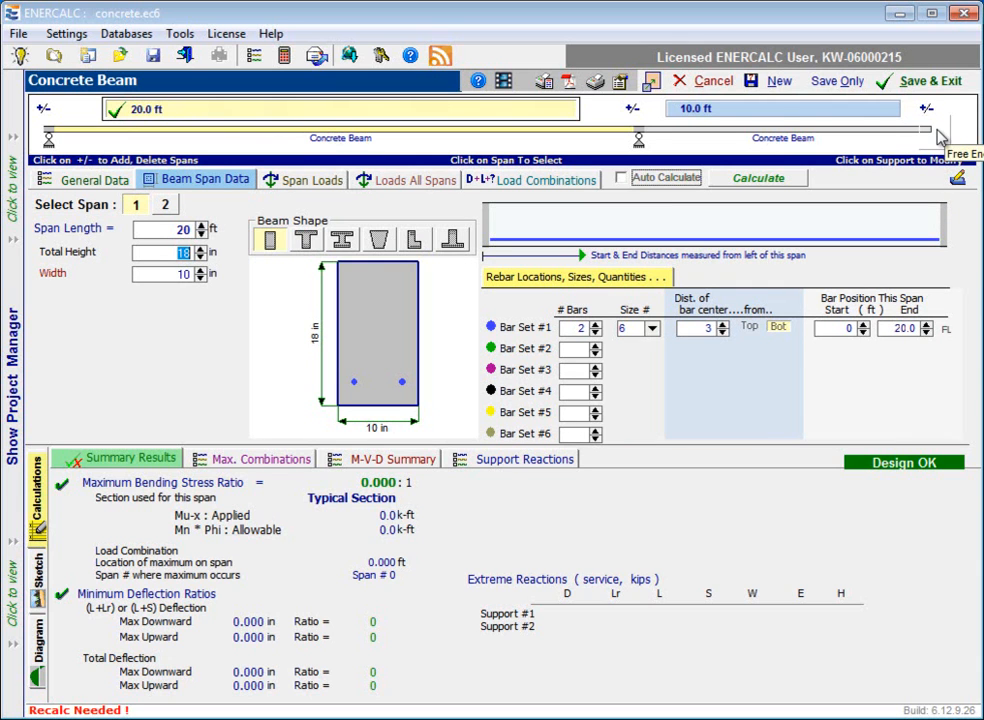
left_click(940, 137)
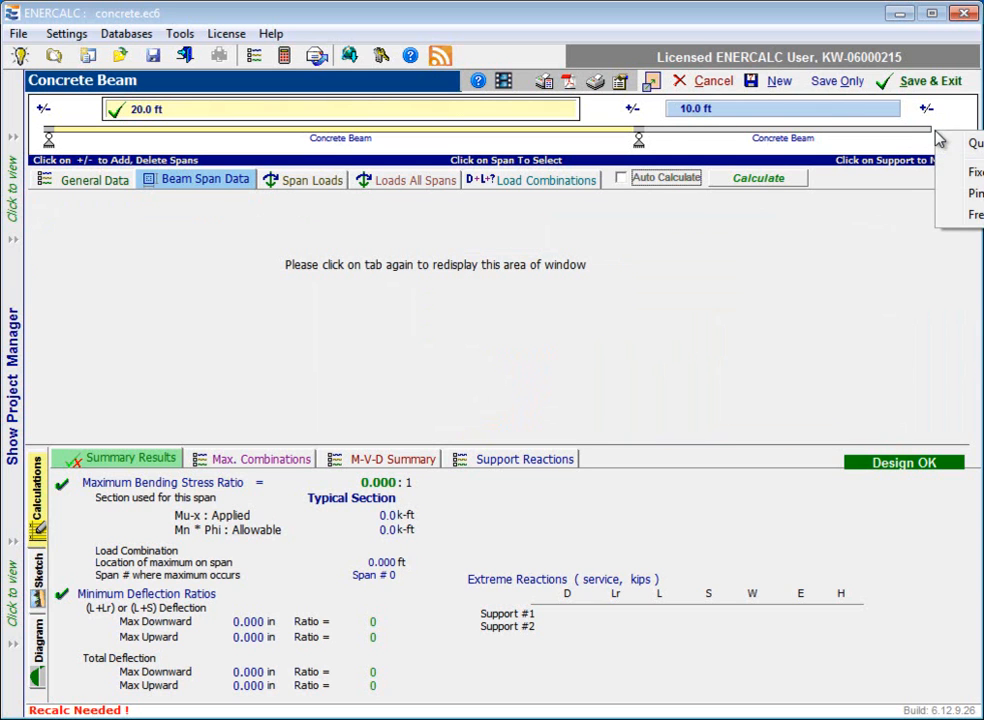
left_click(962, 197)
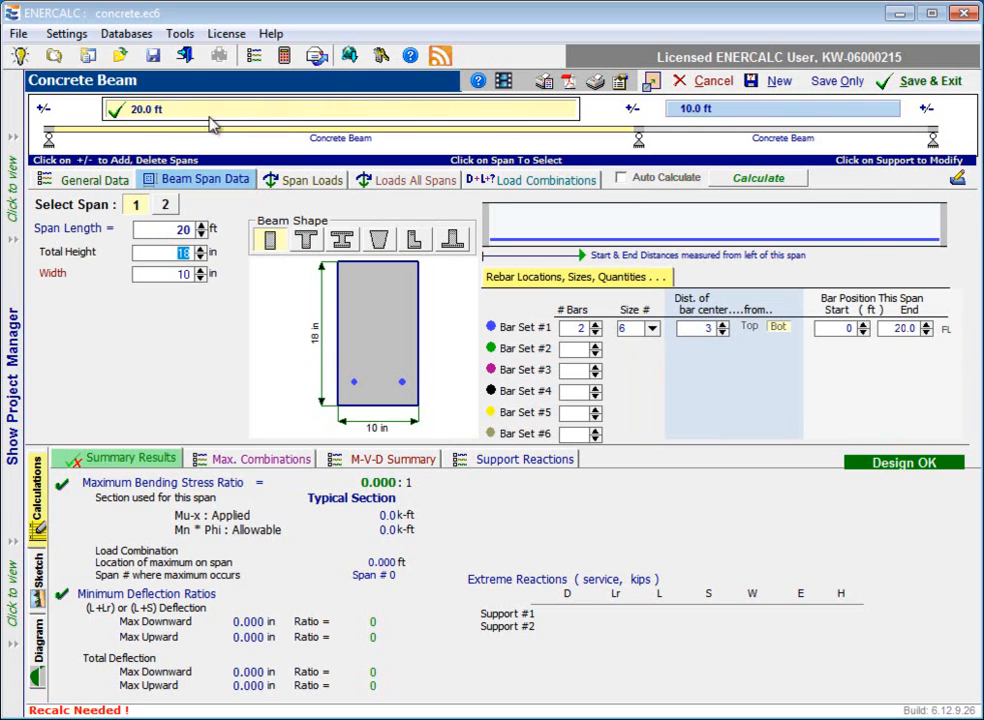
Enter "Beam B1" as the beam's description in the general data.
left_click(94, 186)
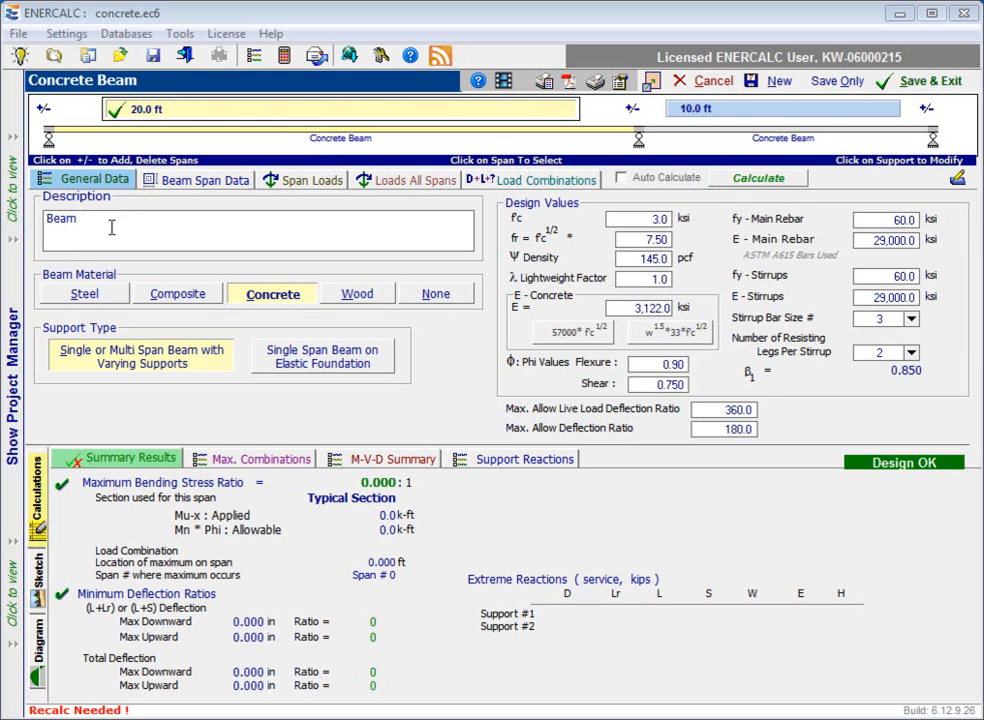
left_click_drag(111, 228, 36, 233)
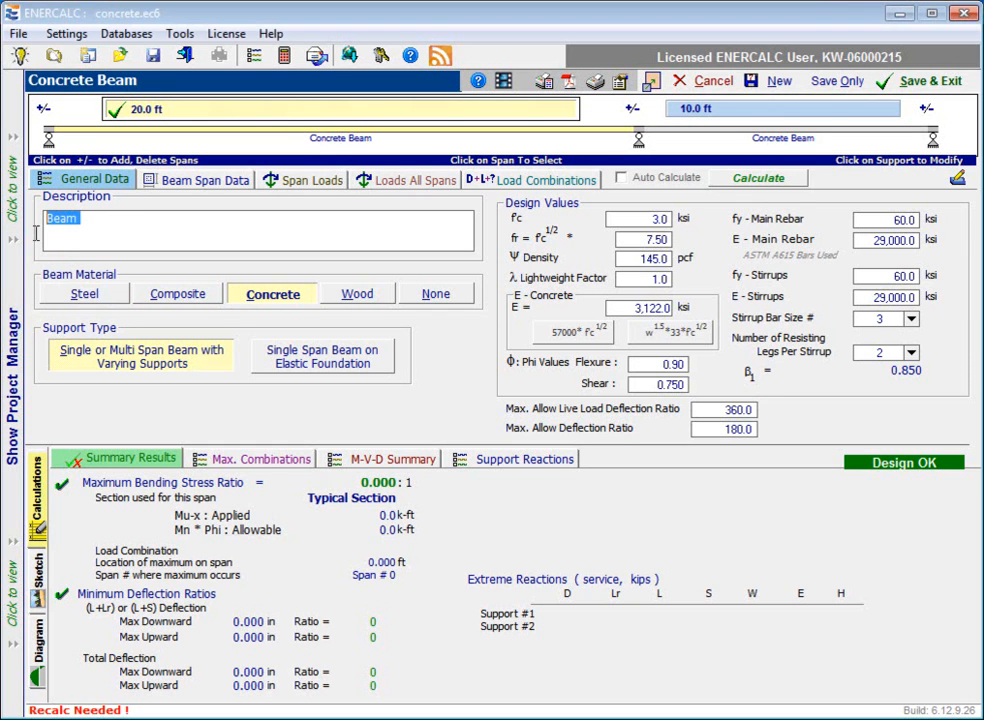
left_click(98, 222)
type("B1")
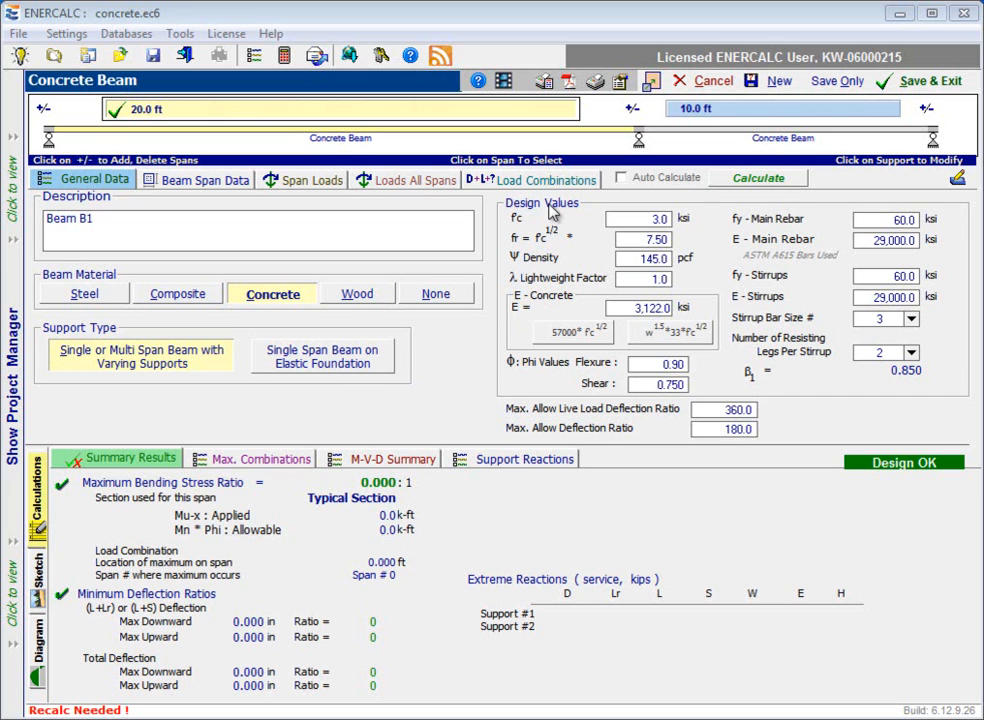
Review the concrete design values: strength, rupture modulus factor, density, lightweight factor, elastic modulus, and the flexure and shear phi values.
left_click(655, 219)
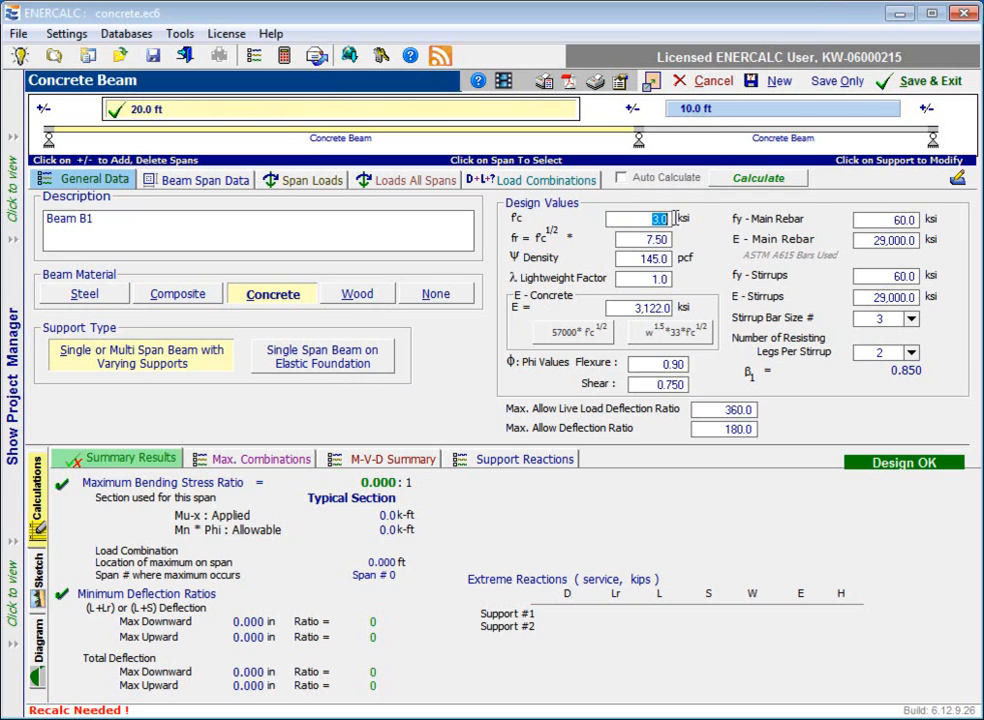
double_click(670, 240)
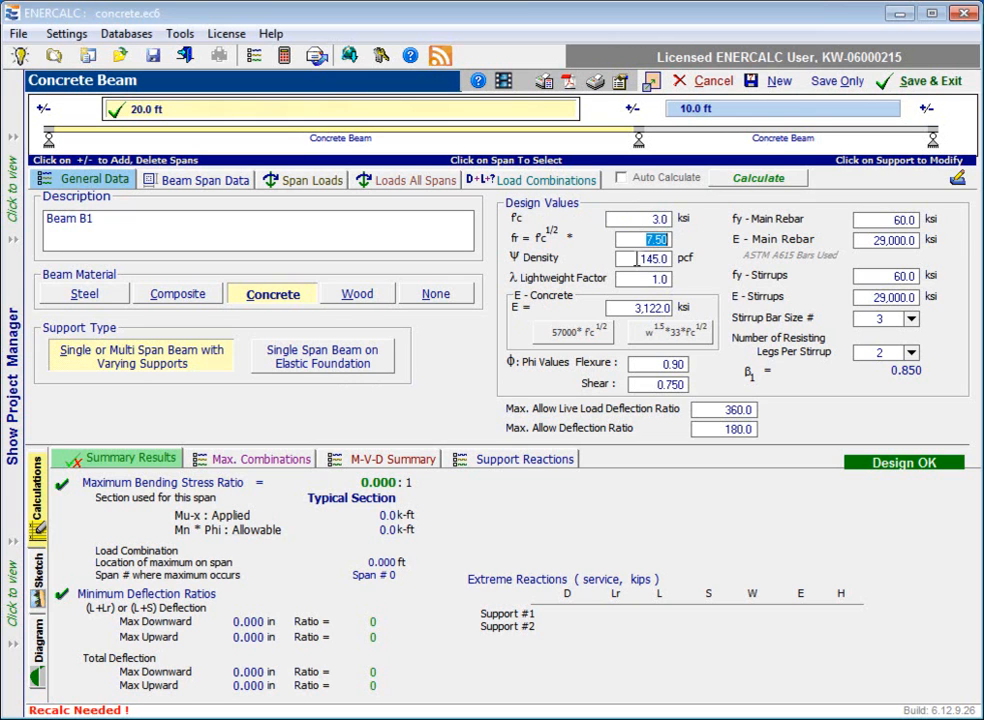
double_click(668, 258)
double_click(659, 279)
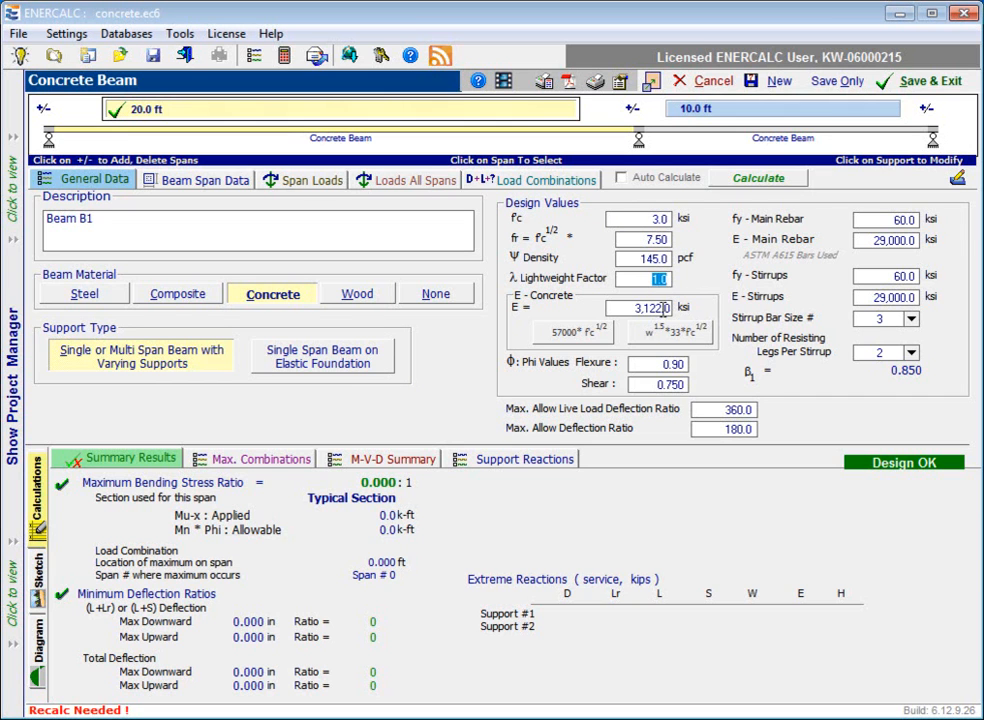
double_click(630, 310)
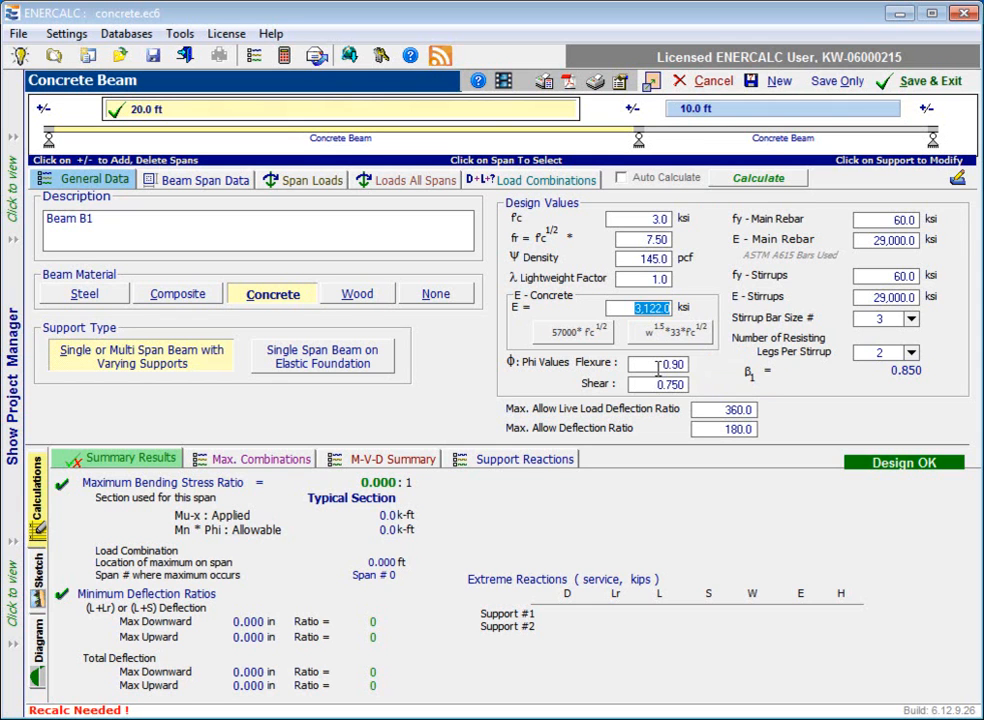
left_click(660, 369)
double_click(660, 367)
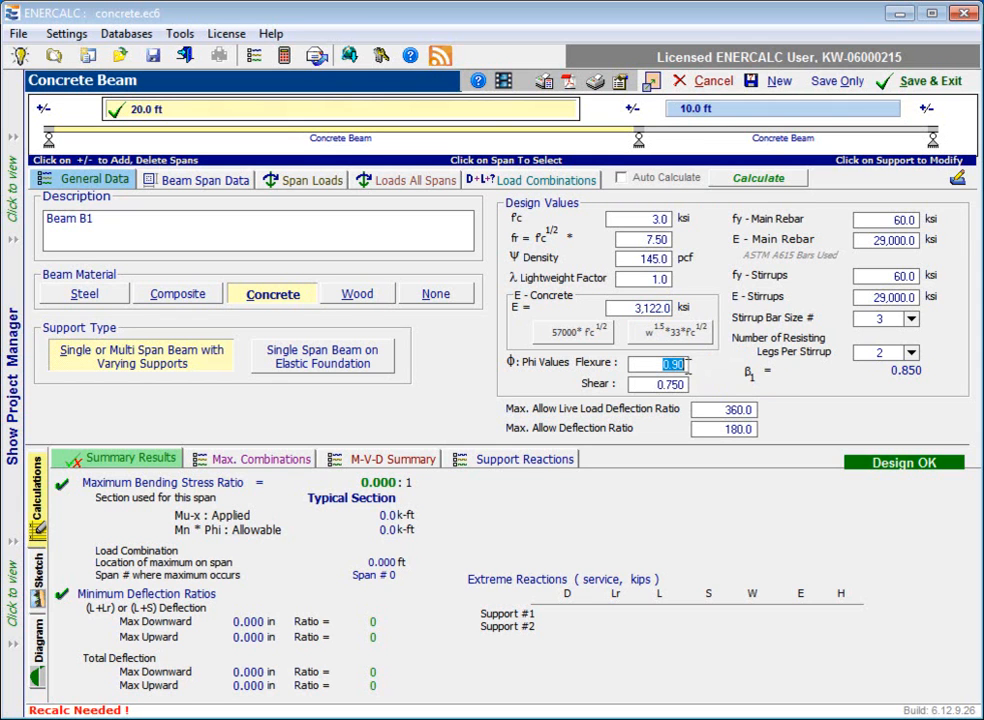
left_click(684, 385)
double_click(686, 384)
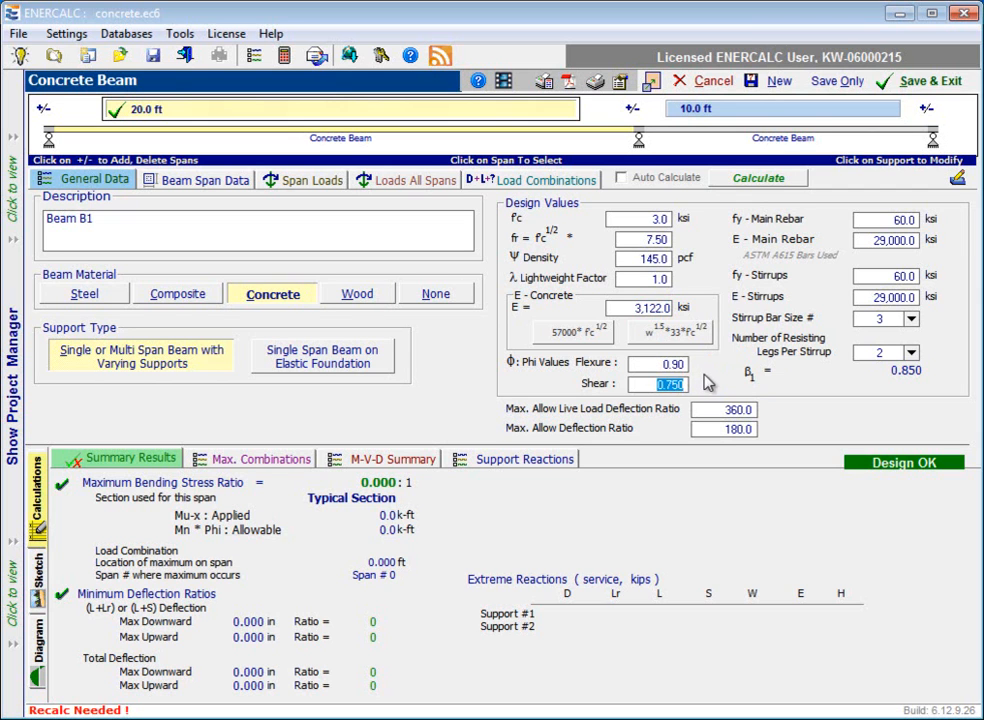
Review the yield strength and elastic modulus of the main rebar and stirrups, plus the allowable live load and overall deflection ratios.
left_click(888, 222)
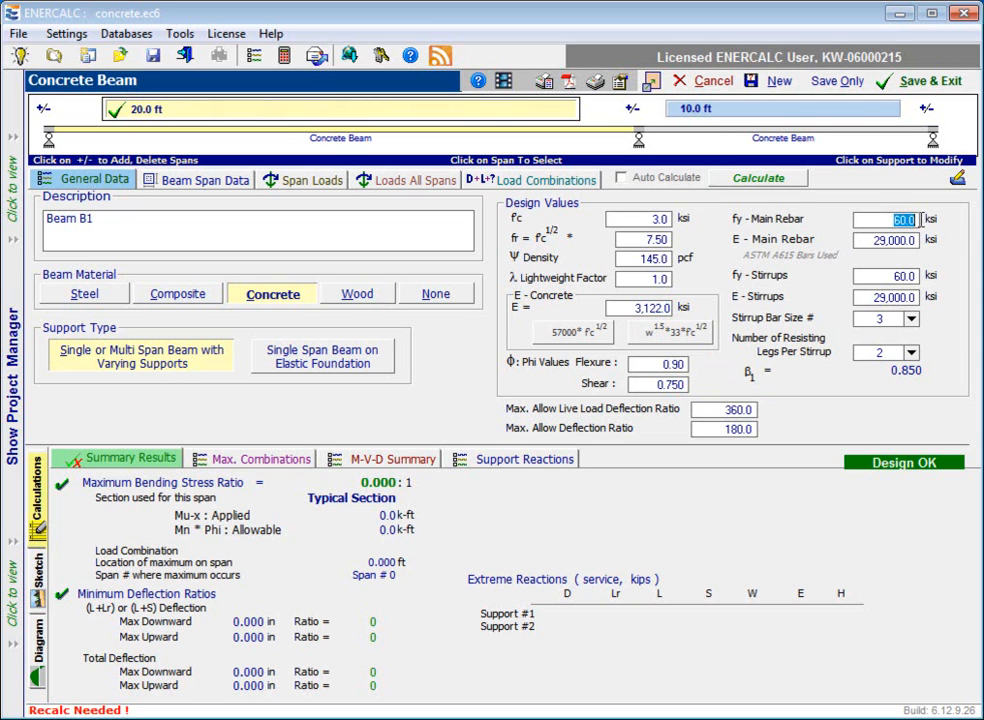
left_click(909, 239)
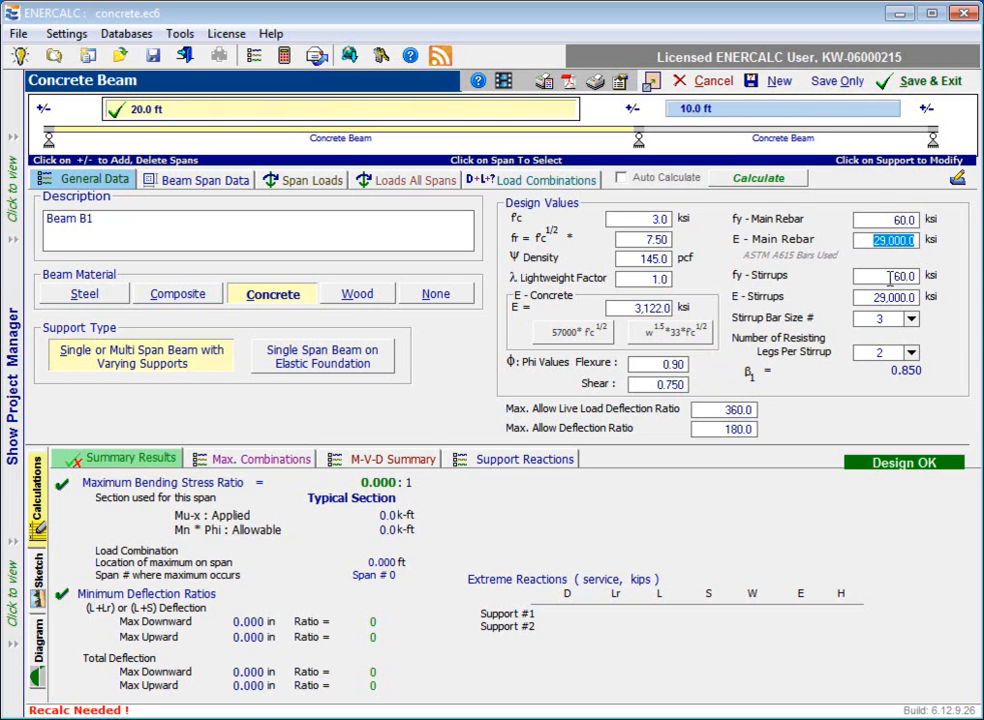
left_click(889, 277)
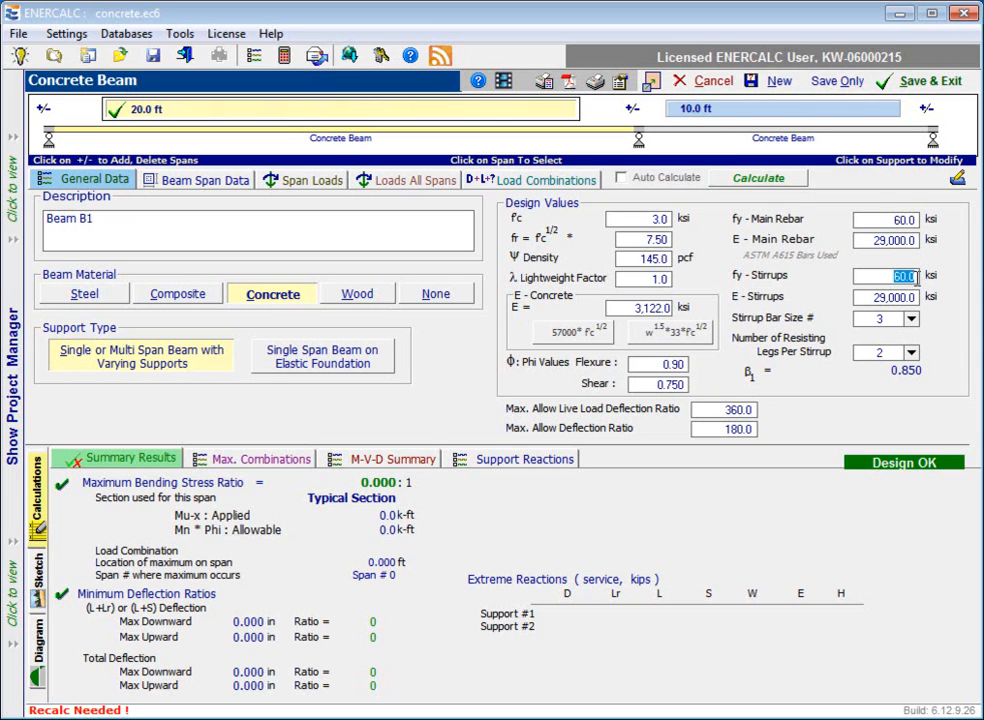
left_click(900, 297)
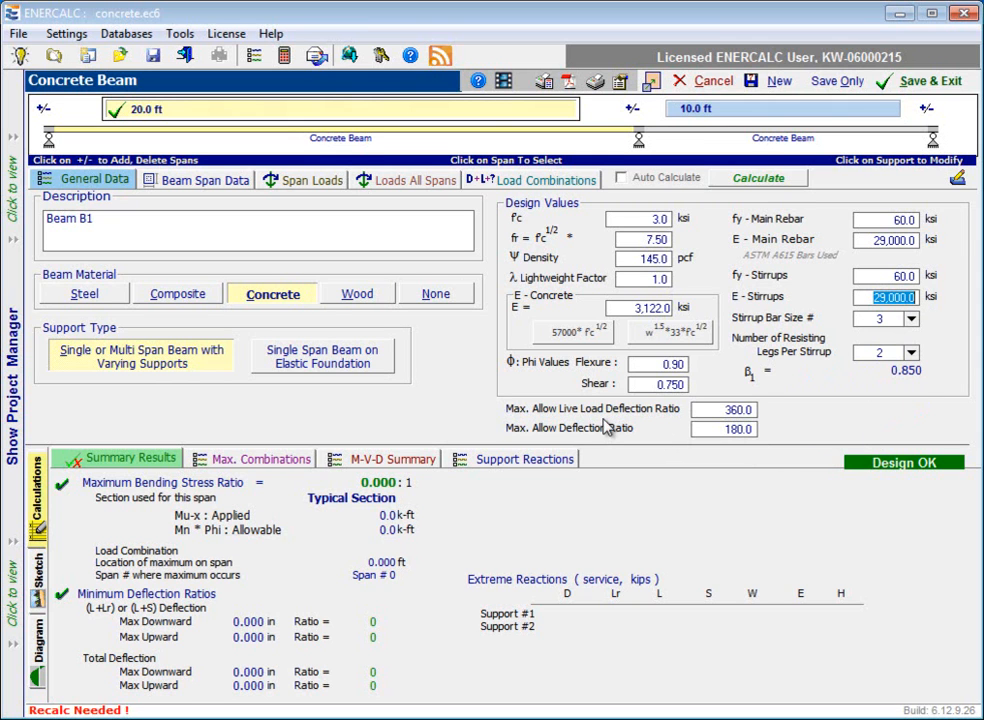
left_click(727, 410)
left_click_drag(727, 410, 769, 412)
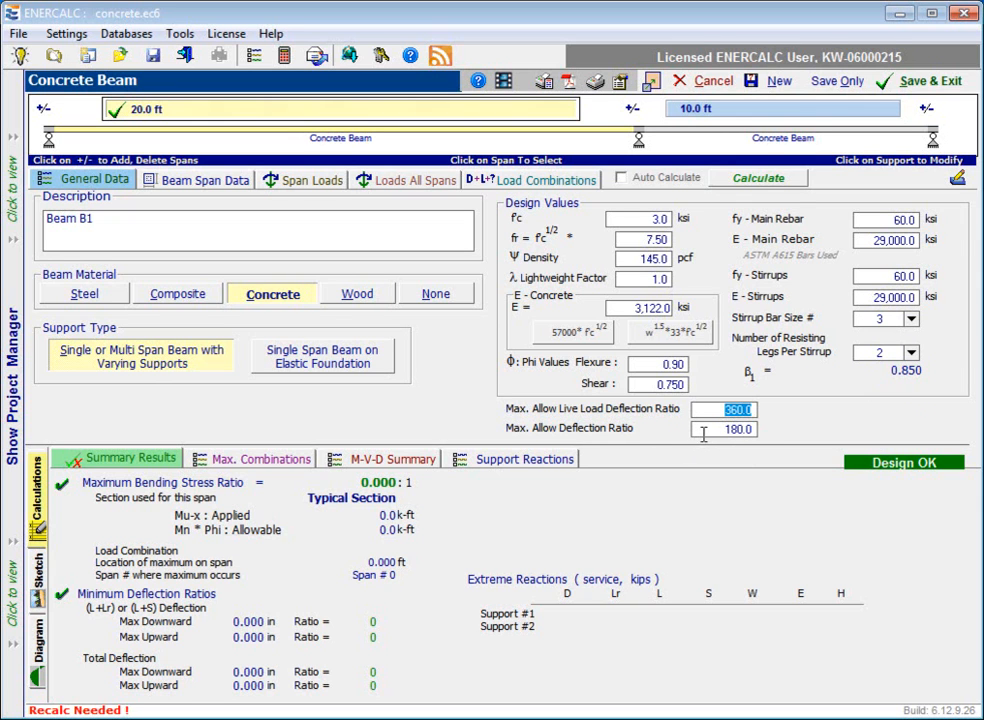
left_click_drag(700, 429, 774, 428)
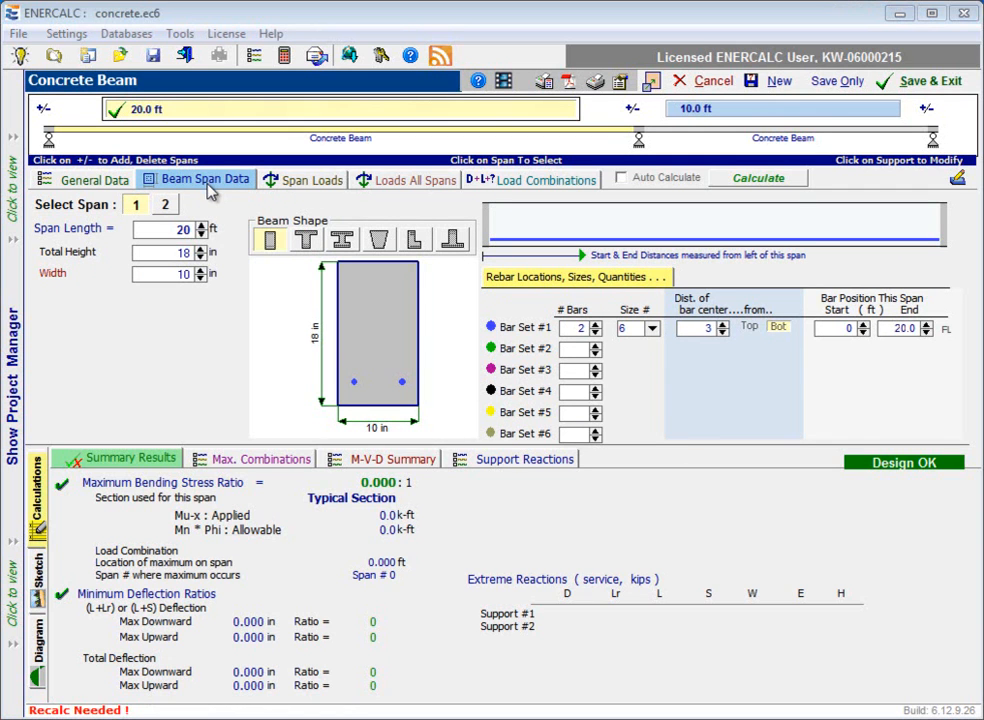
Compare the beam span data of spans 1 and 2.
left_click(170, 204)
left_click(137, 205)
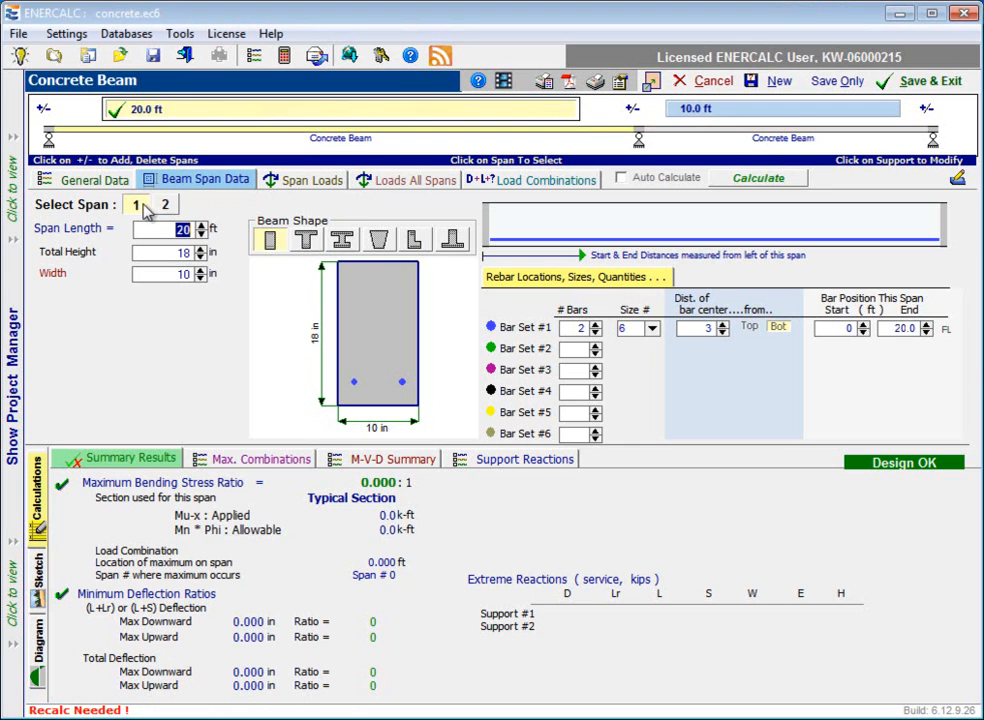
left_click(166, 204)
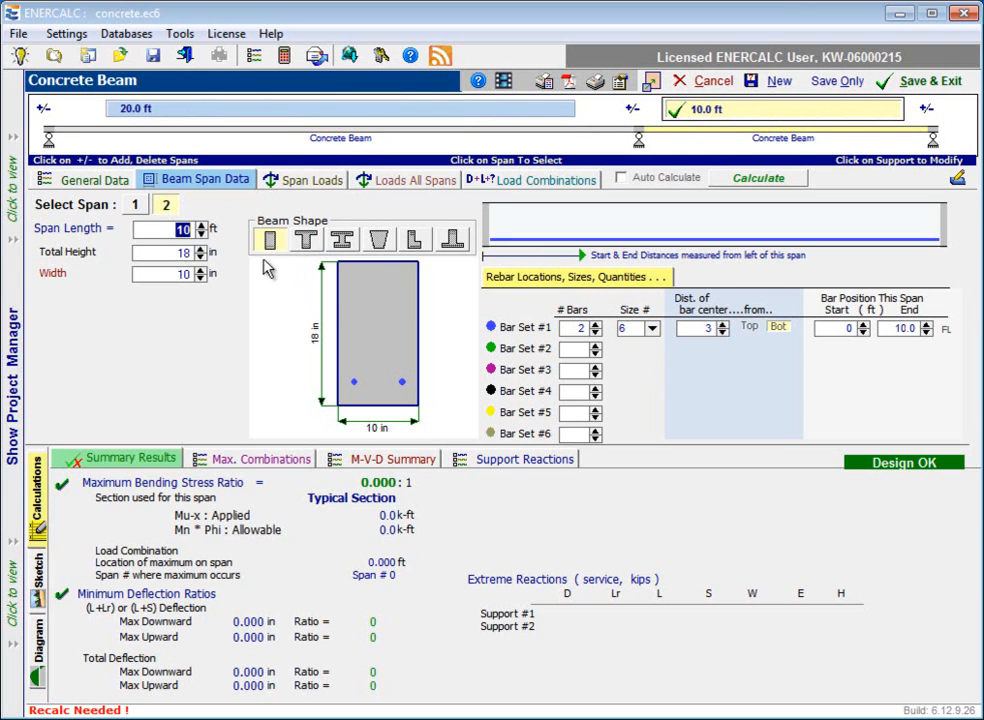
left_click(135, 204)
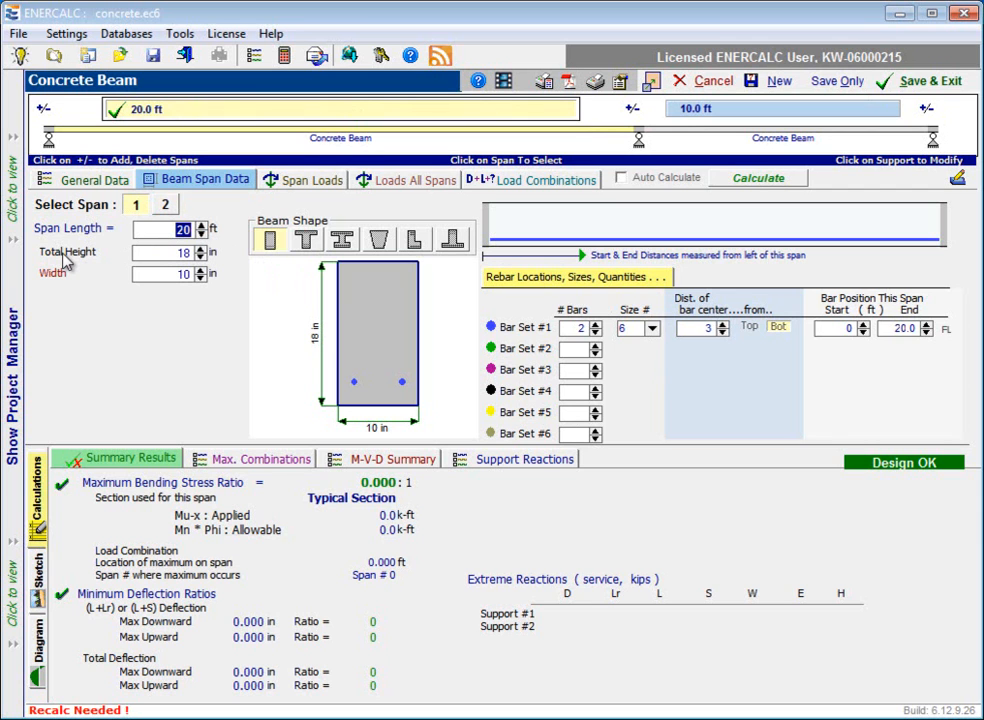
Try a total beam height of 20 in, check it on span 2, and restore the height to 18 in.
left_click(201, 249)
left_click(201, 249)
left_click(201, 249)
left_click(201, 249)
left_click(201, 249)
left_click(201, 249)
left_click(201, 249)
left_click(201, 249)
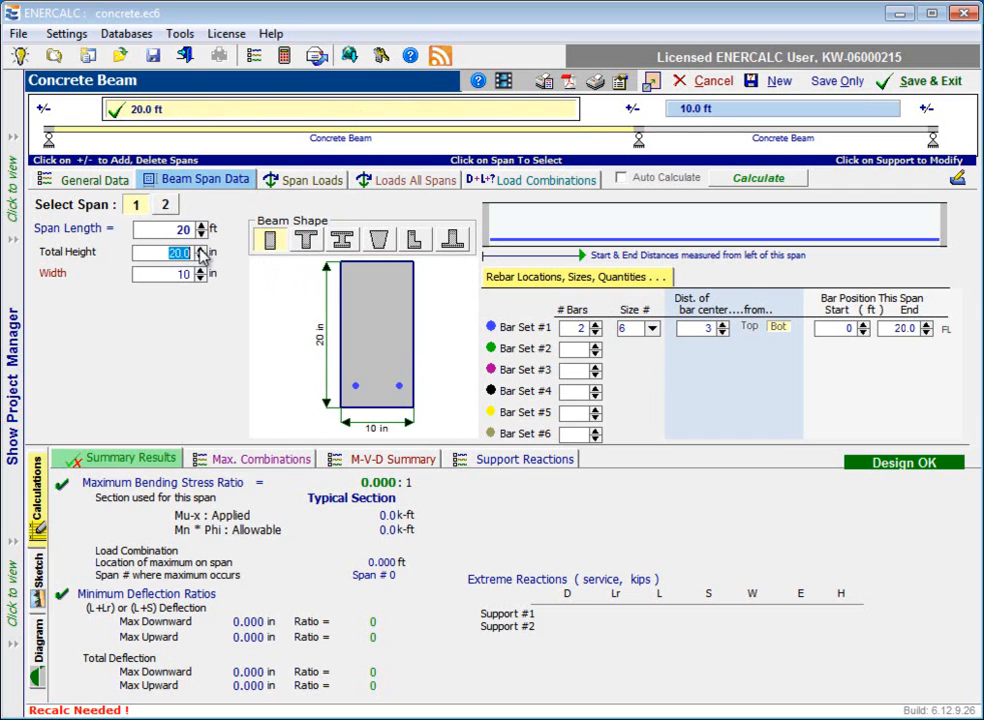
left_click(706, 106)
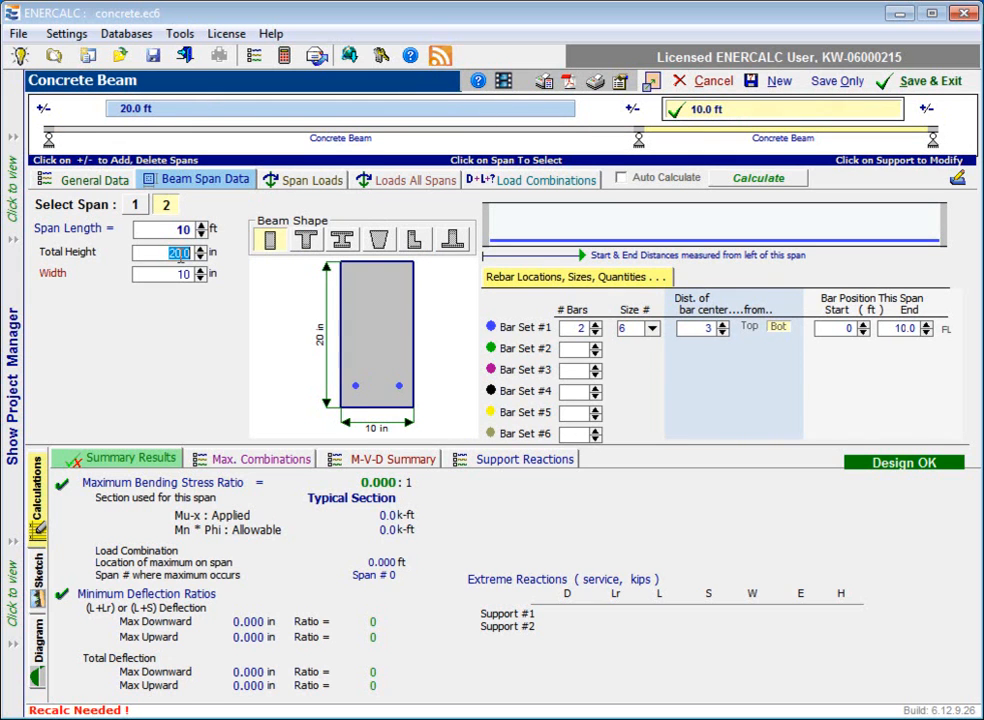
left_click(201, 258)
left_click(201, 258)
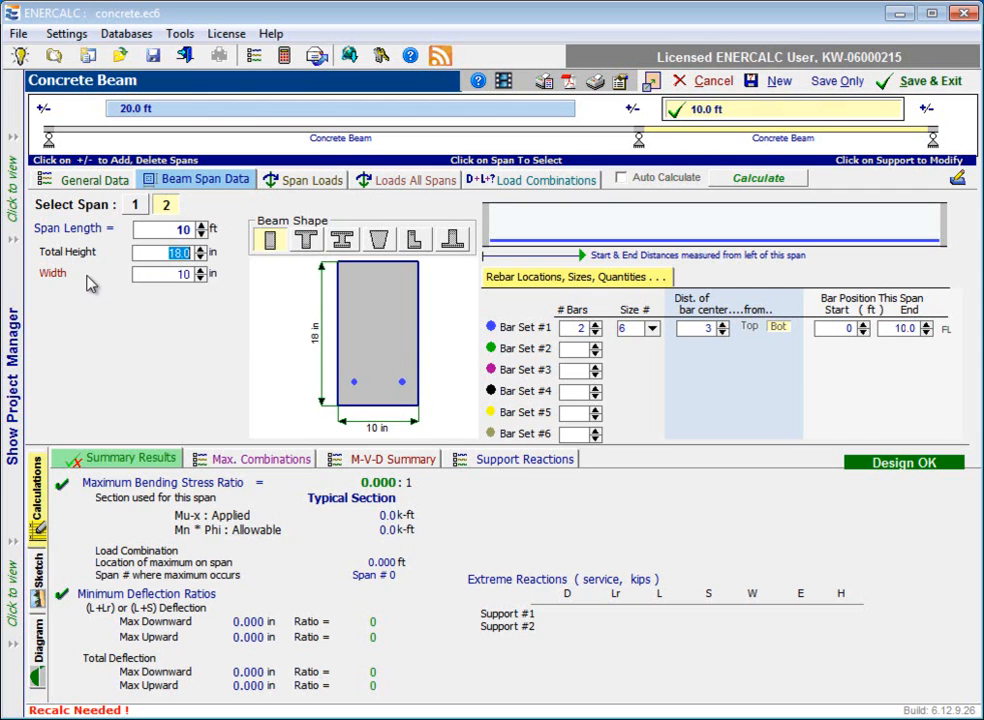
key("Tab")
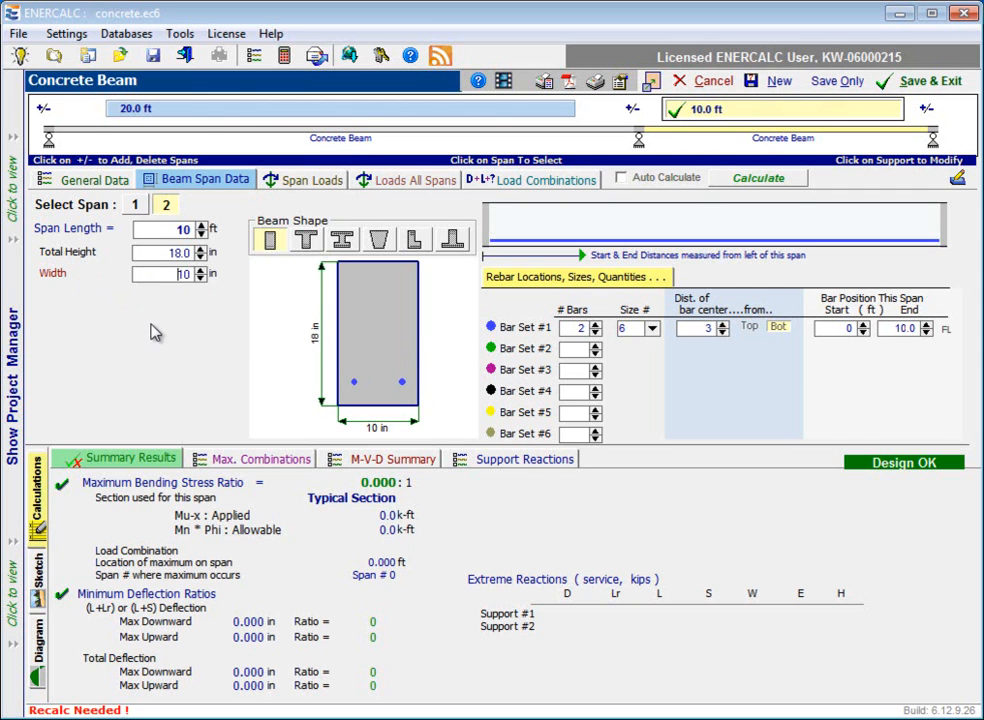
Try a T-shaped beam section on span 2 and restore the rectangular shape.
left_click(308, 241)
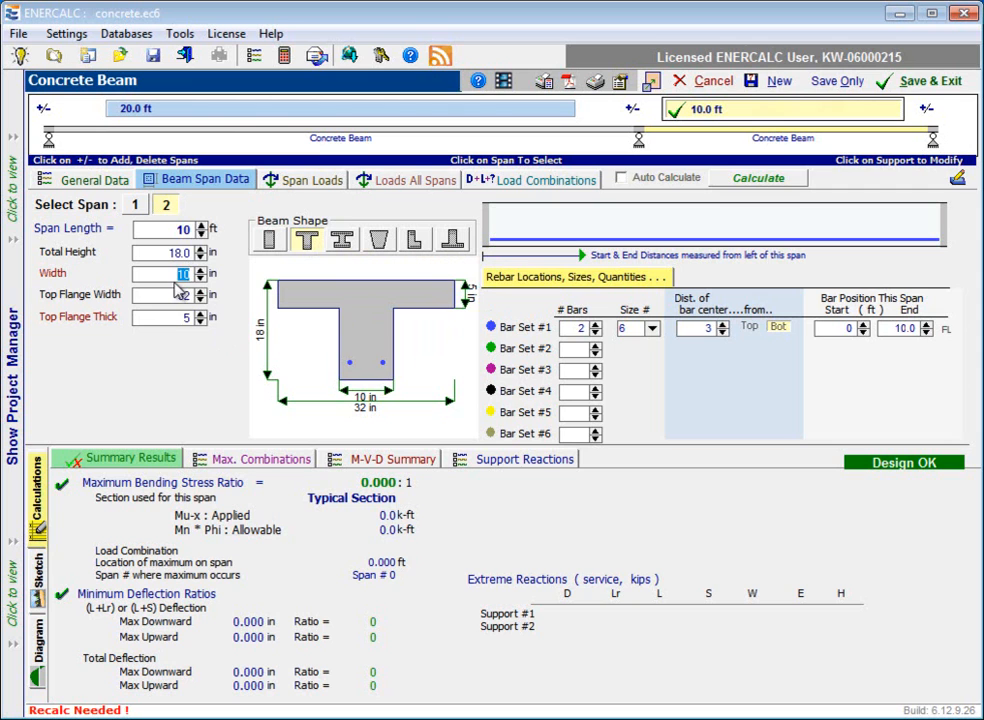
left_click(270, 240)
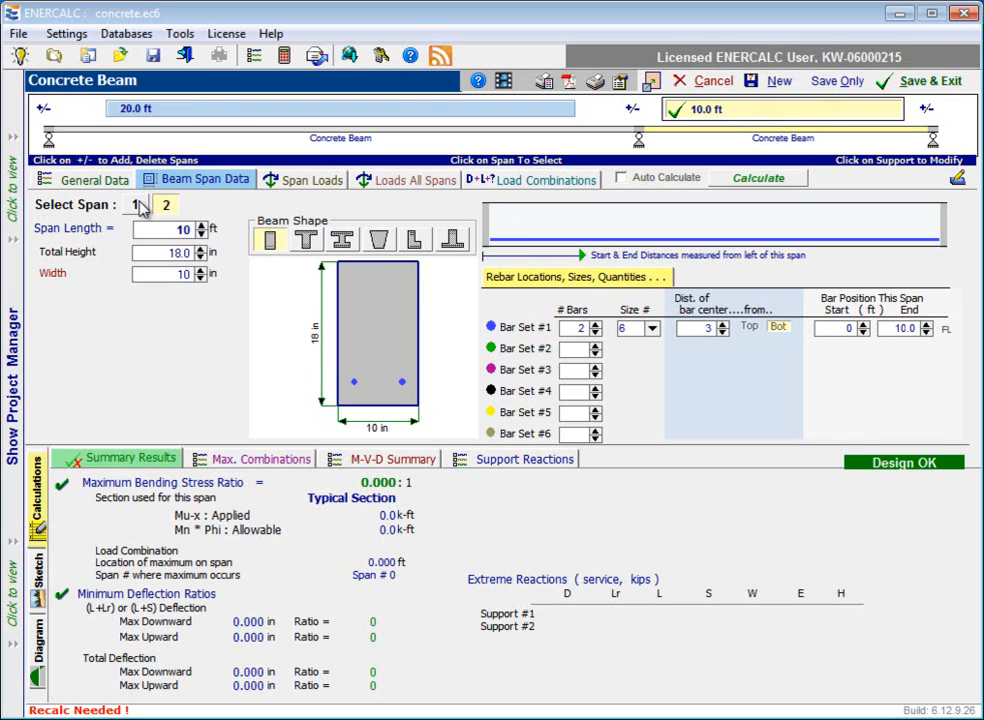
Set Bar Set #1 of span 1 to 4 bars with their centers 2 in from the beam's bottom.
left_click(138, 205)
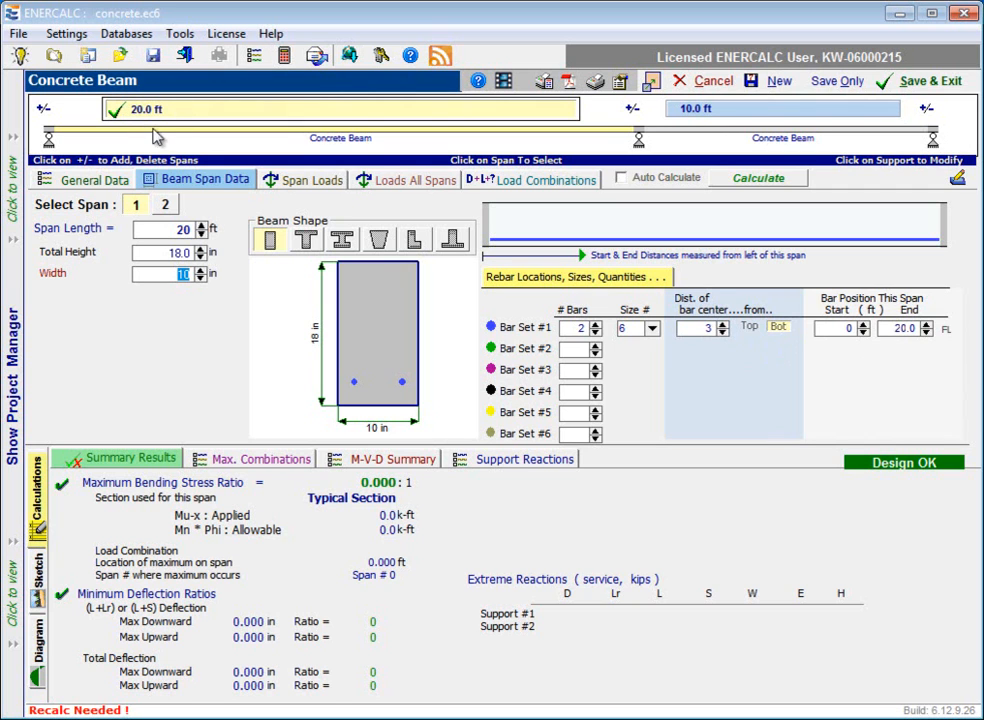
left_click(597, 325)
left_click(597, 325)
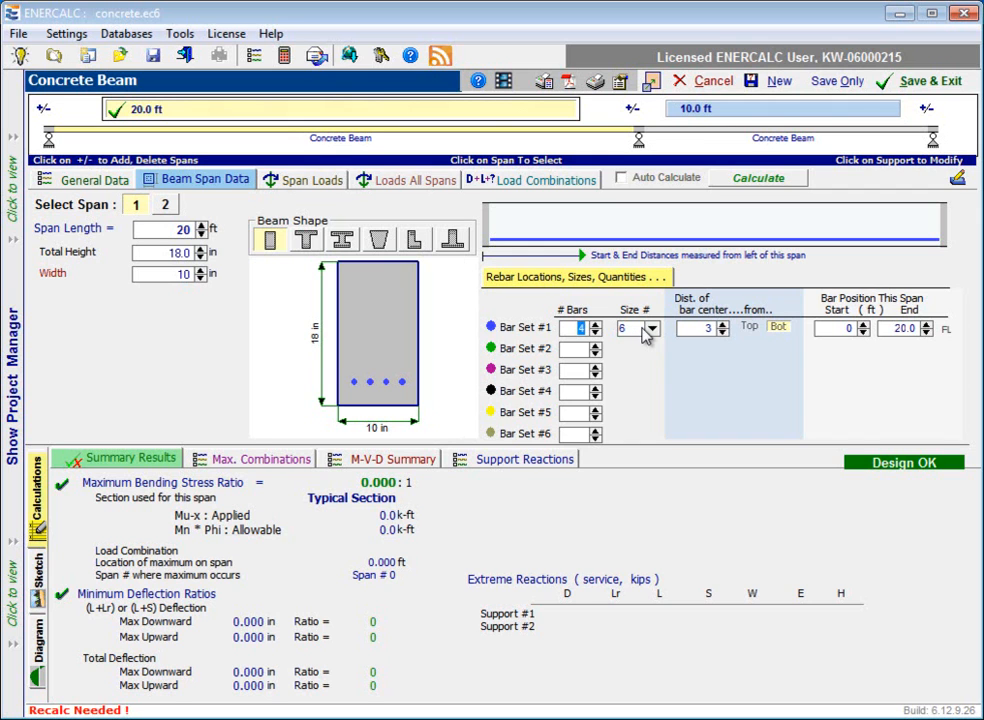
left_click(723, 333)
left_click(723, 333)
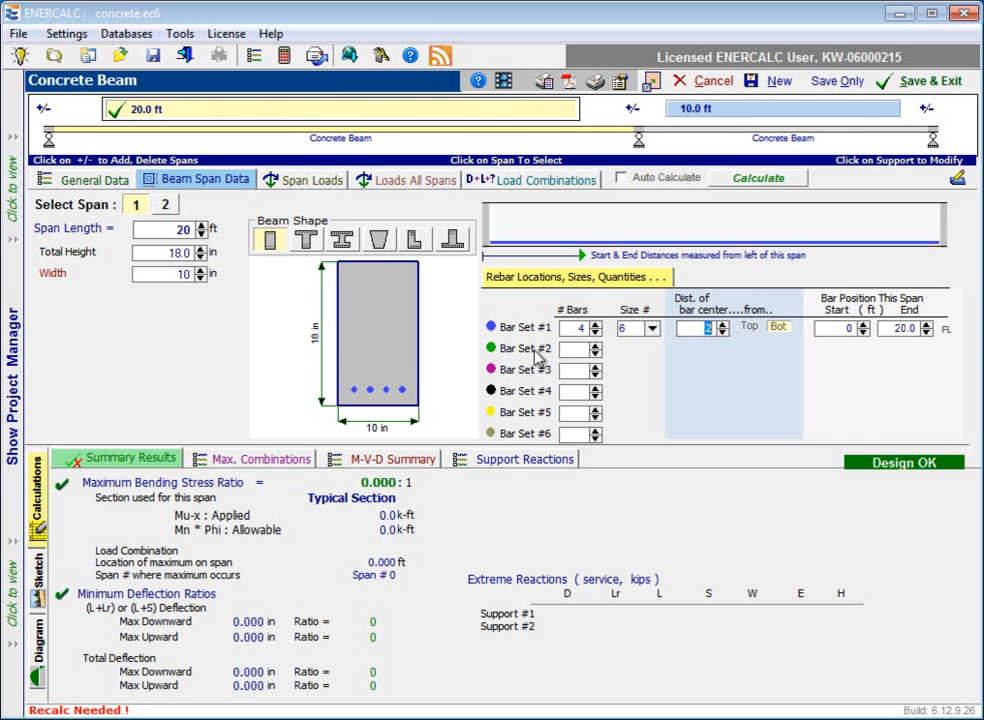
Add Bar Set #2 to span 1 with 5 size 6 bars centered 2 in from the beam's top.
left_click(597, 345)
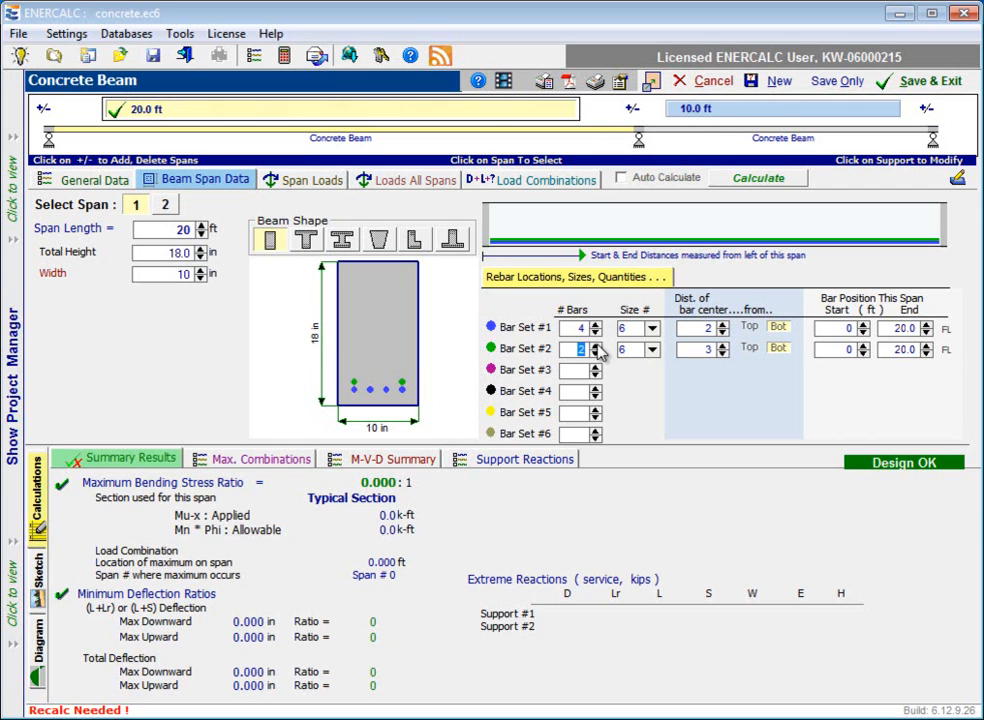
left_click(597, 345)
left_click(596, 344)
left_click(747, 349)
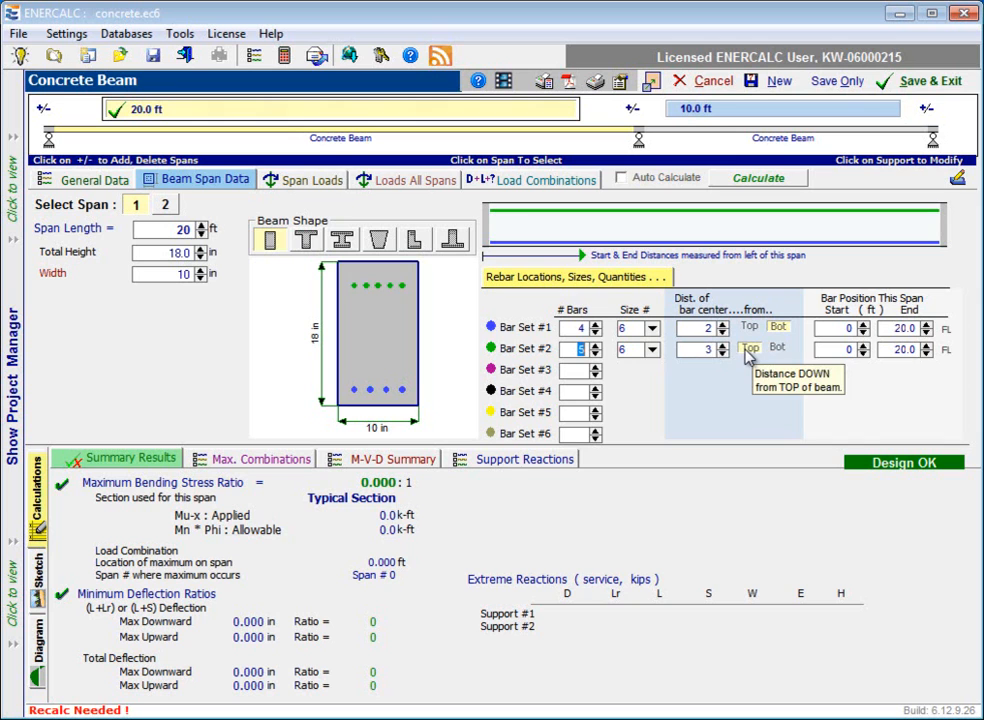
left_click(722, 354)
left_click(723, 355)
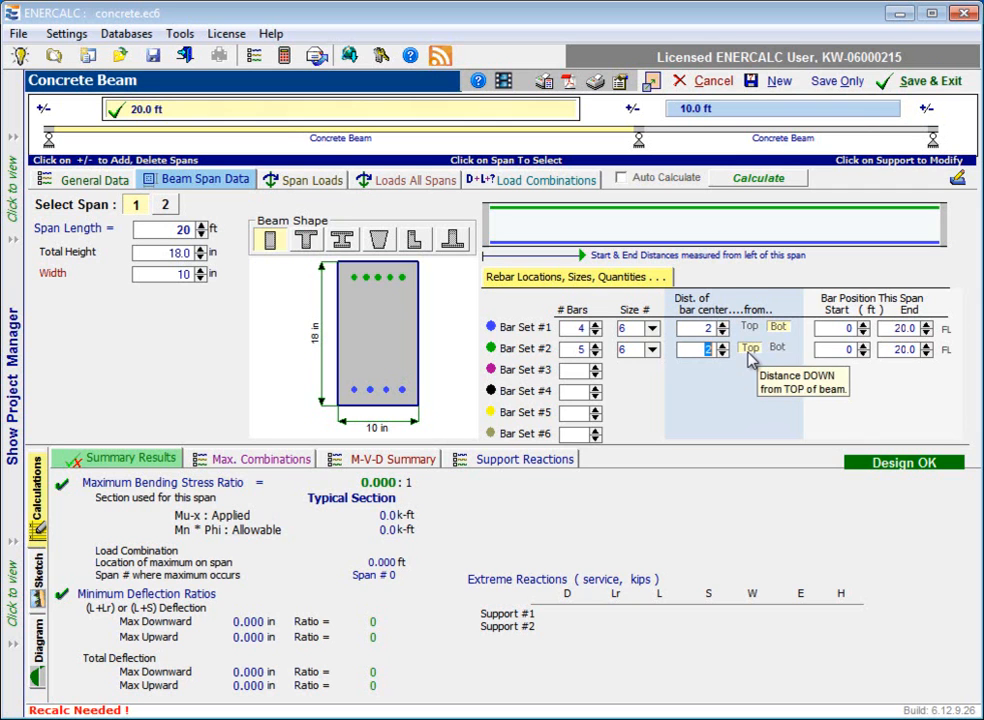
Try starting span 1's Bar Set #2 at 10 ft, and reset it to the full span length.
left_click(845, 351)
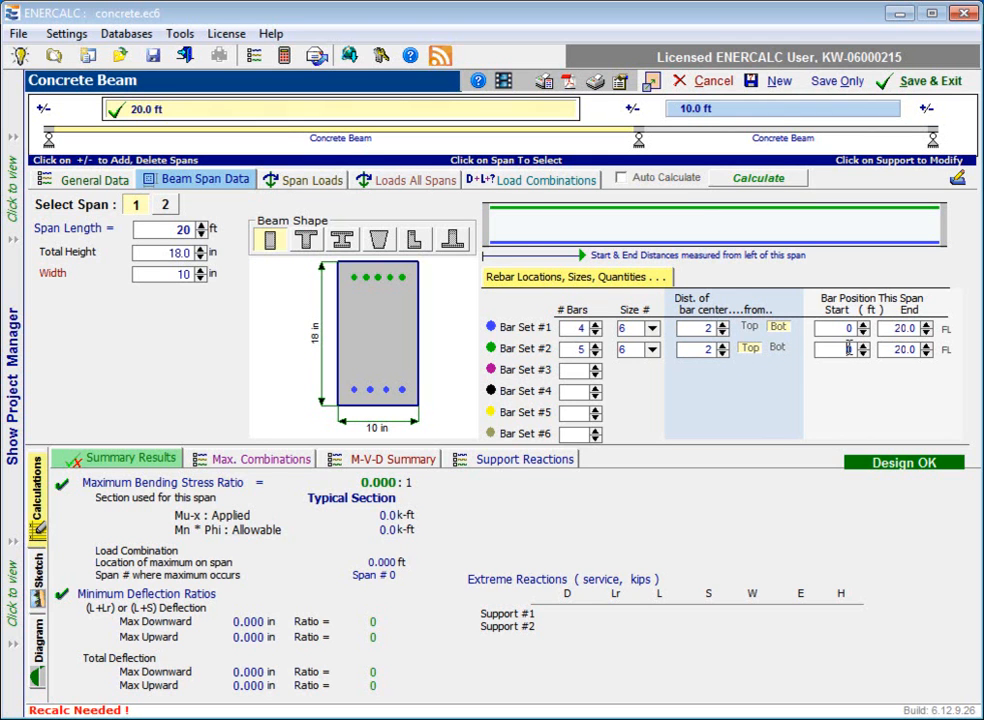
left_click(915, 350)
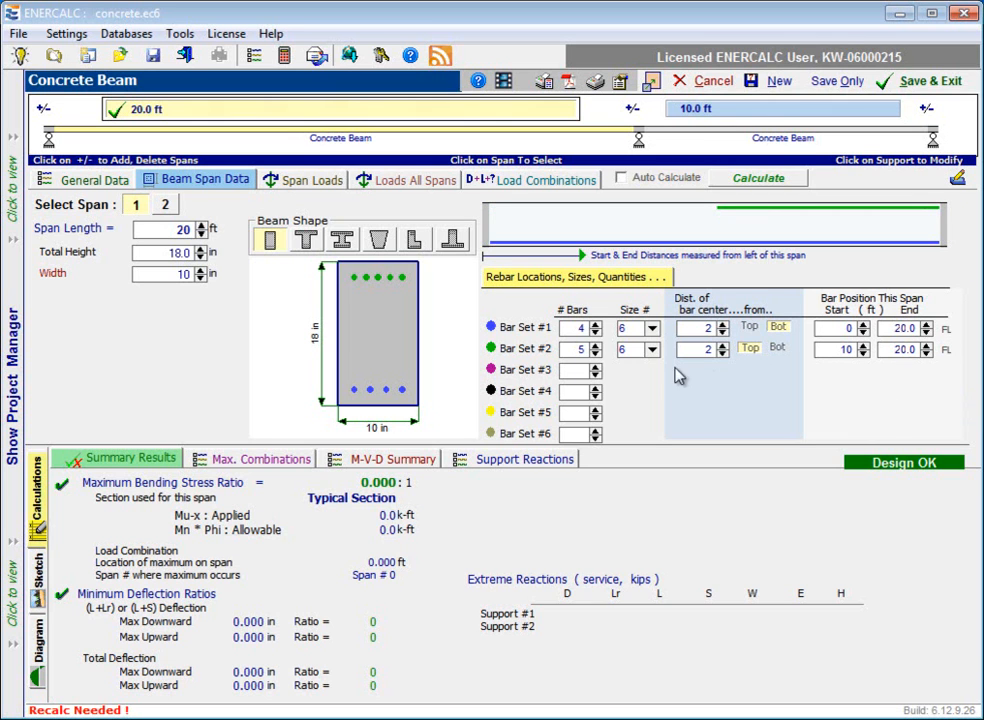
left_click(947, 352)
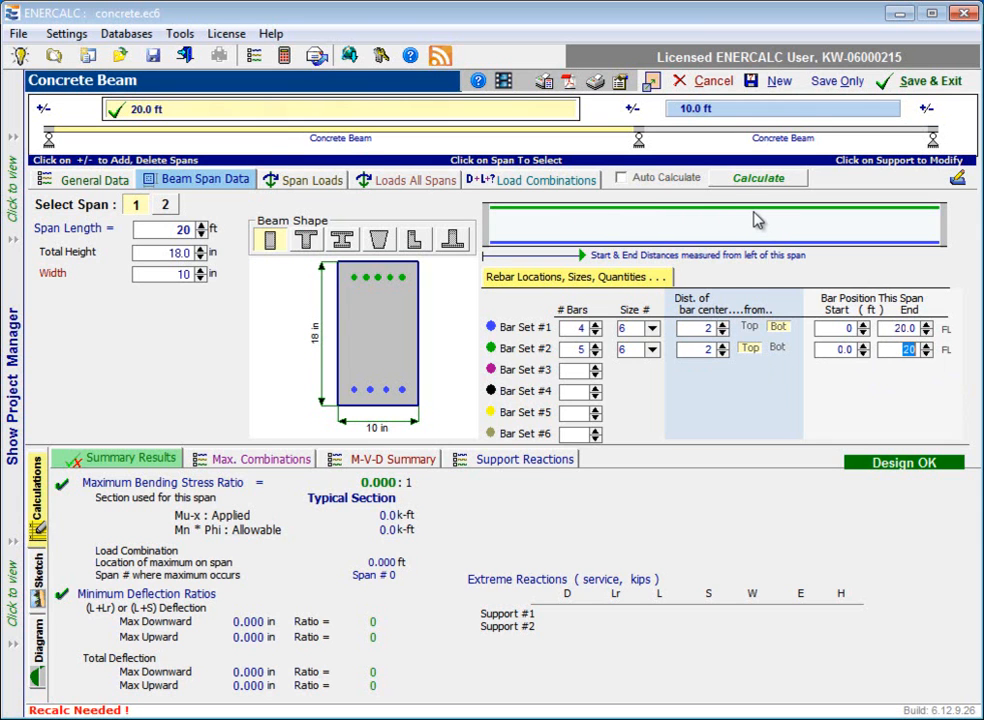
Set the start position of span 1's top bars, Bar Set #2, to 10 ft.
left_click(839, 353)
type("1")
left_click(863, 345)
left_click(864, 354)
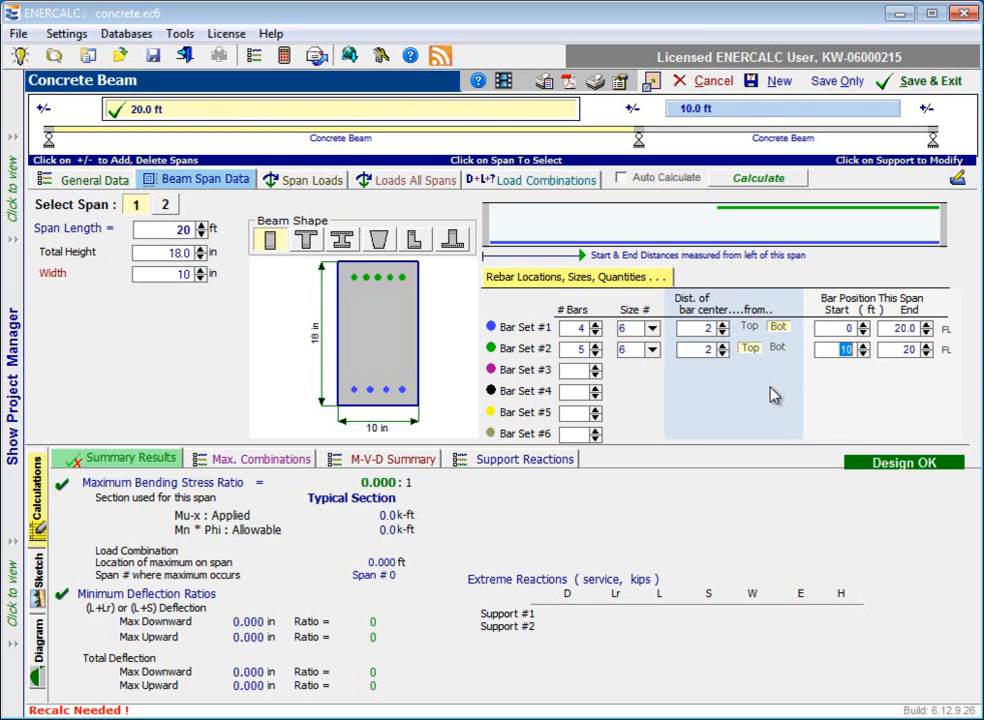
Set Bar Set #1 of span 2 to 4 bars with their centers 2 in from the beam's bottom.
left_click(168, 206)
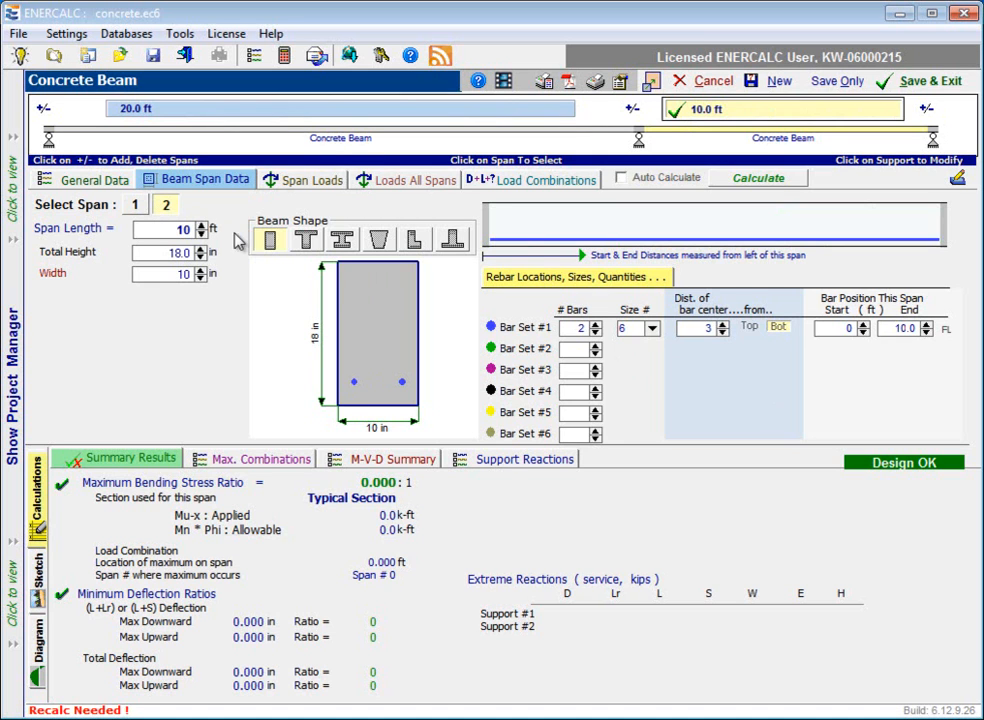
left_click(595, 327)
left_click(595, 327)
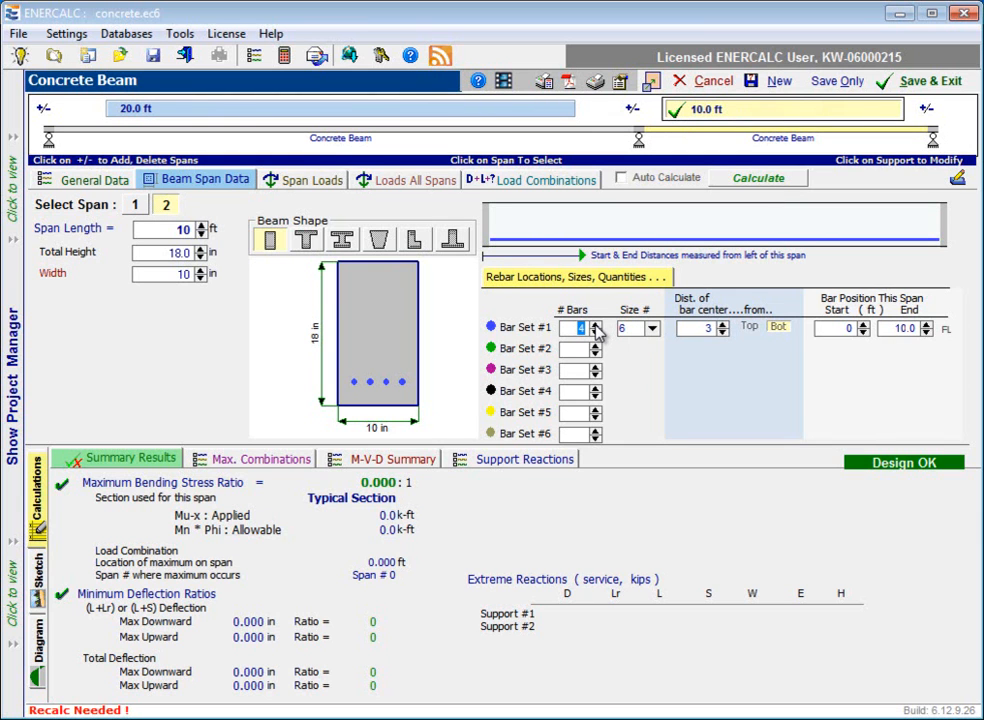
left_click(722, 333)
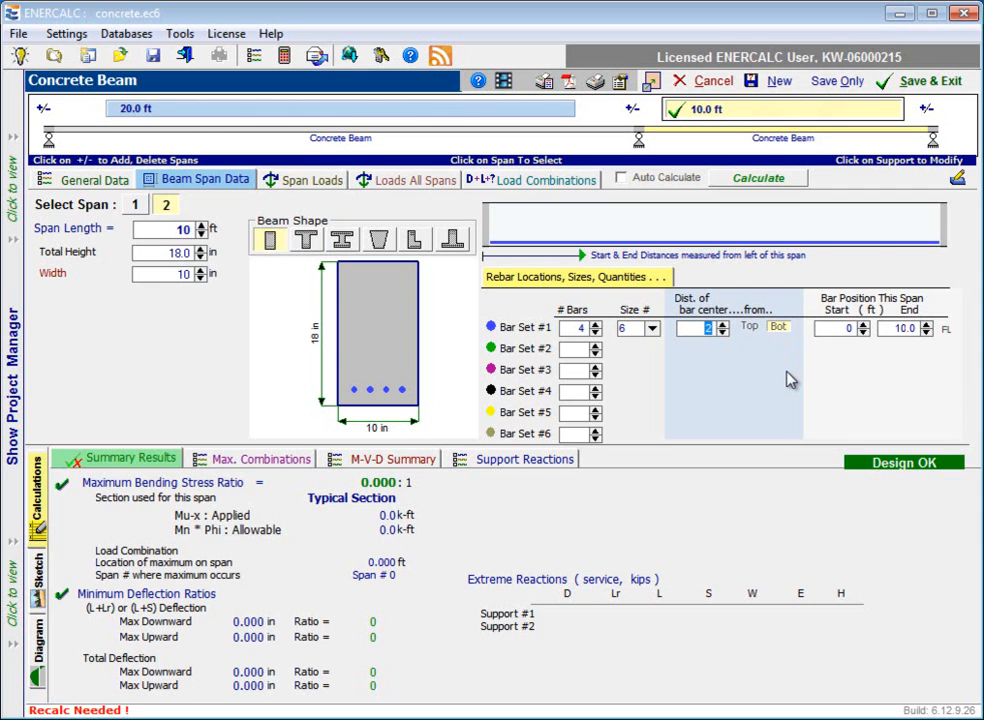
Add Bar Set #2 to span 2 with 5 size 6 bars centered 2 in from the beam's top.
left_click(596, 347)
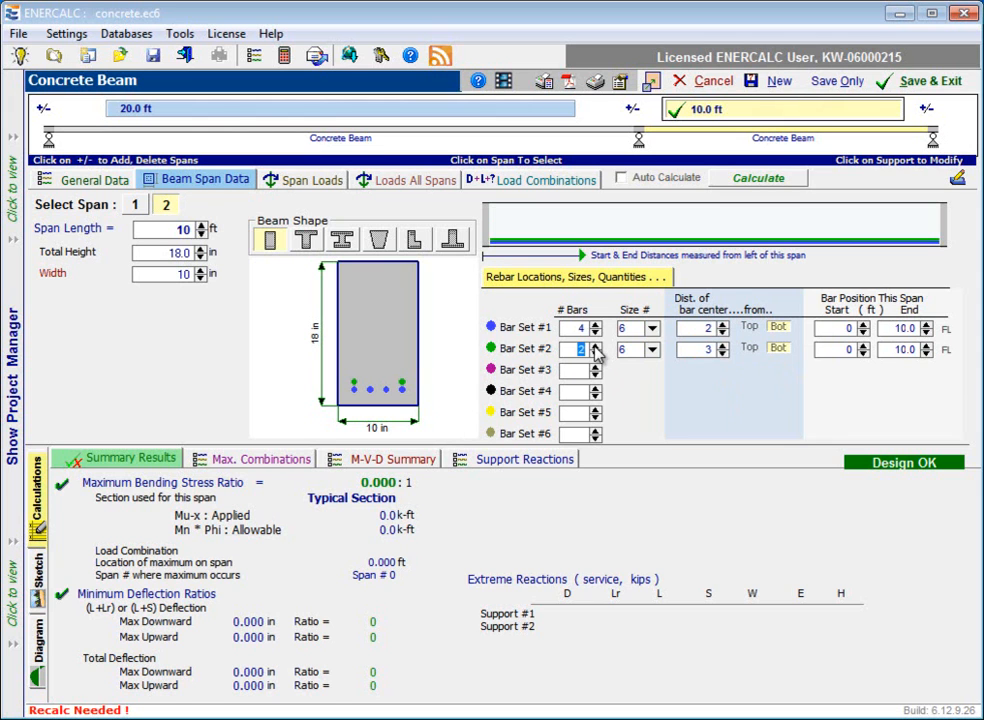
left_click(596, 346)
left_click(722, 353)
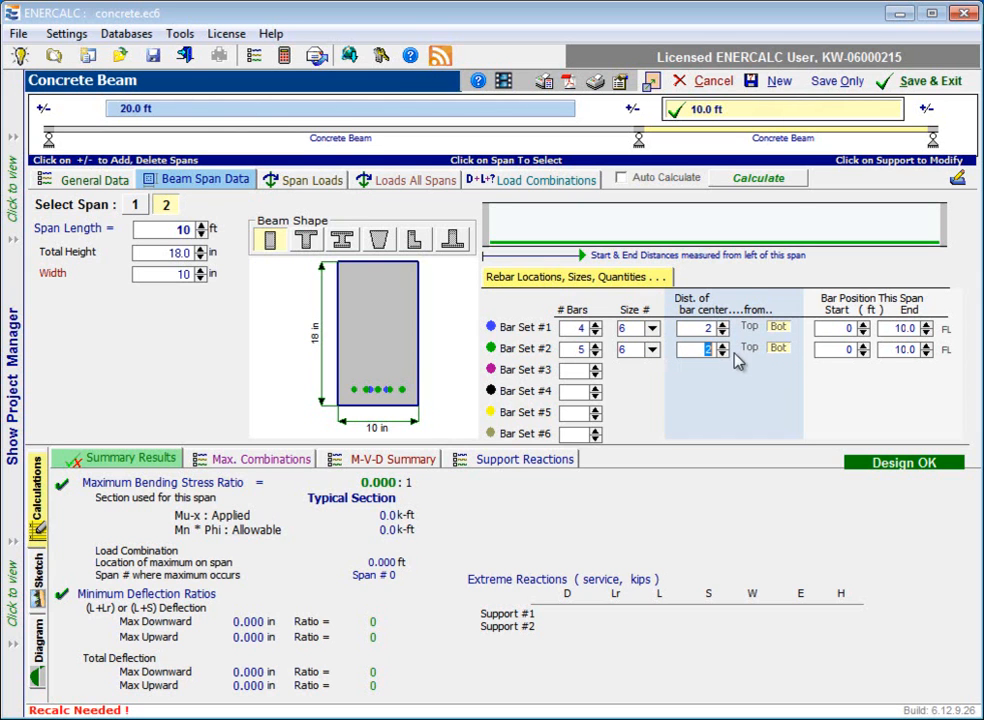
left_click(749, 348)
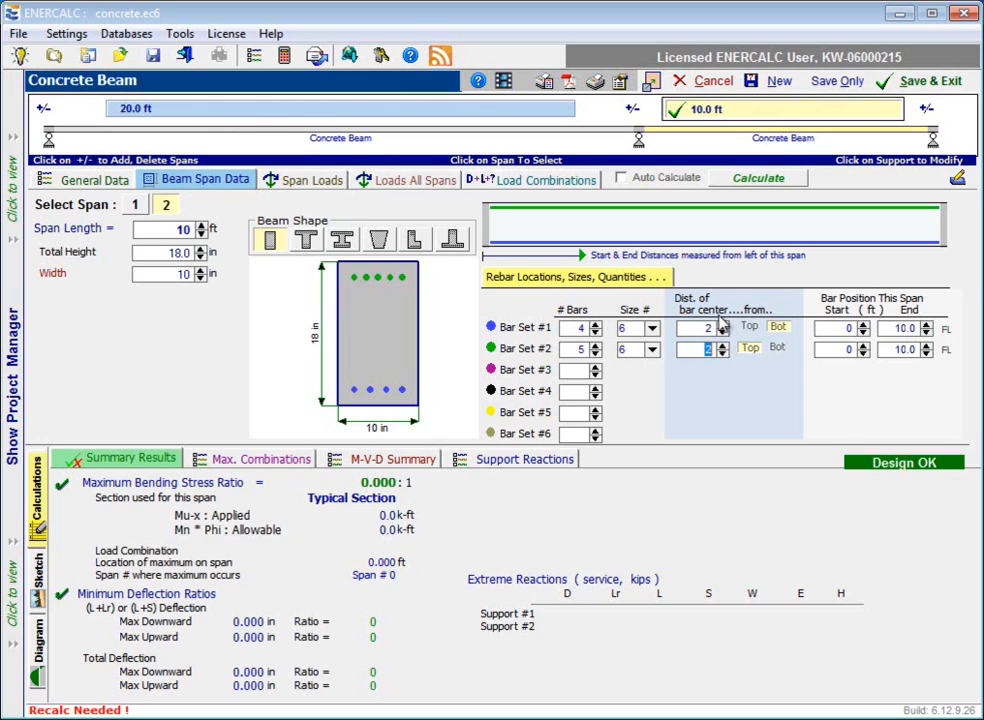
View the span loads of span 2 and span 1, ending with span 1 selected.
left_click(313, 183)
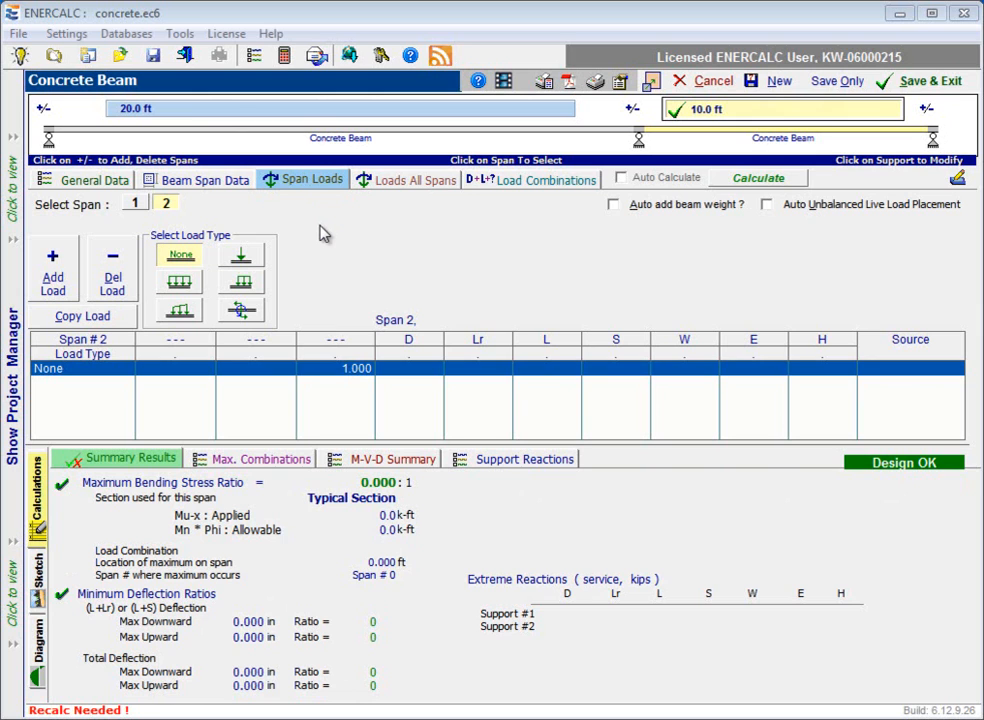
left_click(136, 204)
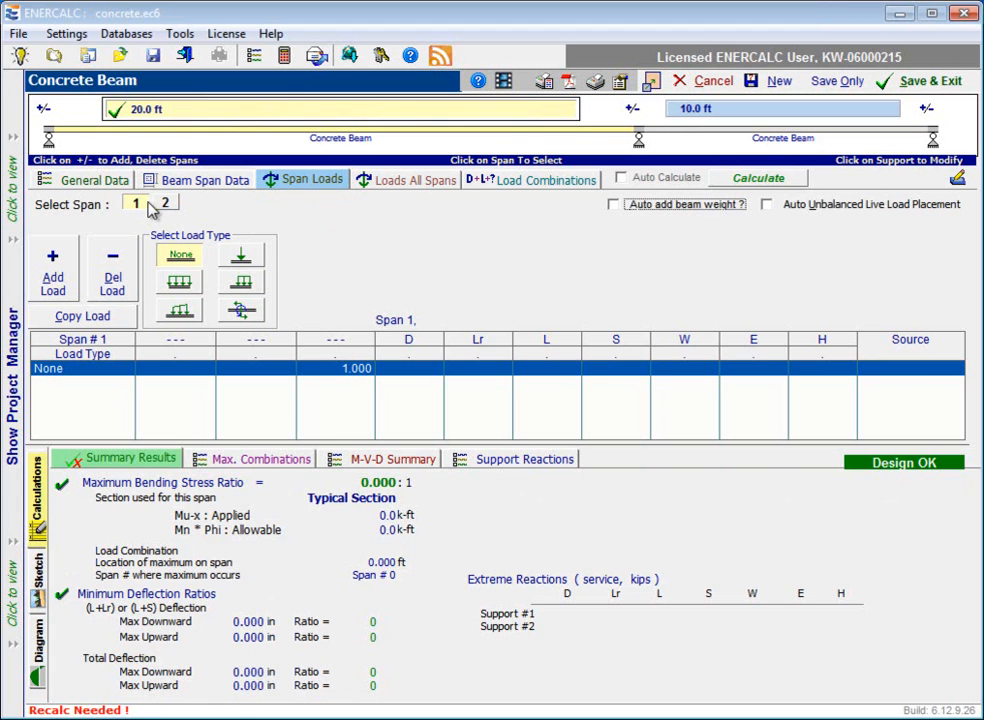
left_click(167, 204)
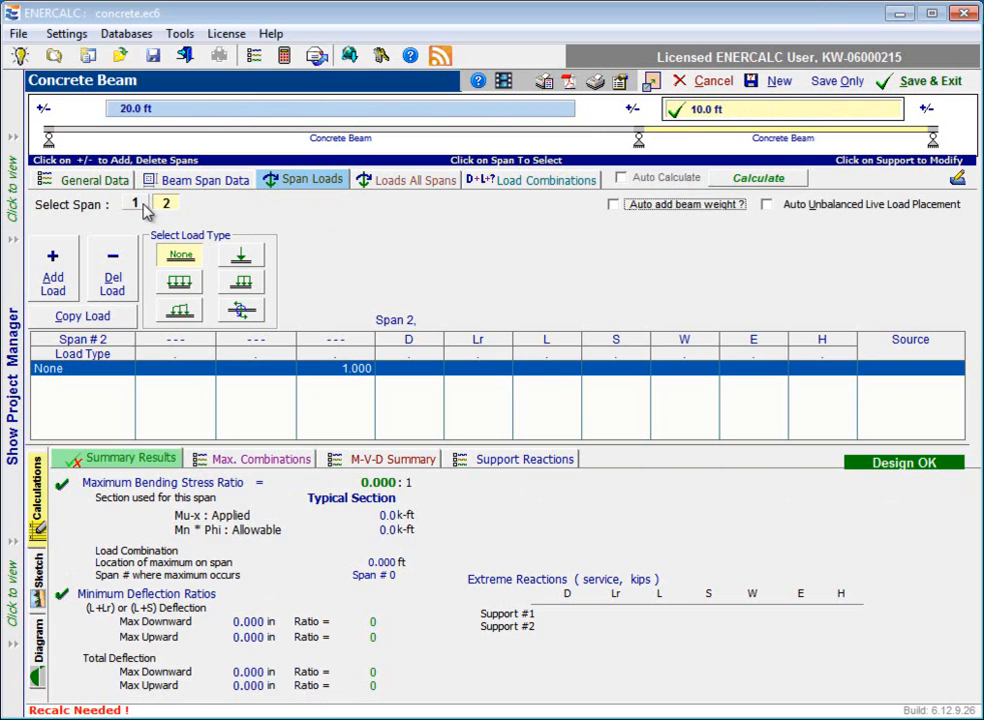
left_click(137, 204)
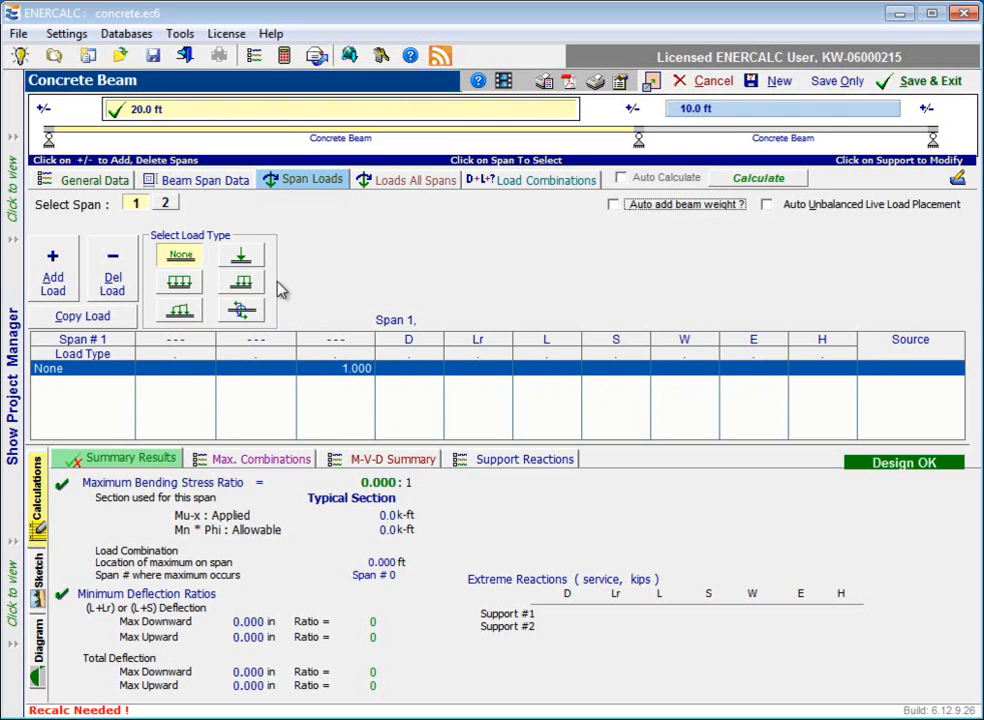
Make the empty load entry of span 1 a point load with "Equipment" as its load source.
left_click(187, 371)
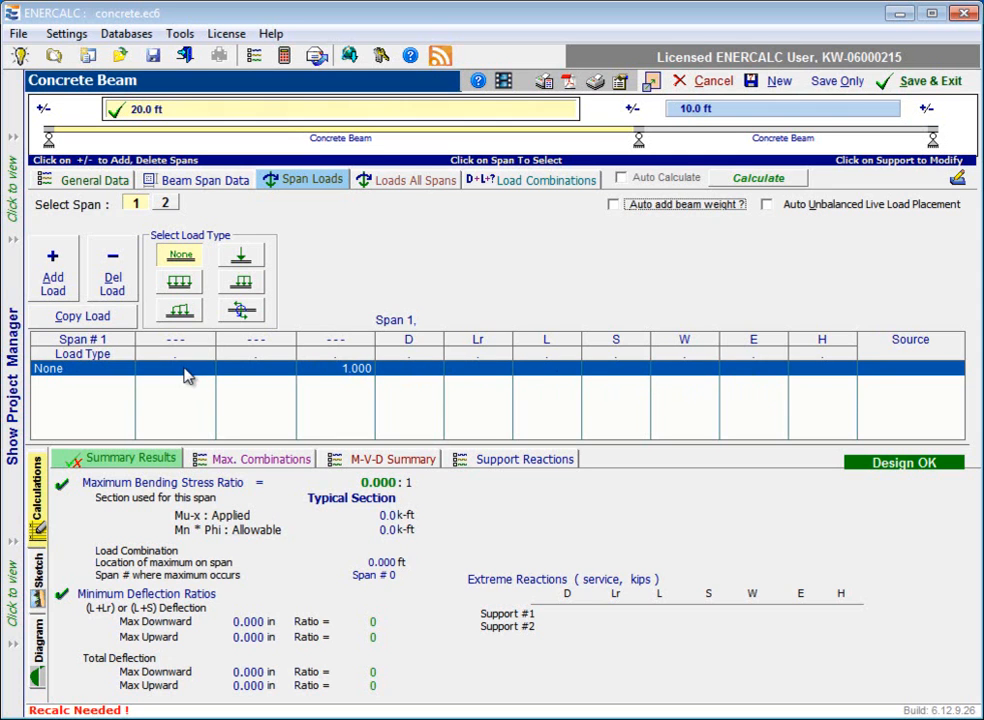
left_click(240, 262)
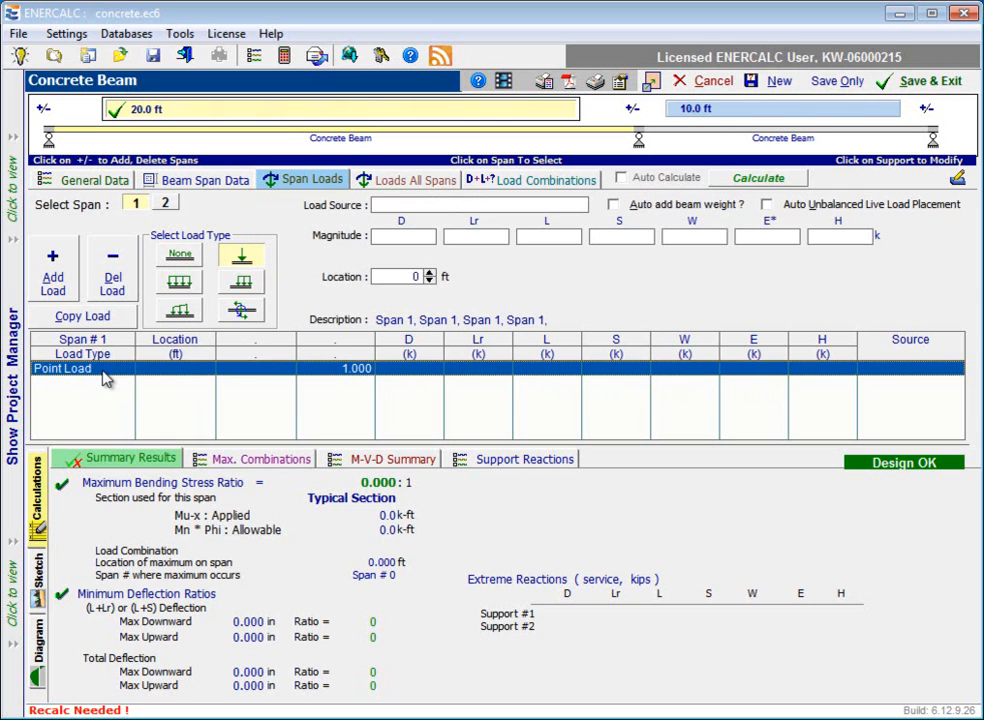
type("Equipment")
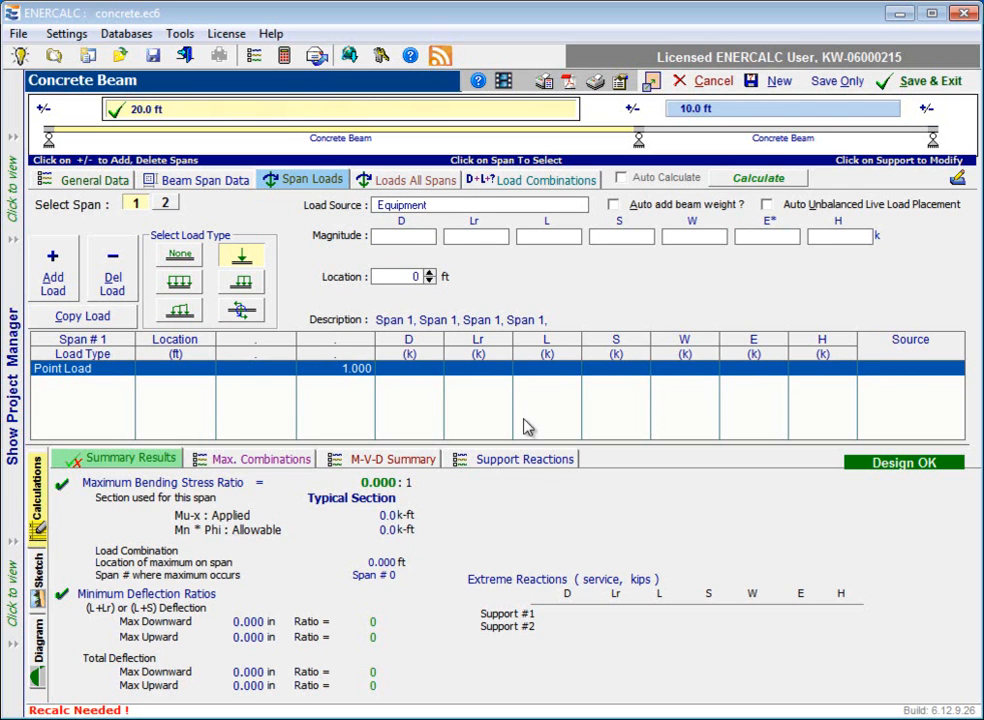
Give span 1's Equipment point load 0.5 k of dead load and 0.5 k of live load, located at 10 ft.
left_click(417, 235)
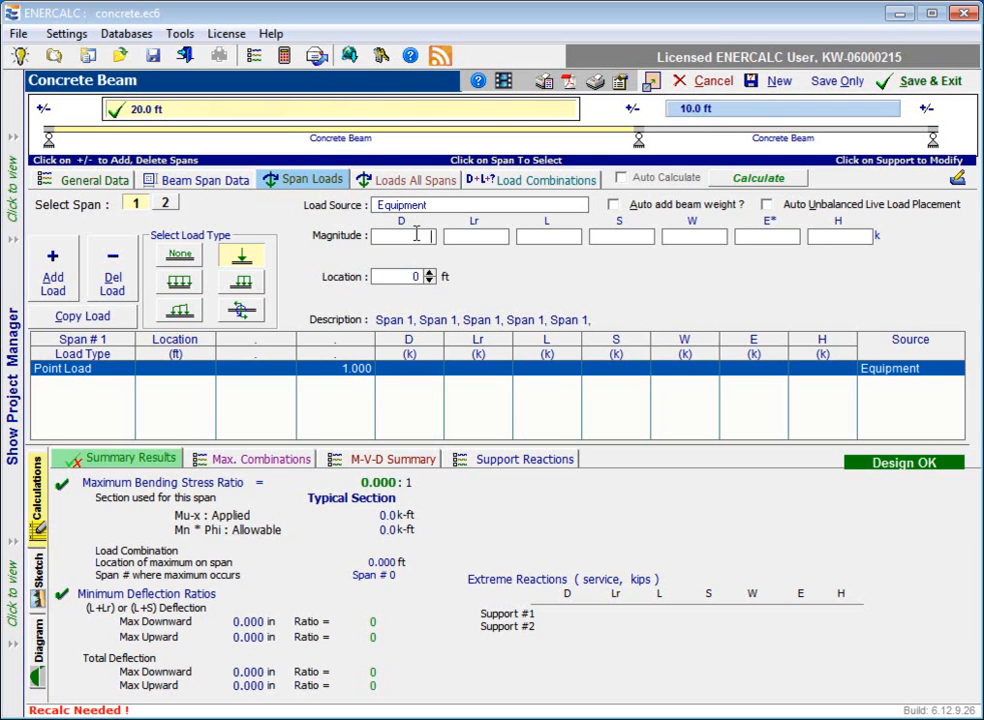
type("0.5")
left_click(548, 235)
type("0.5")
left_click(413, 276)
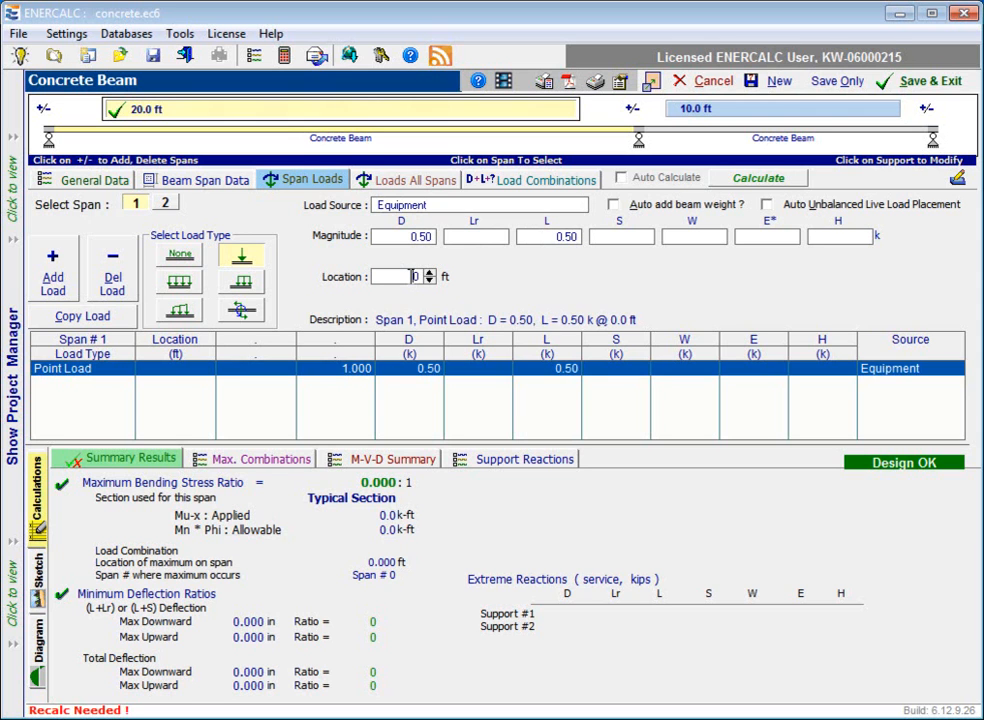
type("10")
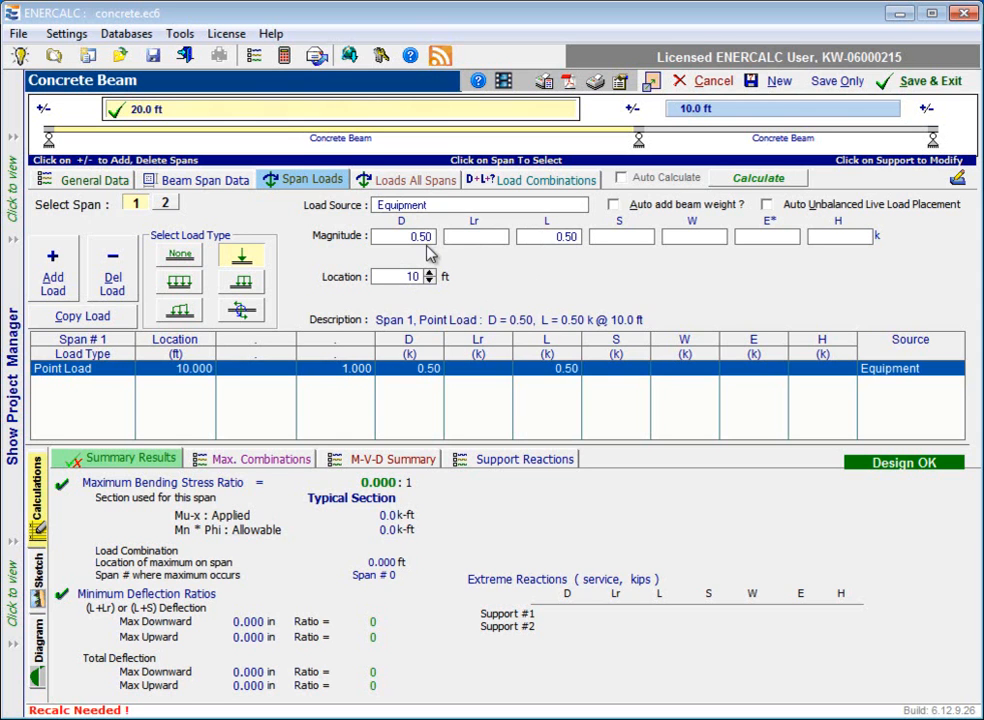
left_click(430, 272)
left_click(428, 280)
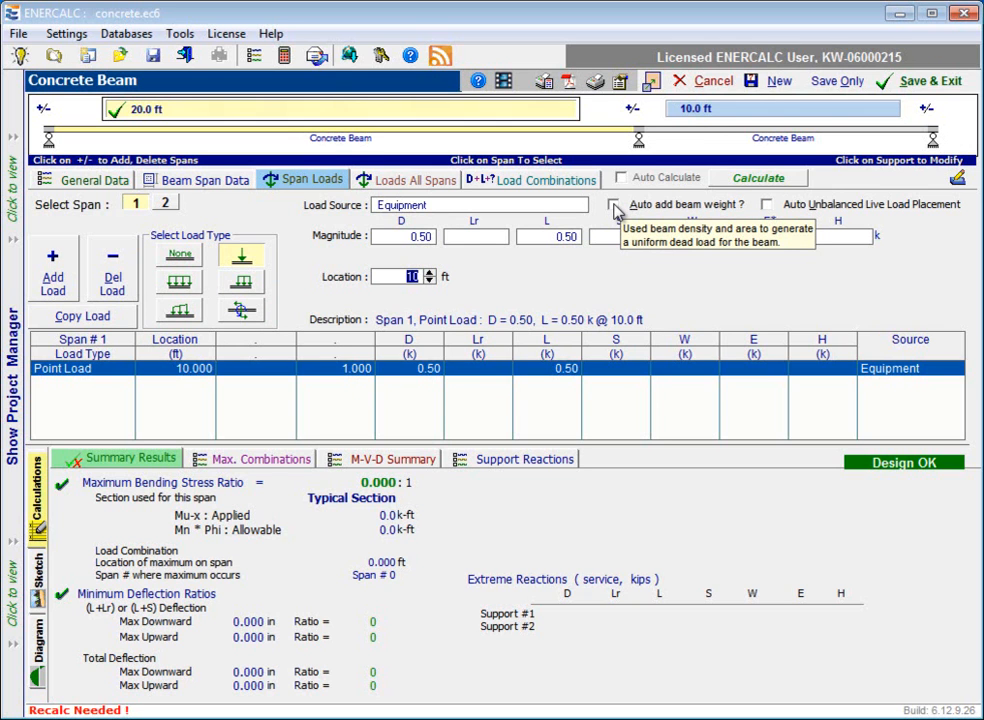
Enable automatic beam weight and automatic unbalanced live load placement, and select span 2 to view its loads.
left_click(614, 207)
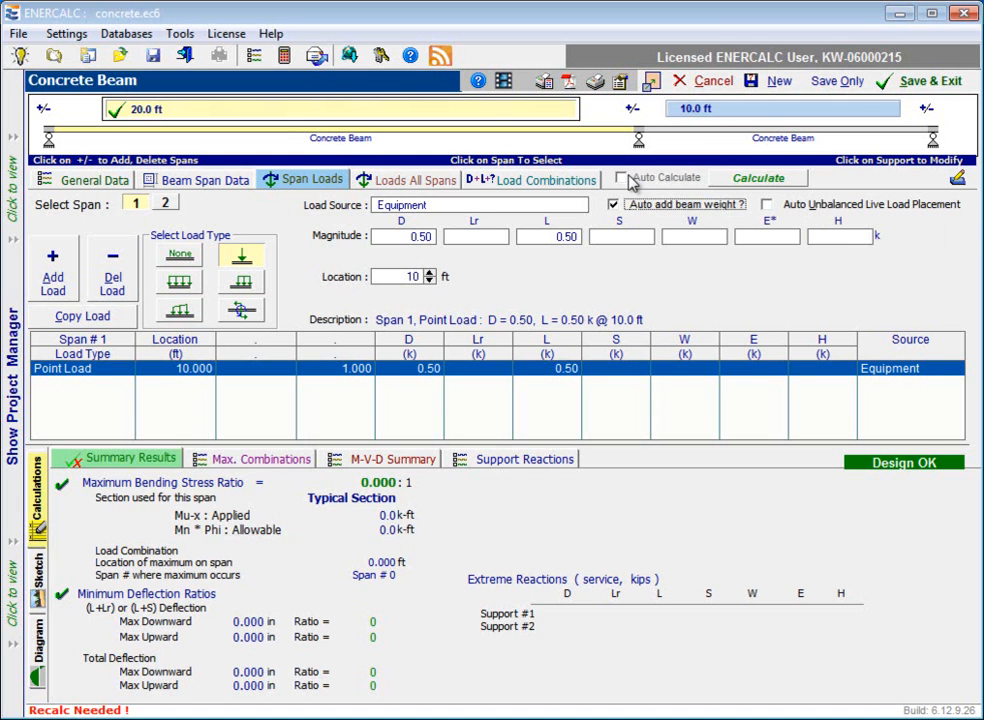
left_click(766, 204)
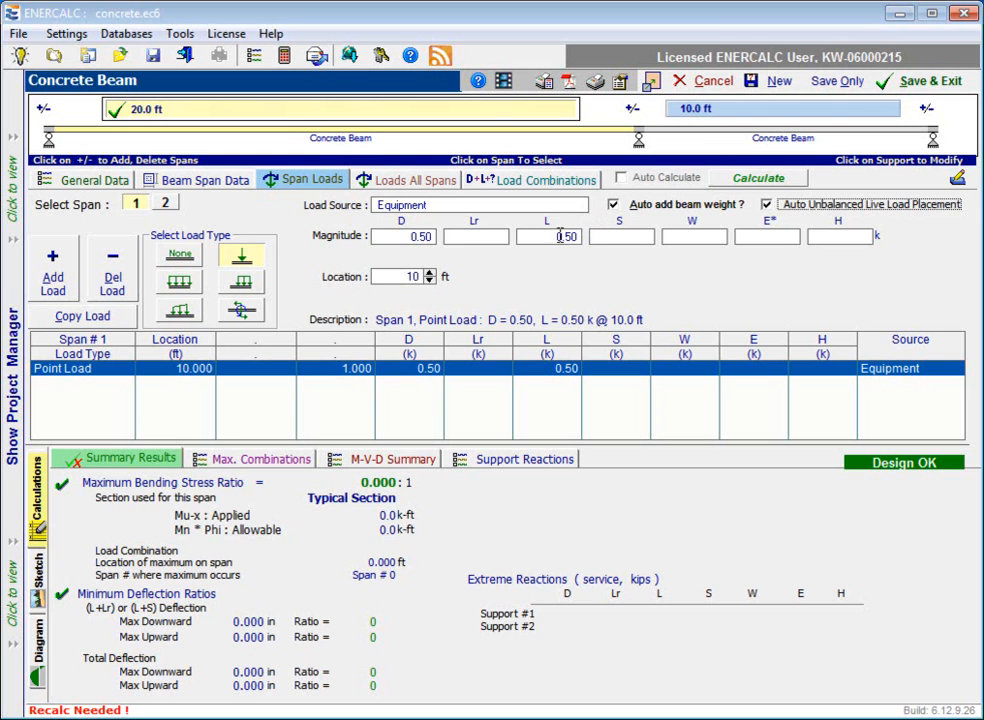
left_click(167, 205)
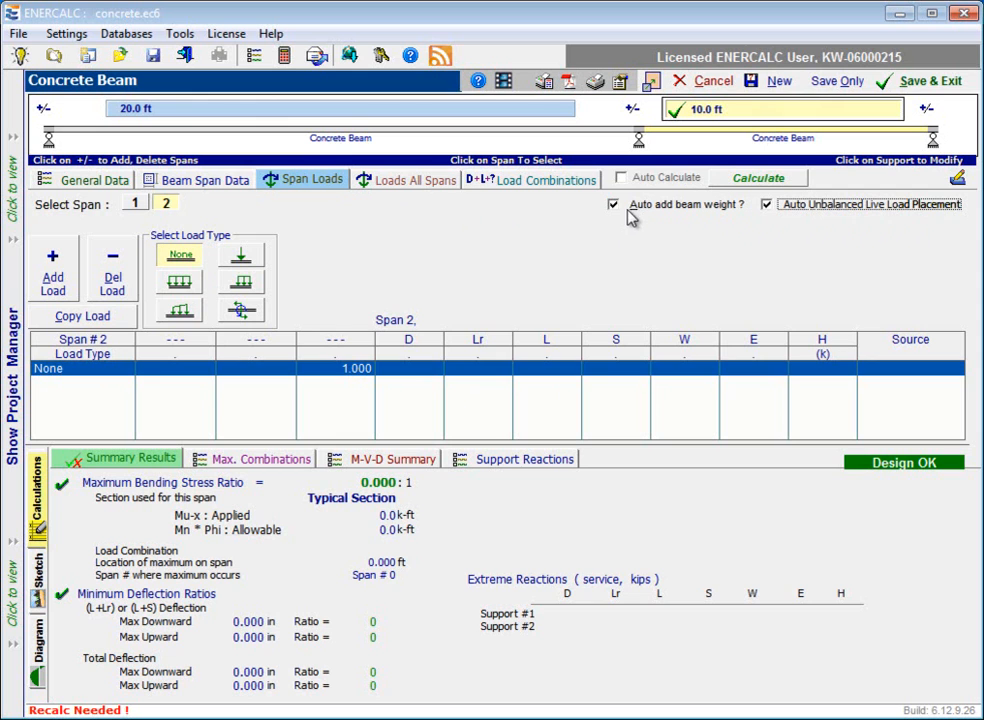
left_click(134, 203)
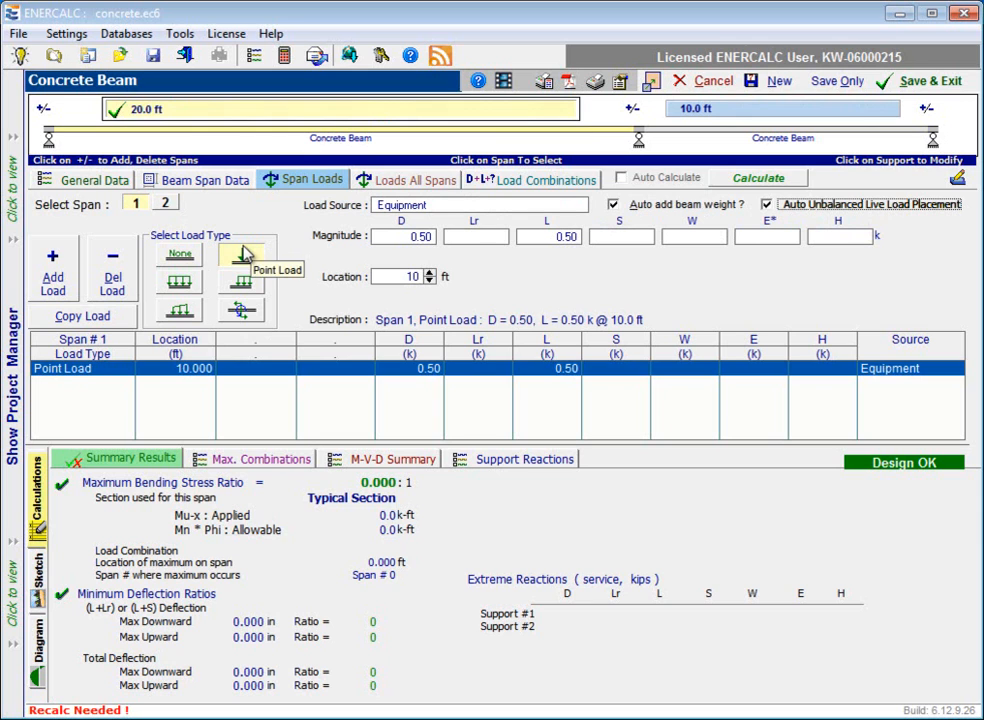
left_click(167, 205)
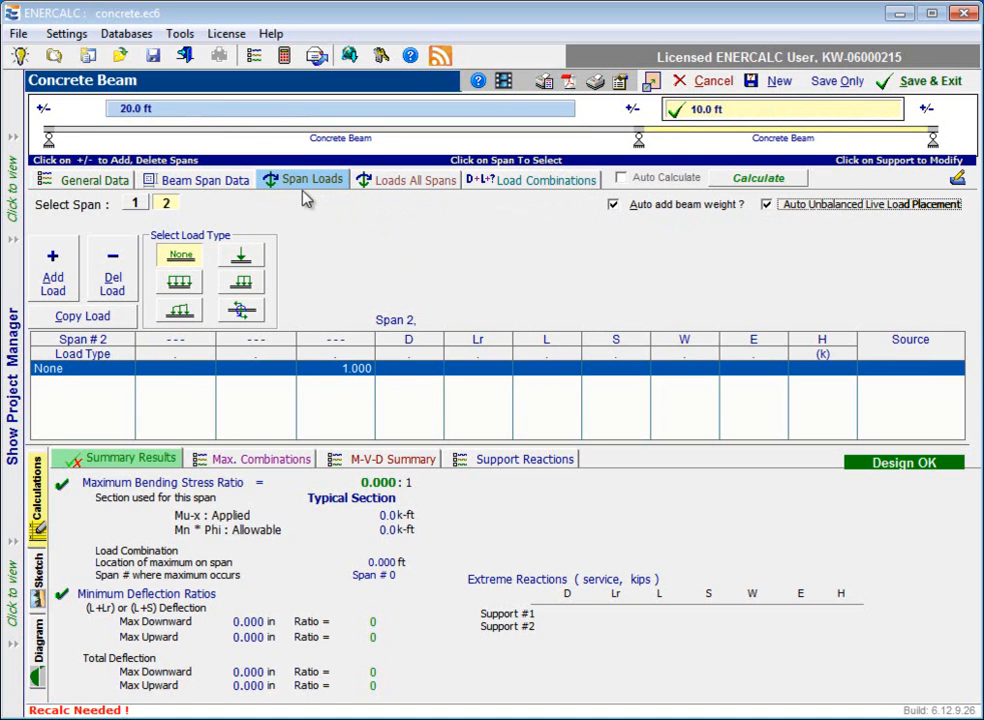
Apply a full-length uniform load in the first load row for all spans.
left_click(411, 190)
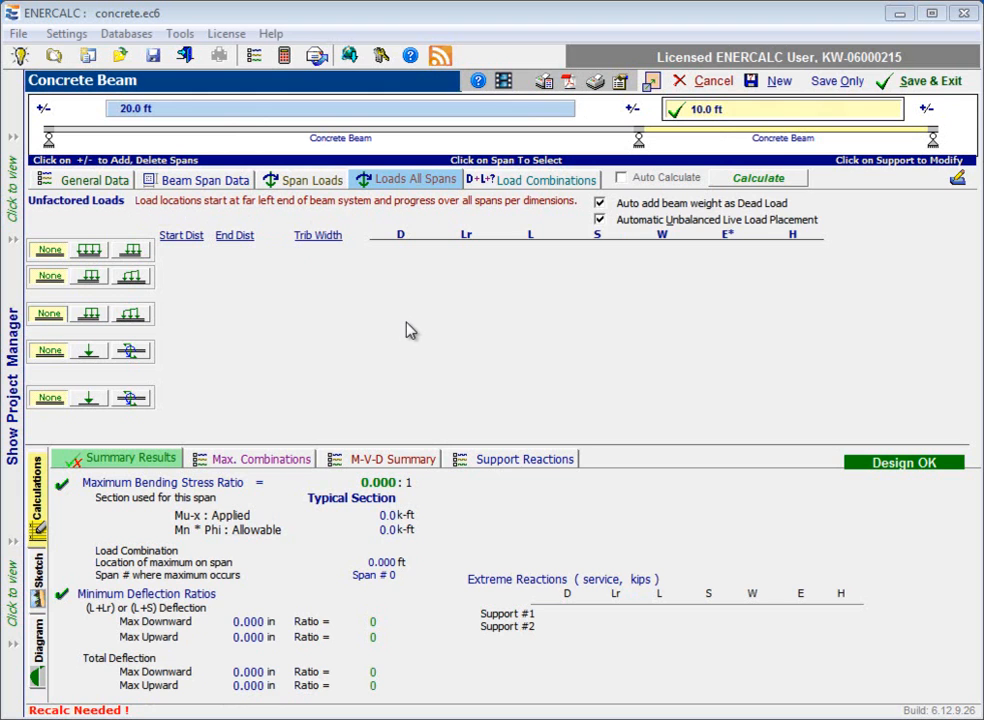
left_click(91, 253)
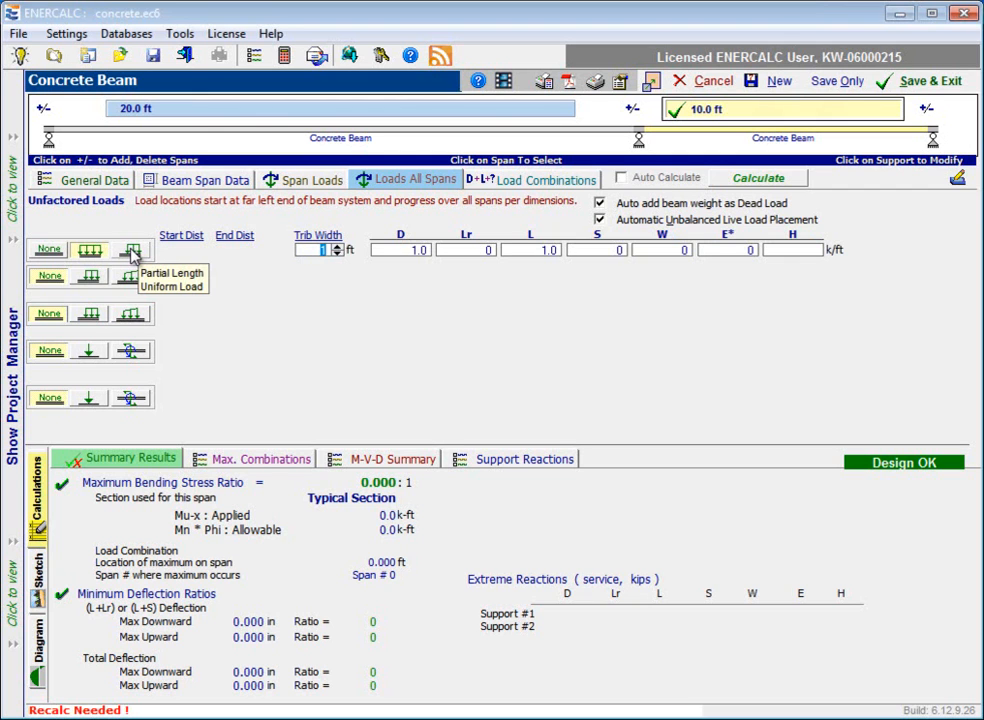
Change the all-span uniform load to a partial-length load starting at 2 ft and ending at 28 ft.
left_click(133, 251)
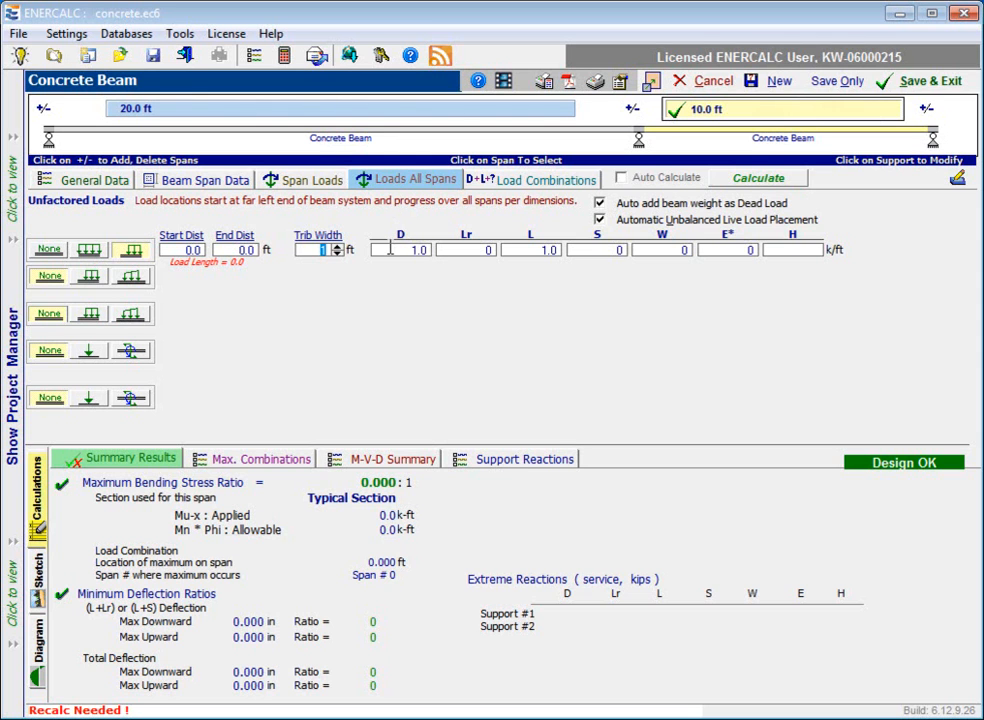
left_click(185, 250)
type("2")
key("Tab")
left_click(313, 250)
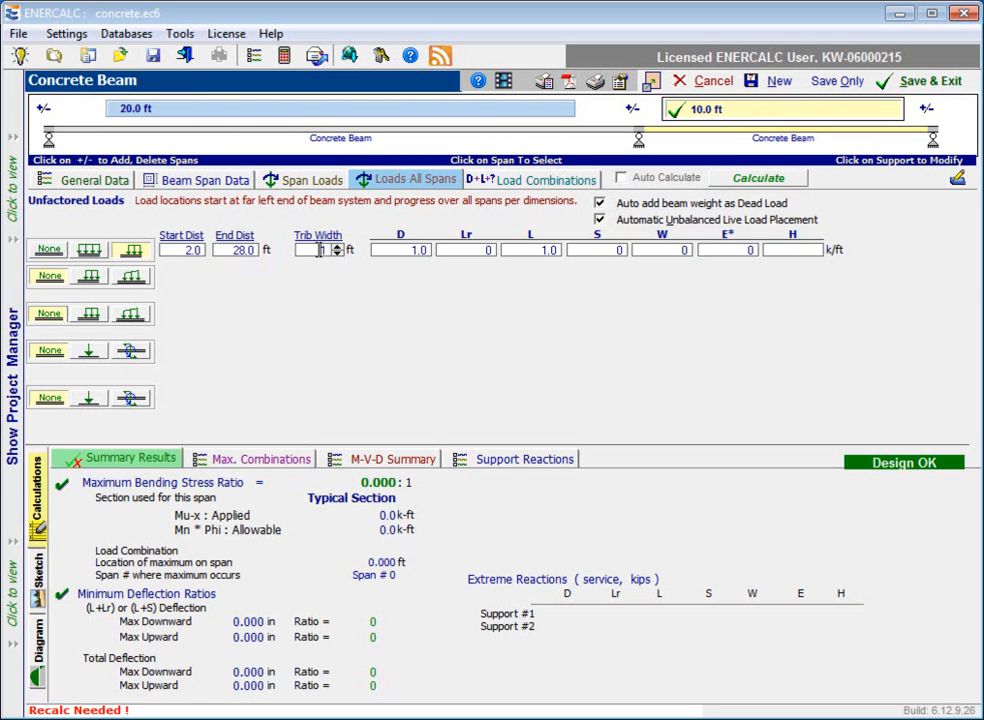
left_click_drag(402, 250, 611, 249)
Try trapezoidal loads in the second and third load rows and a repeating point load in the fourth, and clear them all.
left_click(131, 280)
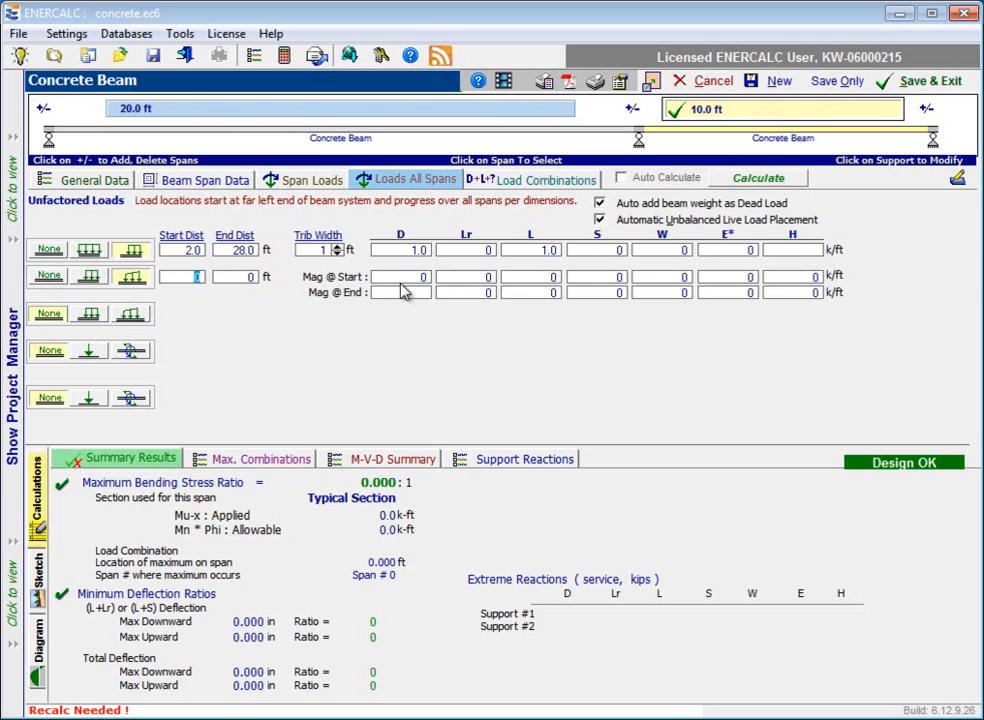
left_click(131, 314)
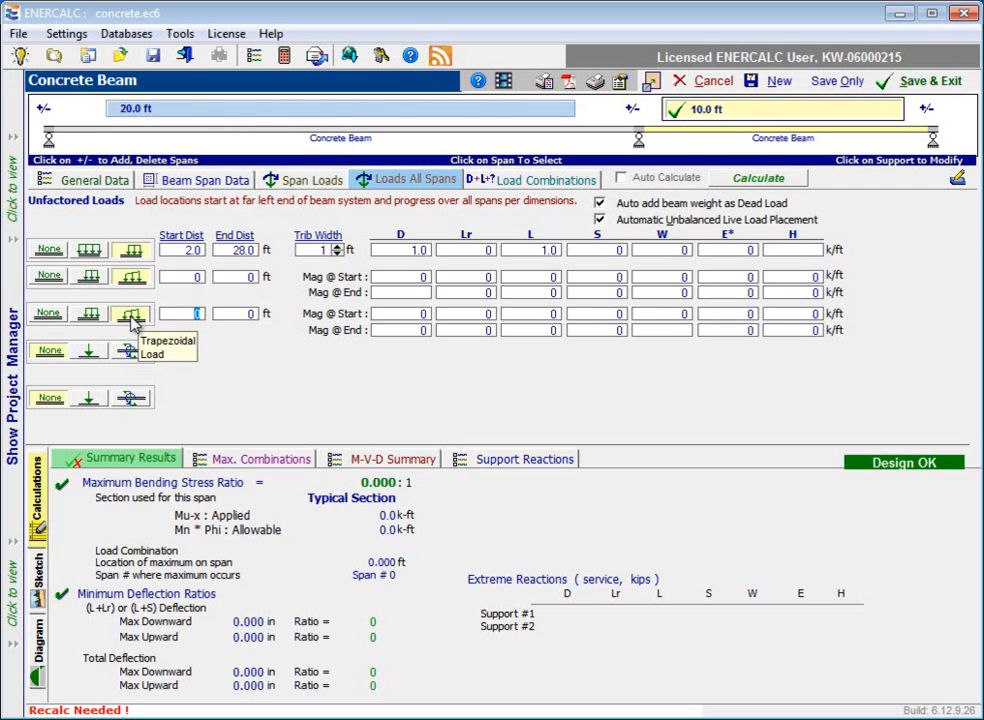
left_click(48, 313)
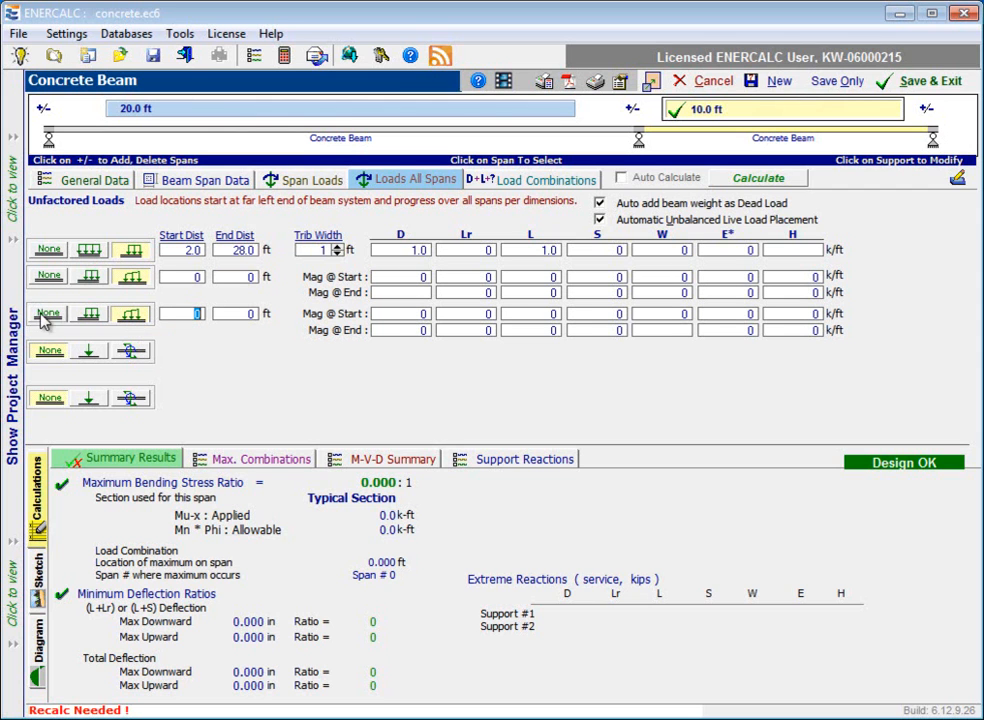
left_click(50, 277)
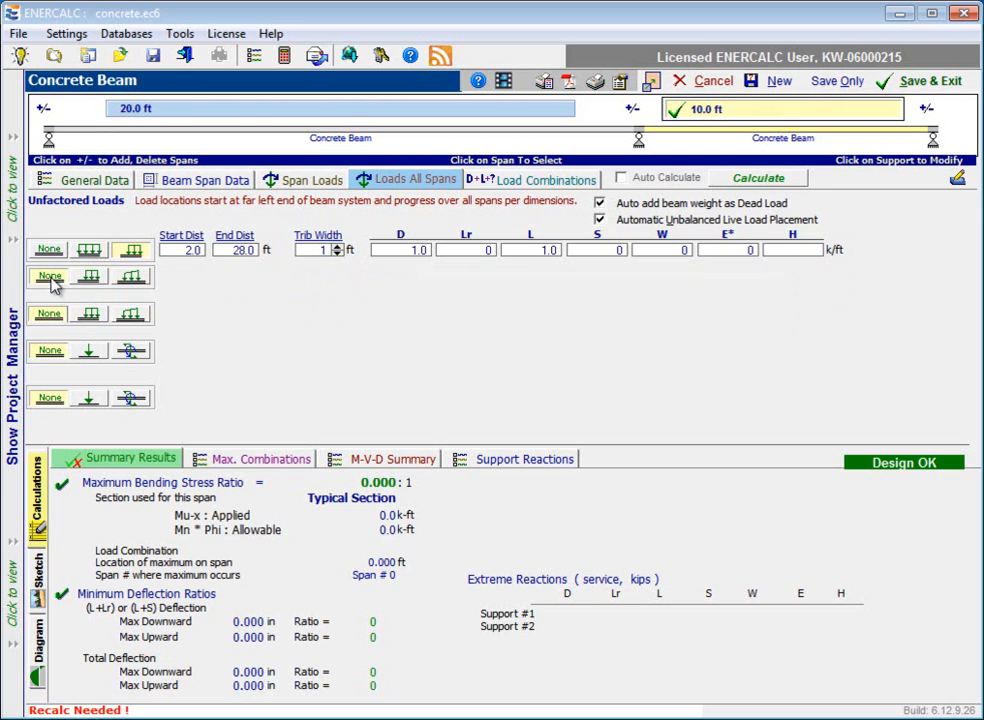
left_click(89, 353)
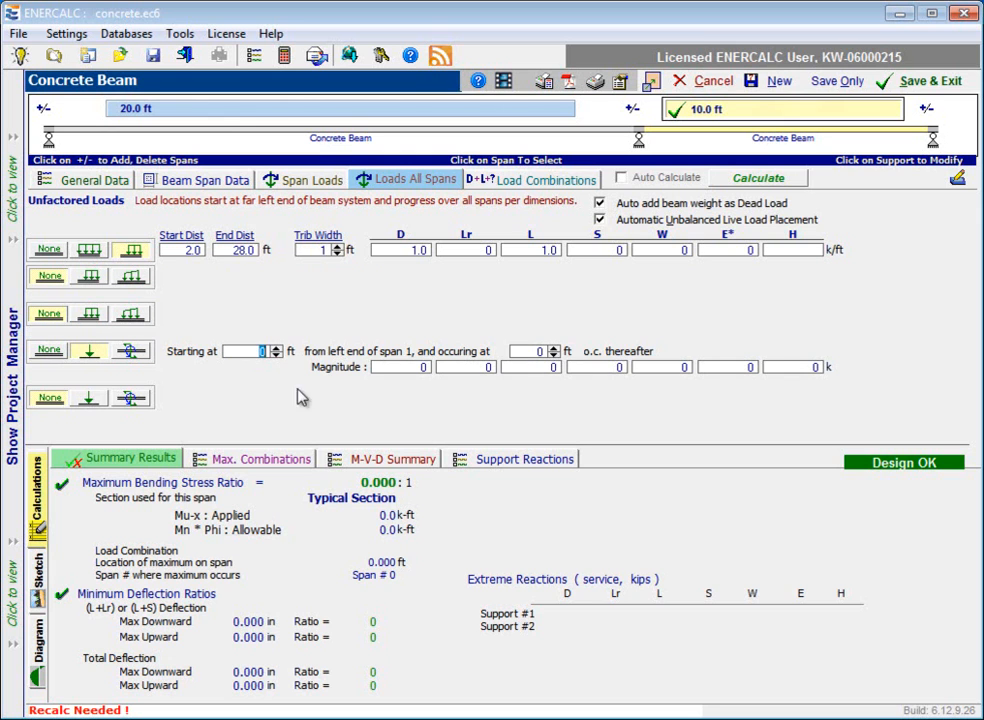
left_click(50, 350)
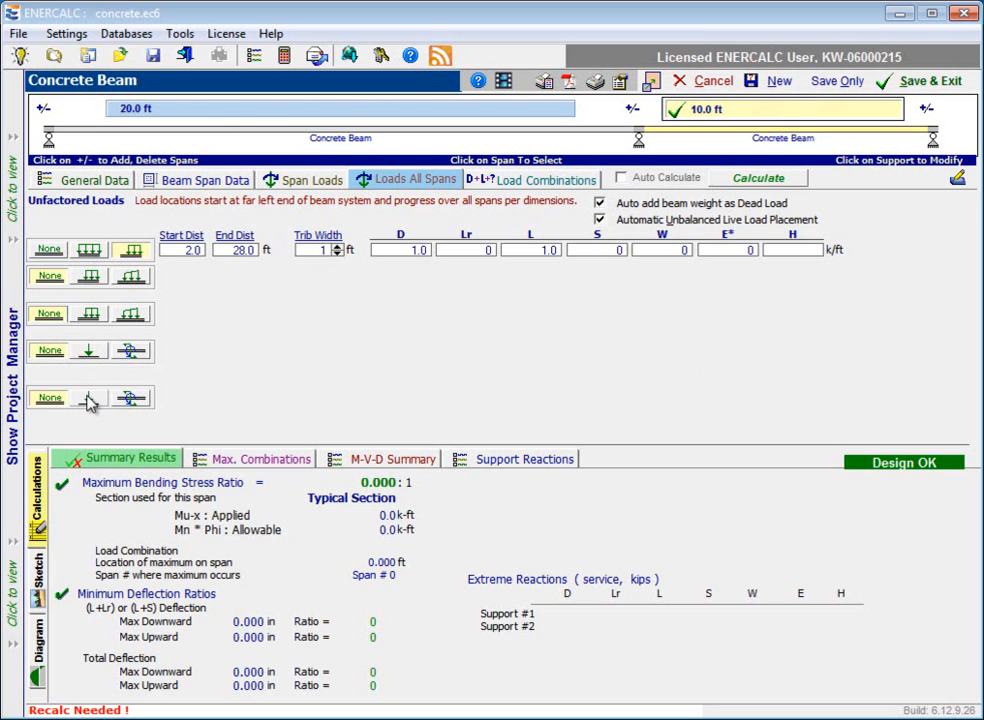
Try the per-span point load at center, 1/3 points, 1/4 points and specified distances, clear it, and make the uniform load full-length.
left_click(88, 400)
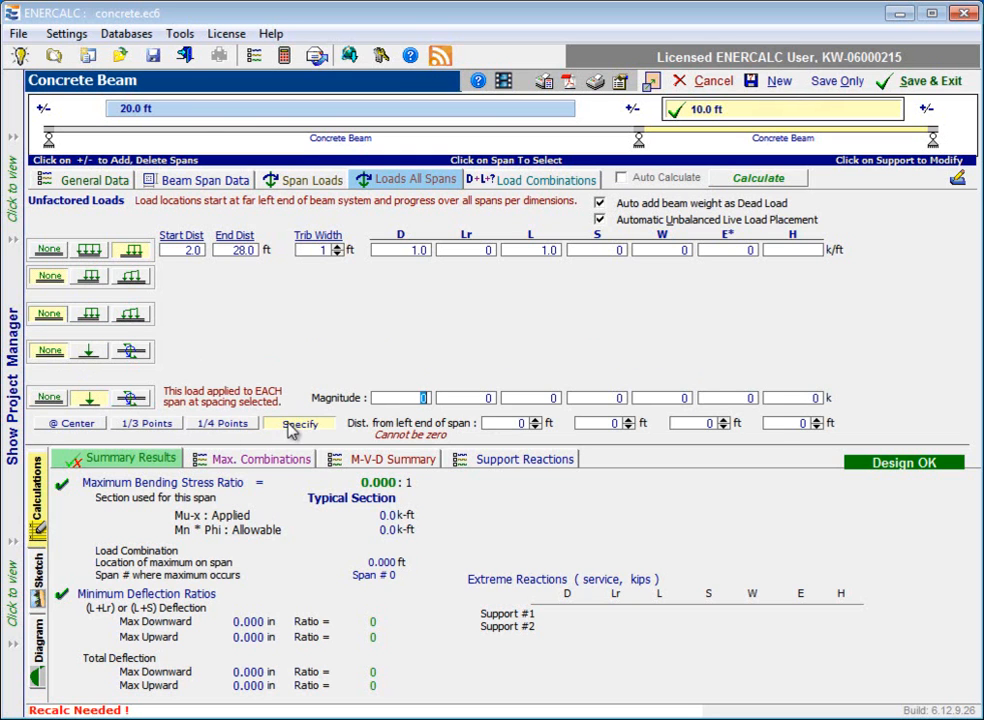
left_click(78, 424)
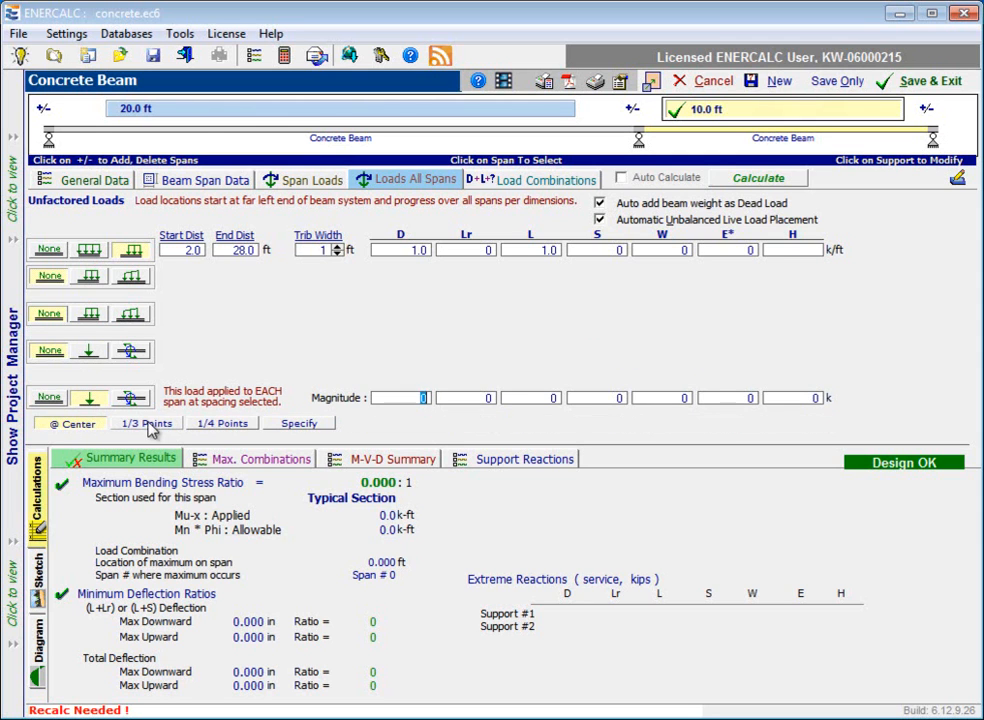
left_click(150, 424)
left_click(224, 424)
left_click(305, 425)
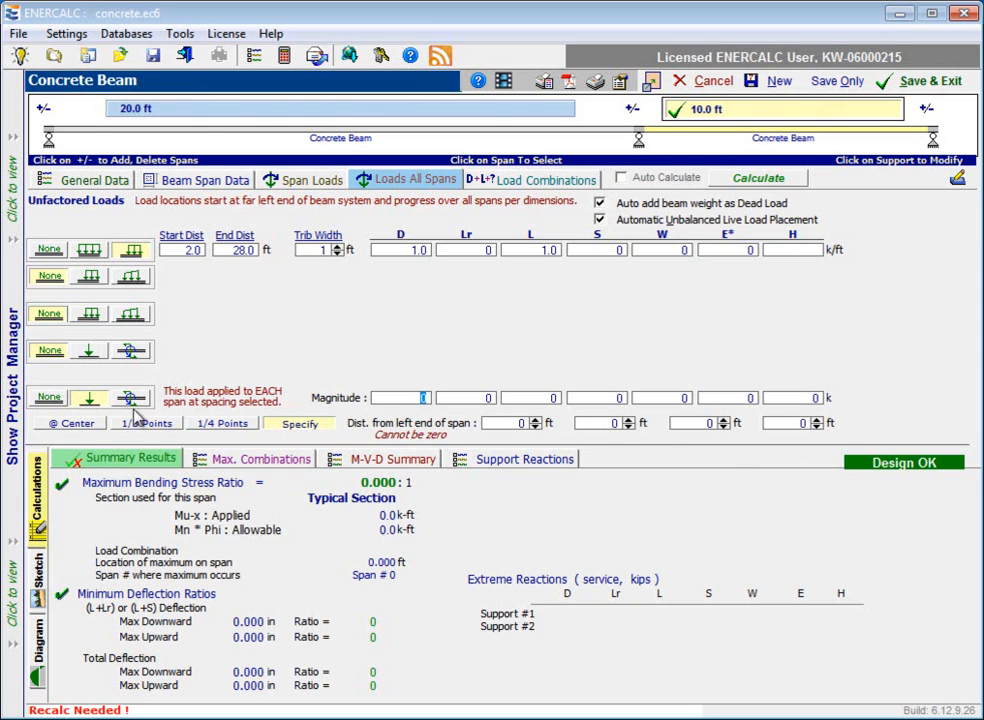
left_click(49, 398)
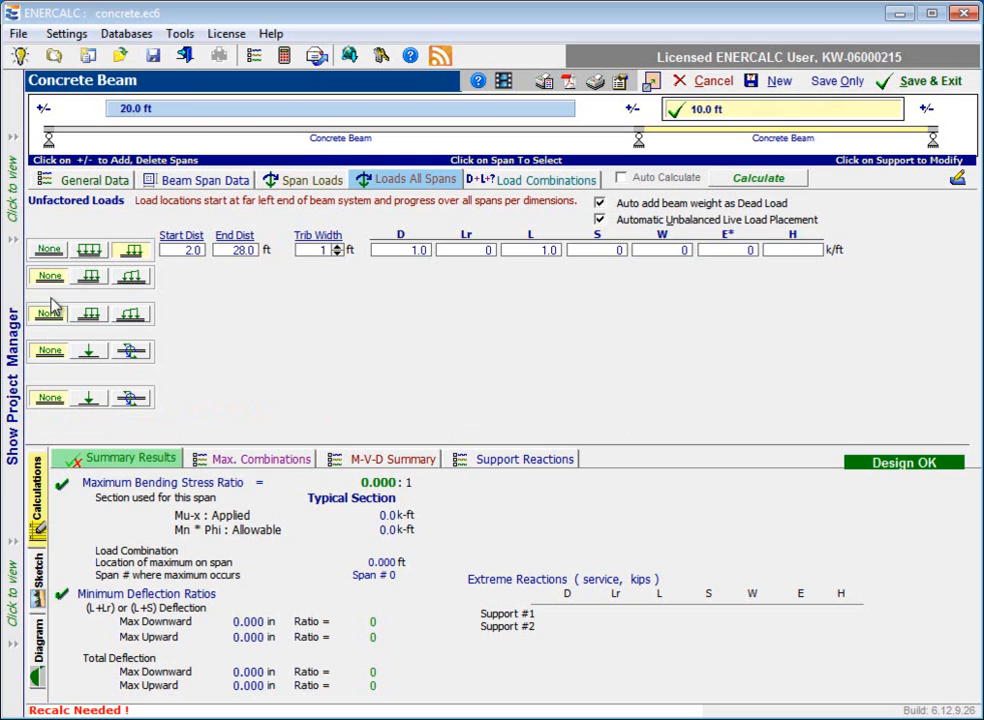
left_click(90, 251)
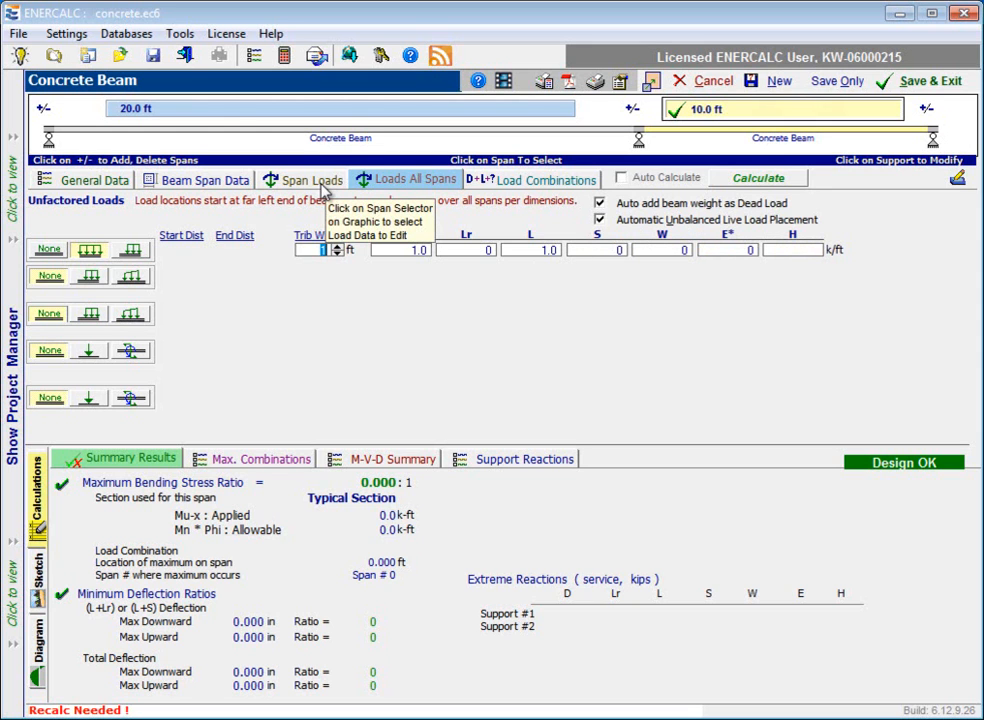
Turn off automatic unbalanced live load placement for all spans, re-enable it from the span loads, and return to the all-span loads.
left_click(600, 221)
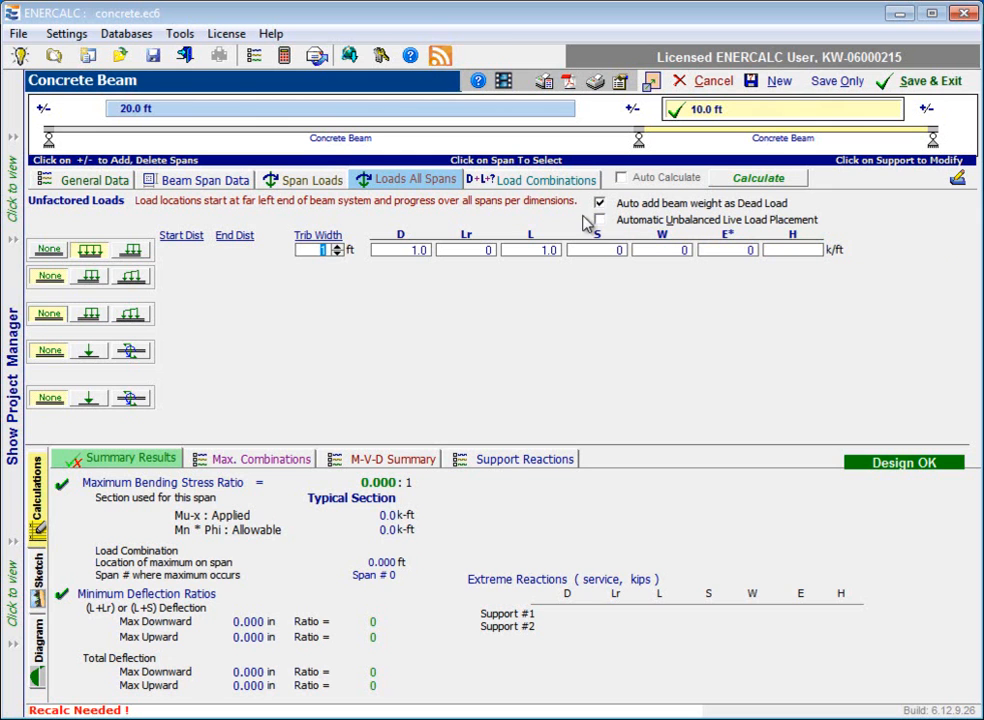
left_click(304, 186)
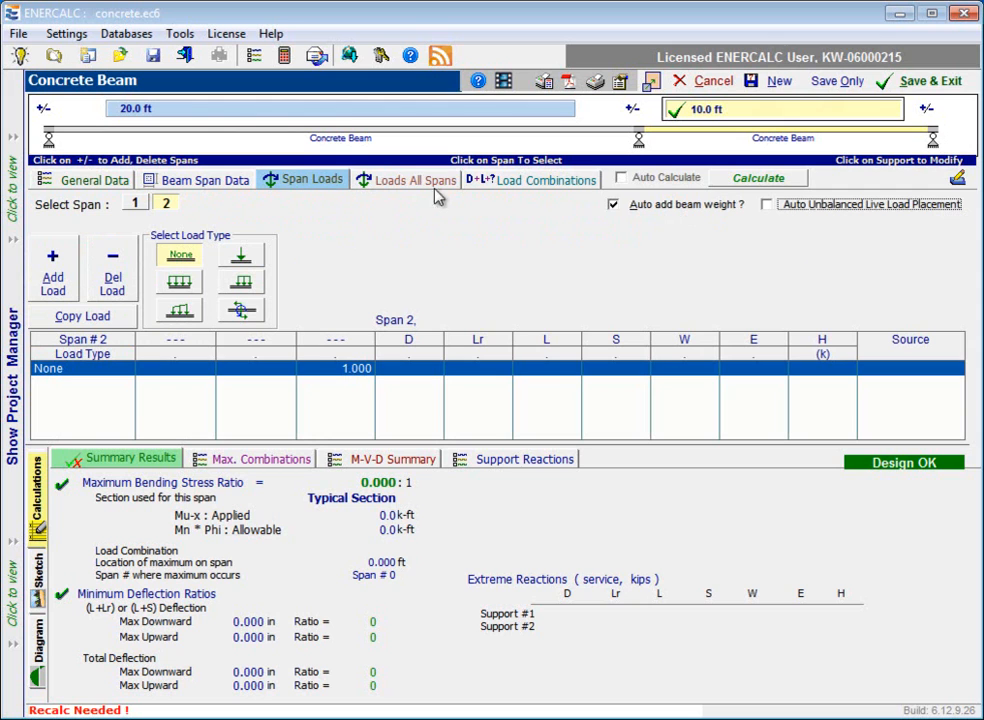
left_click(766, 205)
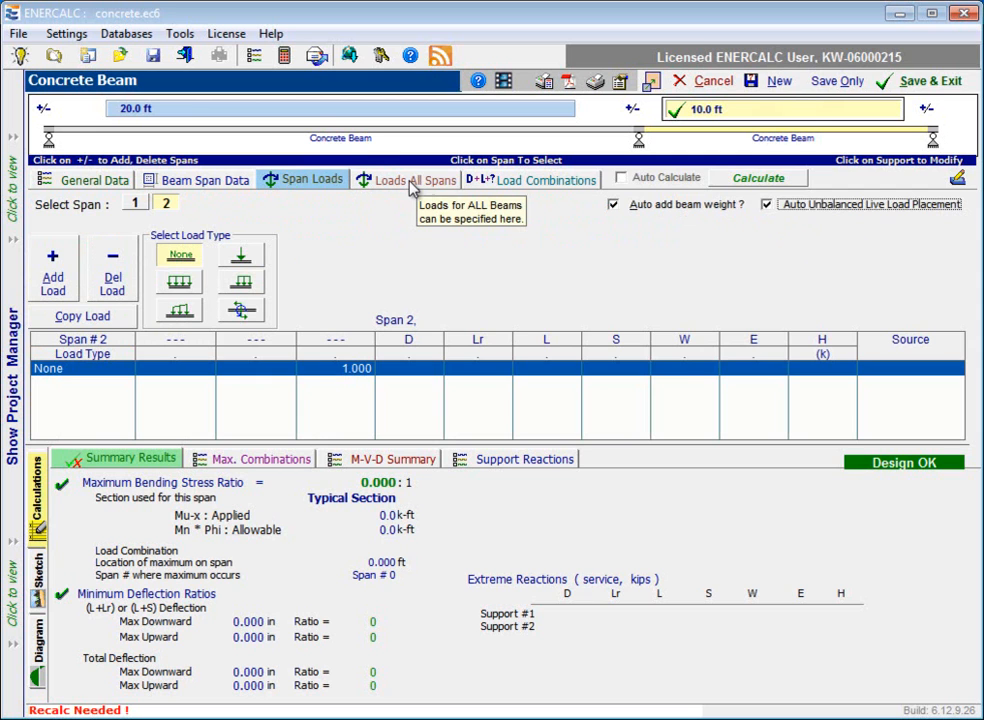
left_click(411, 188)
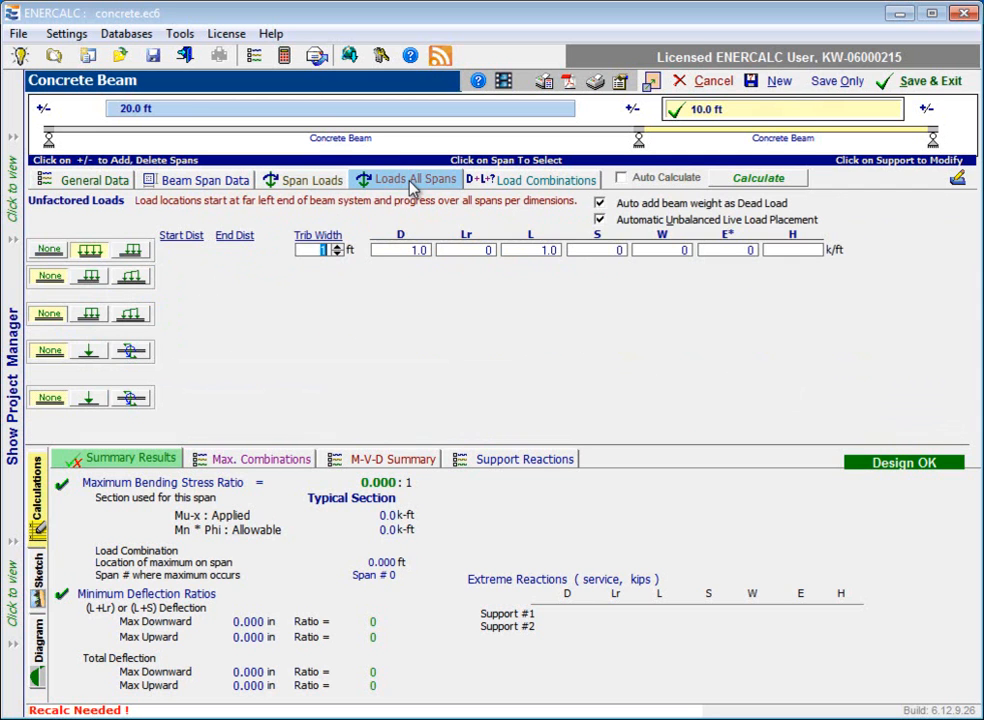
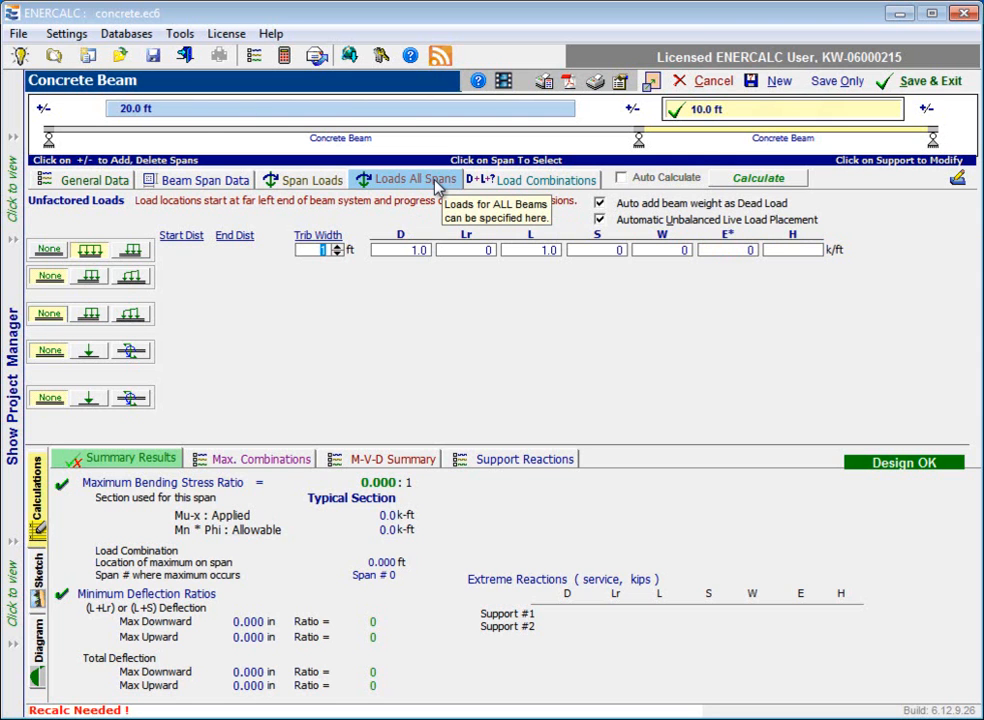
In the load combinations, try excluding +0.90D+E+1.60H and +1.20D+1.60Lr+0.80W and inverting the run selections, and mark all combinations to run.
left_click(531, 182)
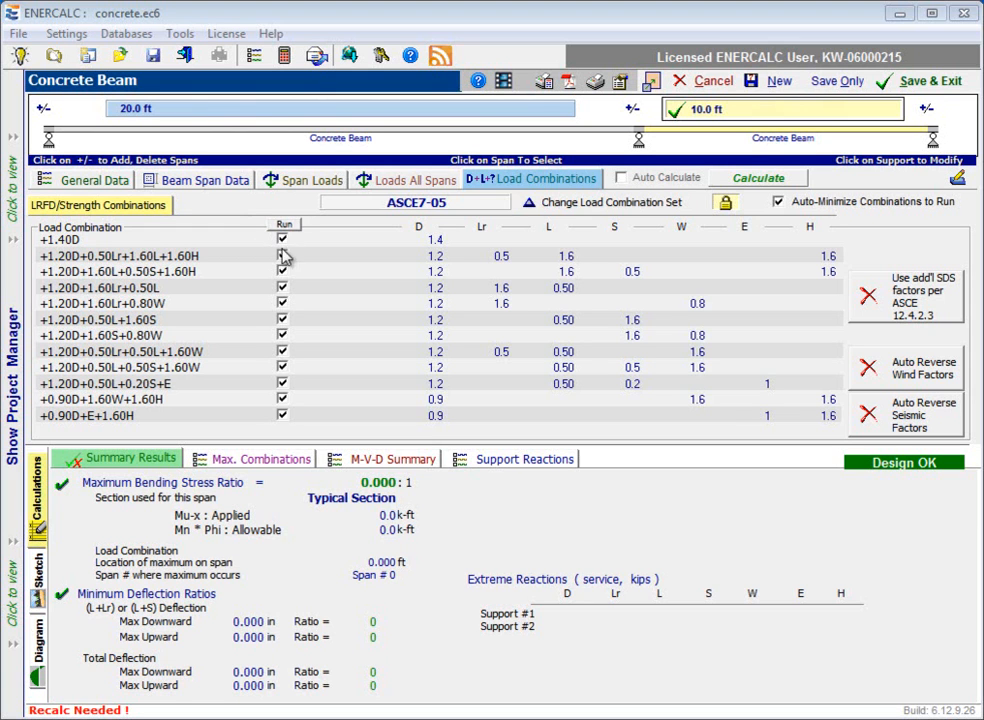
left_click(283, 416)
left_click(283, 304)
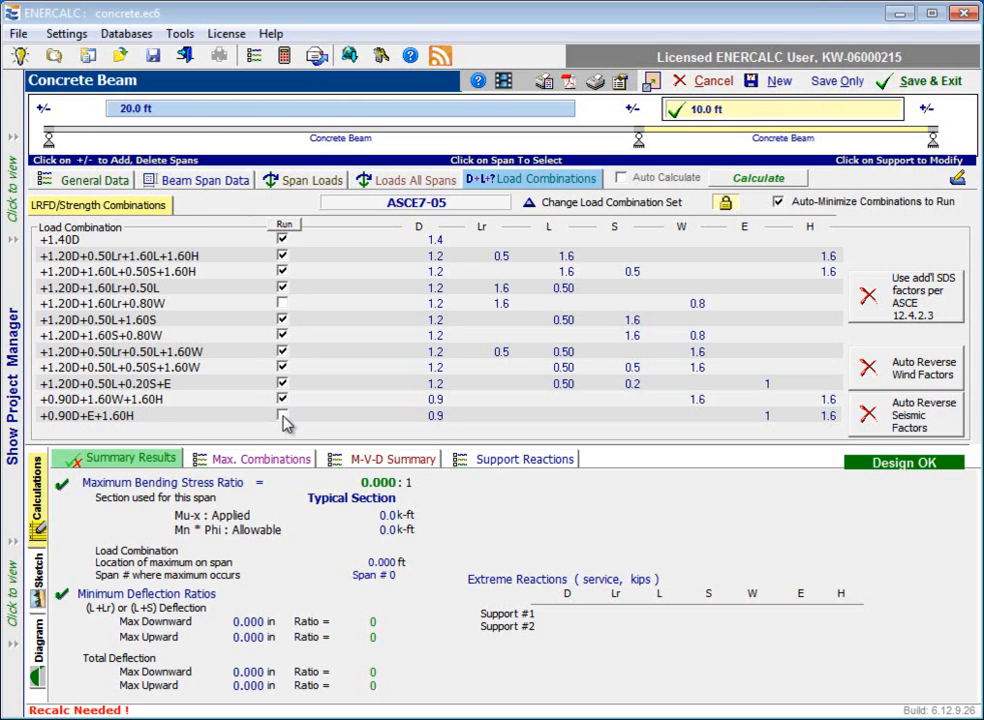
left_click(284, 226)
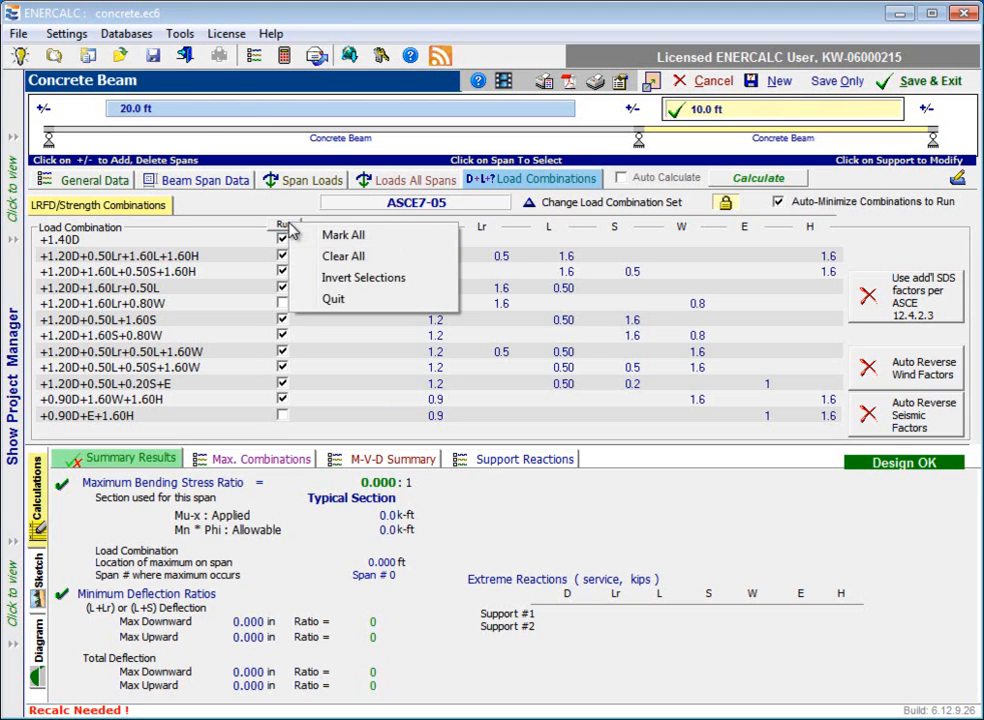
left_click(396, 288)
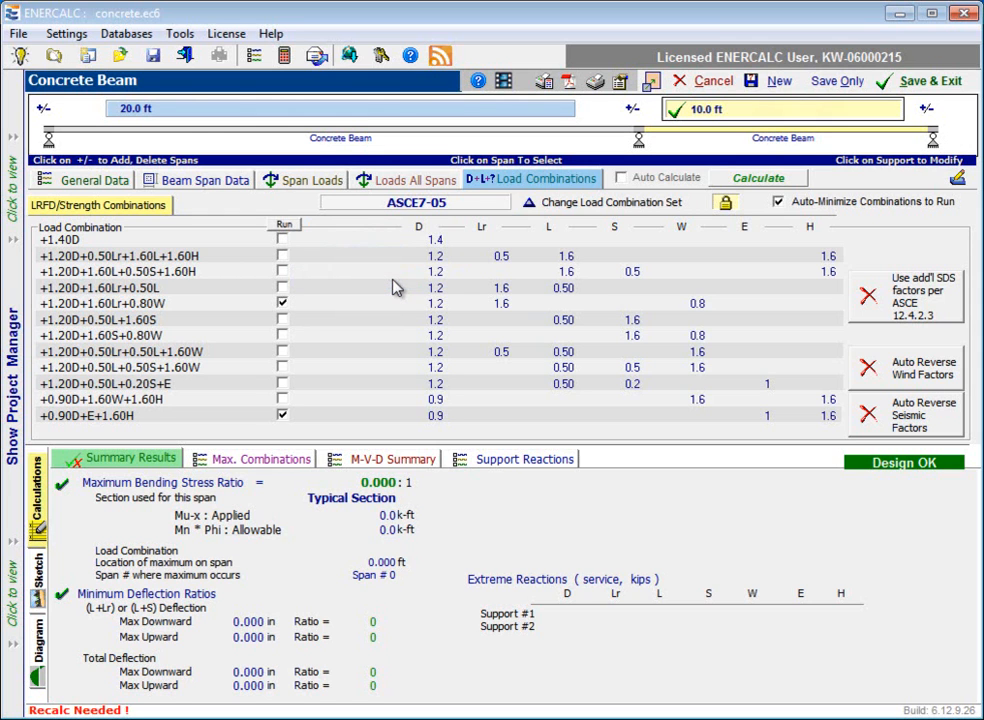
left_click(293, 229)
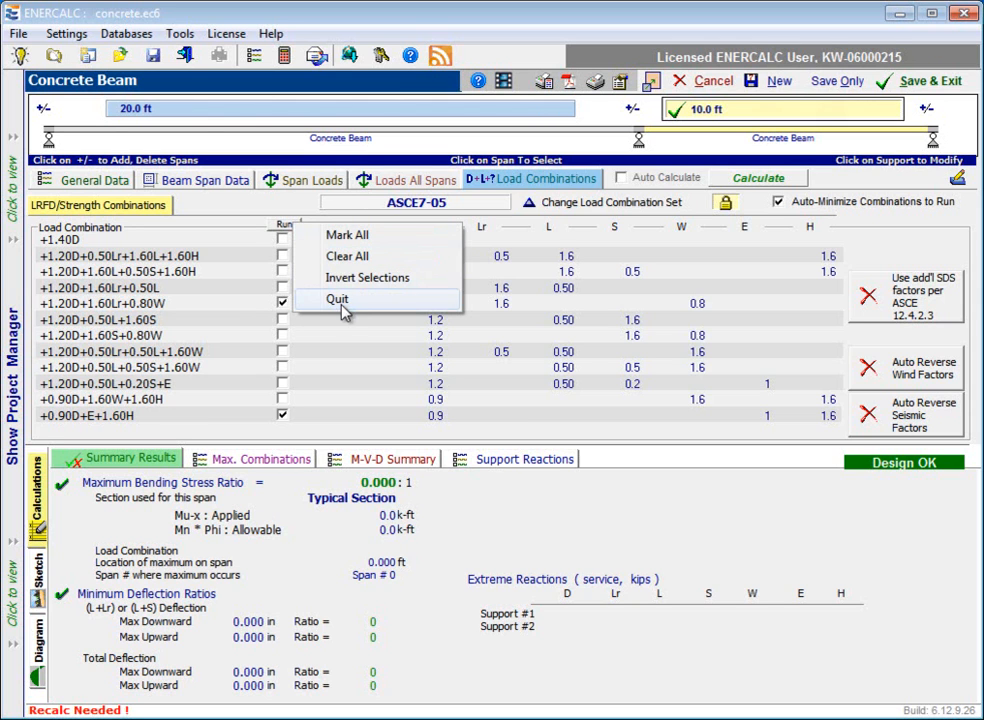
left_click(347, 236)
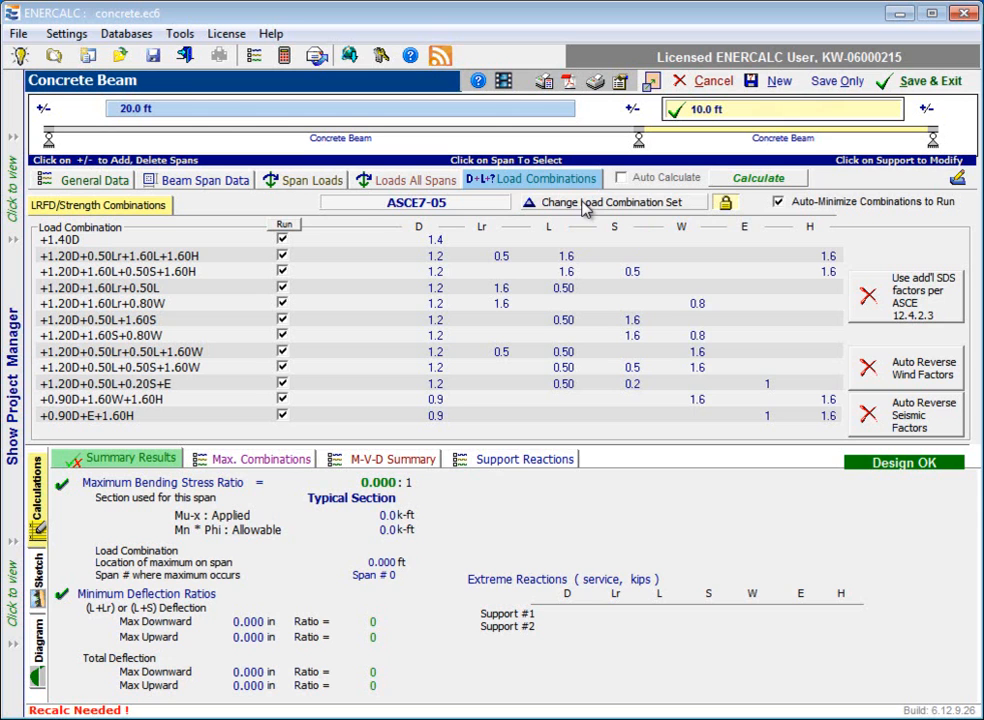
Change the load combination set to IBC 2009.
left_click(586, 204)
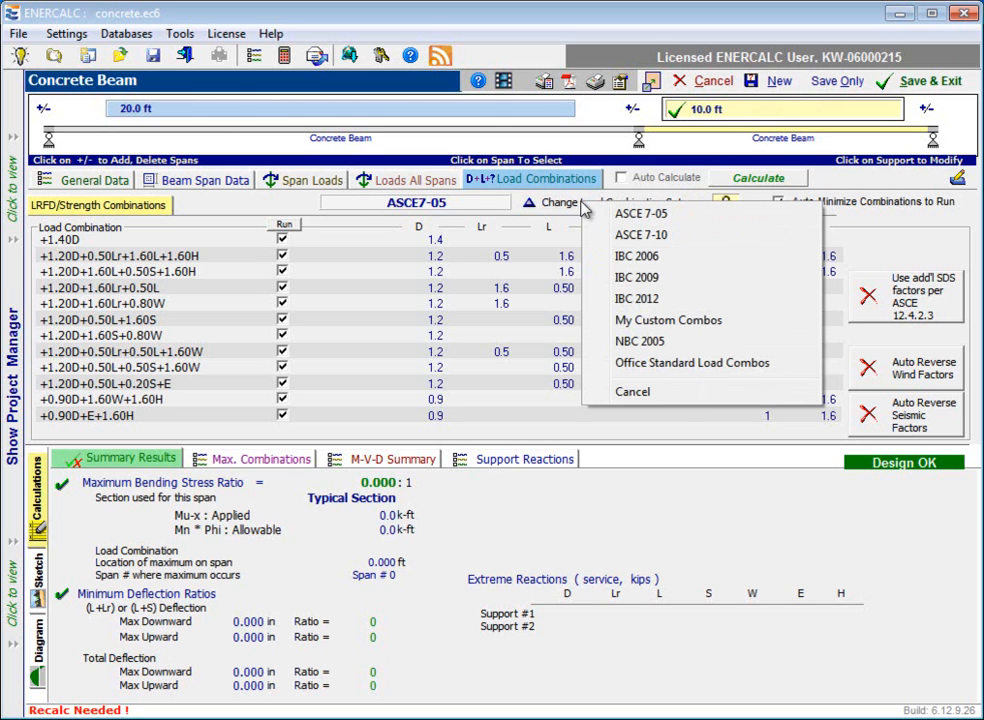
left_click(667, 285)
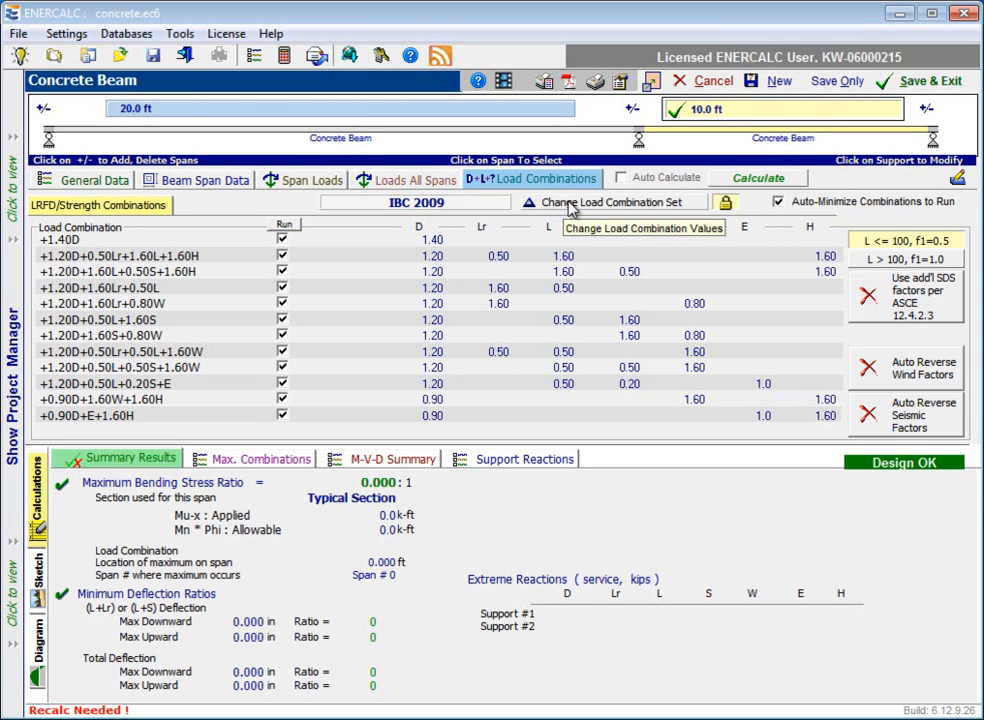
Unlock the combination factors, try an H factor of 1.0 in the +1.20D+1.60L+0.50S+1.60H combination, restore 1.60 and relock editing.
left_click(726, 204)
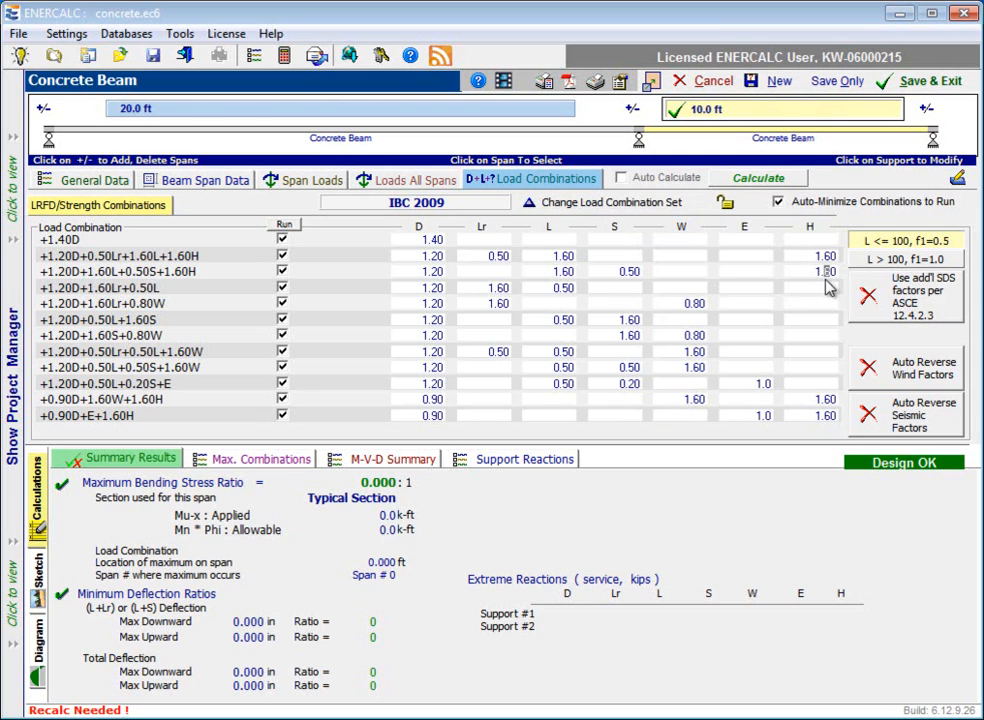
left_click(824, 287)
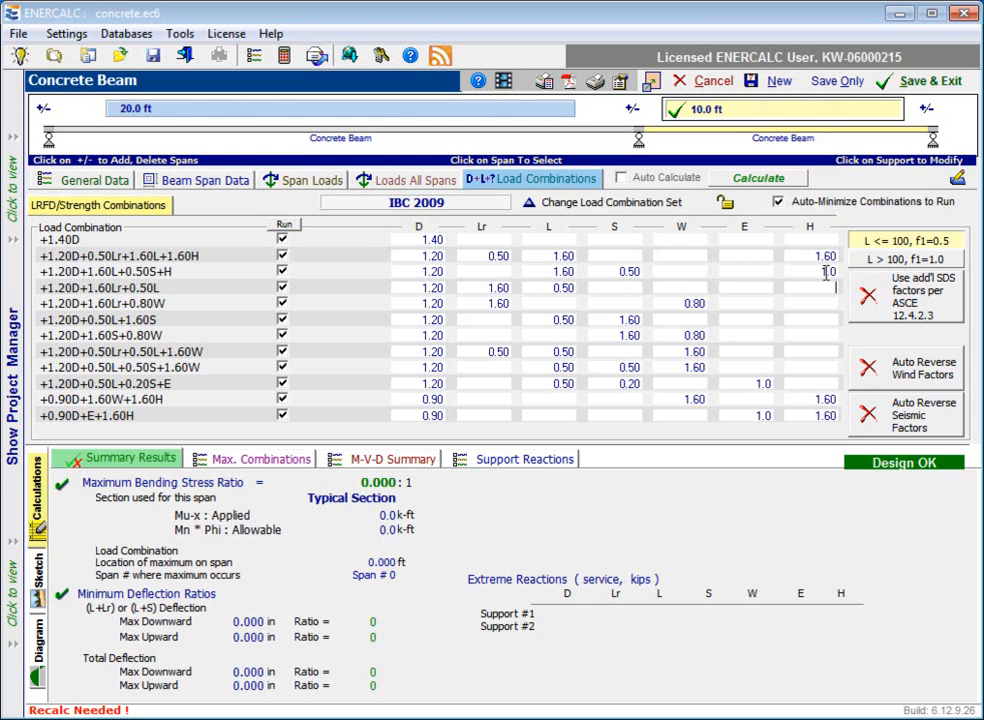
left_click_drag(830, 272, 841, 272)
type("6")
key("Return")
left_click(727, 204)
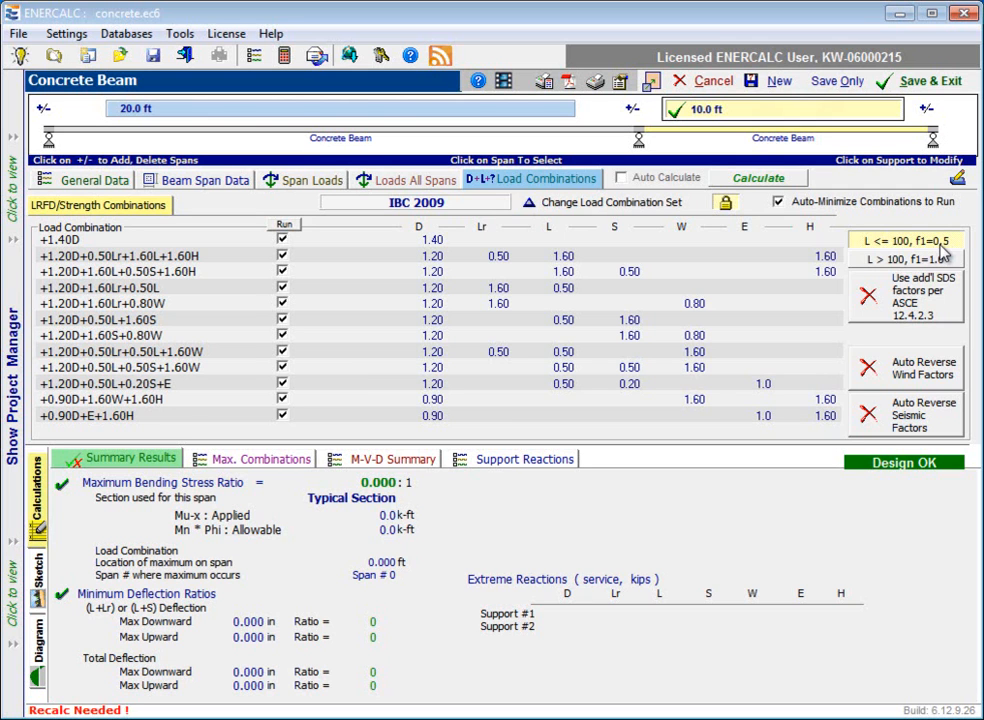
Try the f1=1.0 live load factor for L > 100 twice, returning to f1=0.5 for L <= 100 each time.
left_click(922, 262)
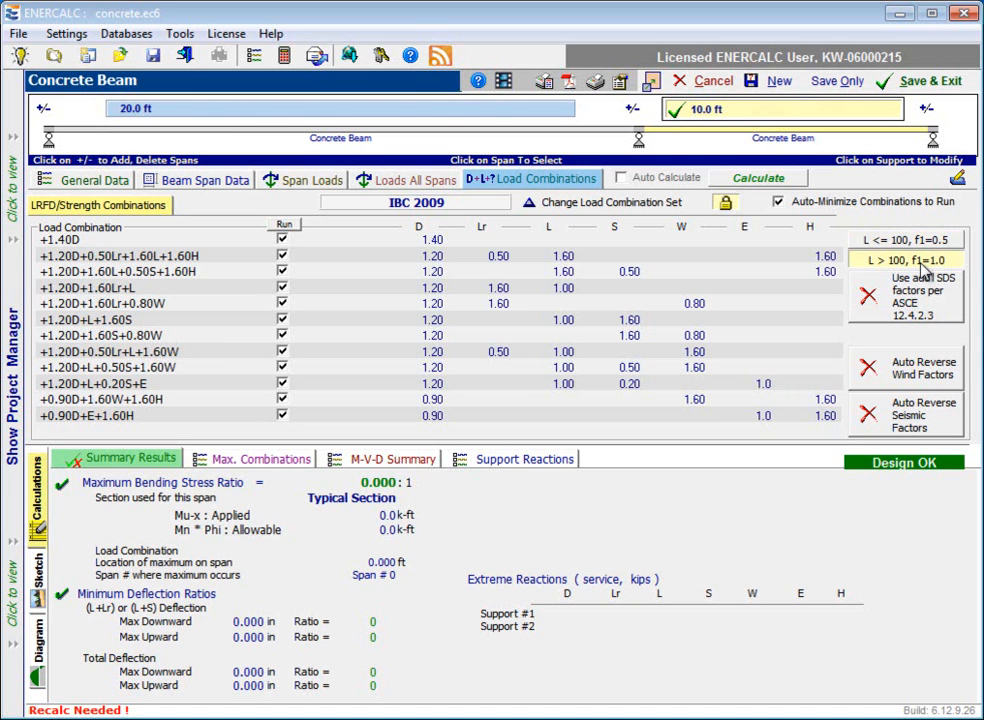
left_click(908, 241)
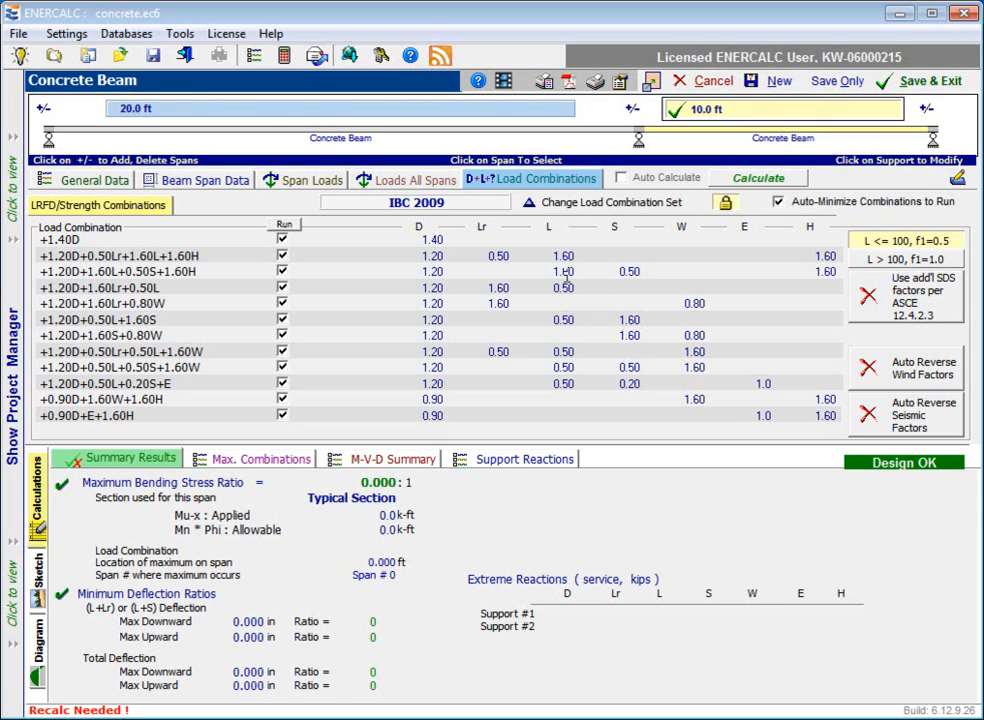
left_click(906, 260)
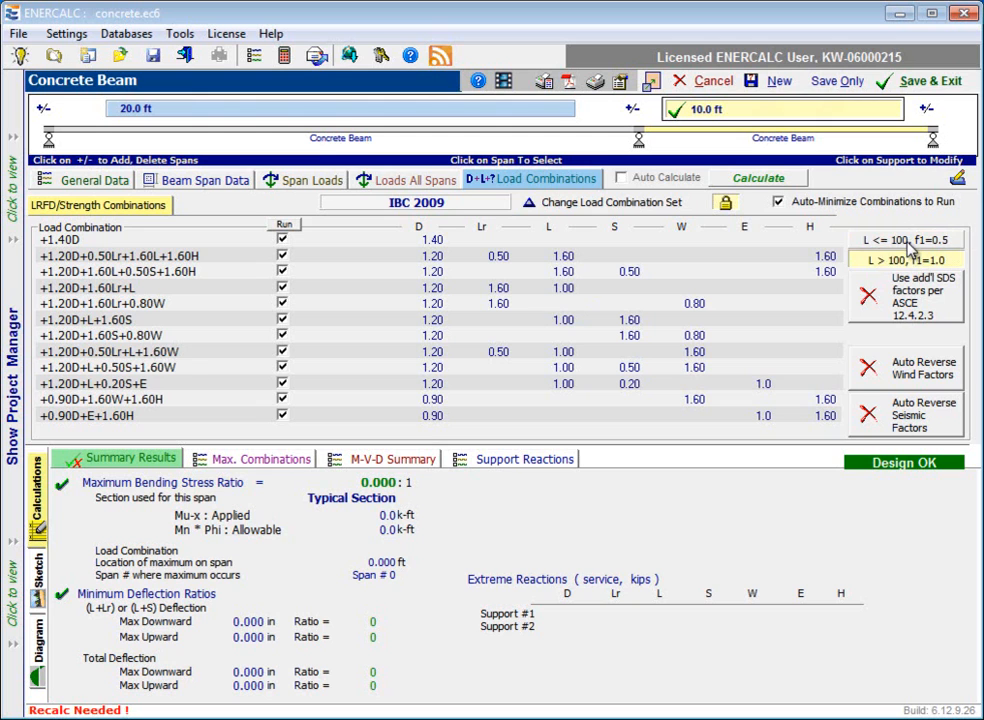
left_click(908, 243)
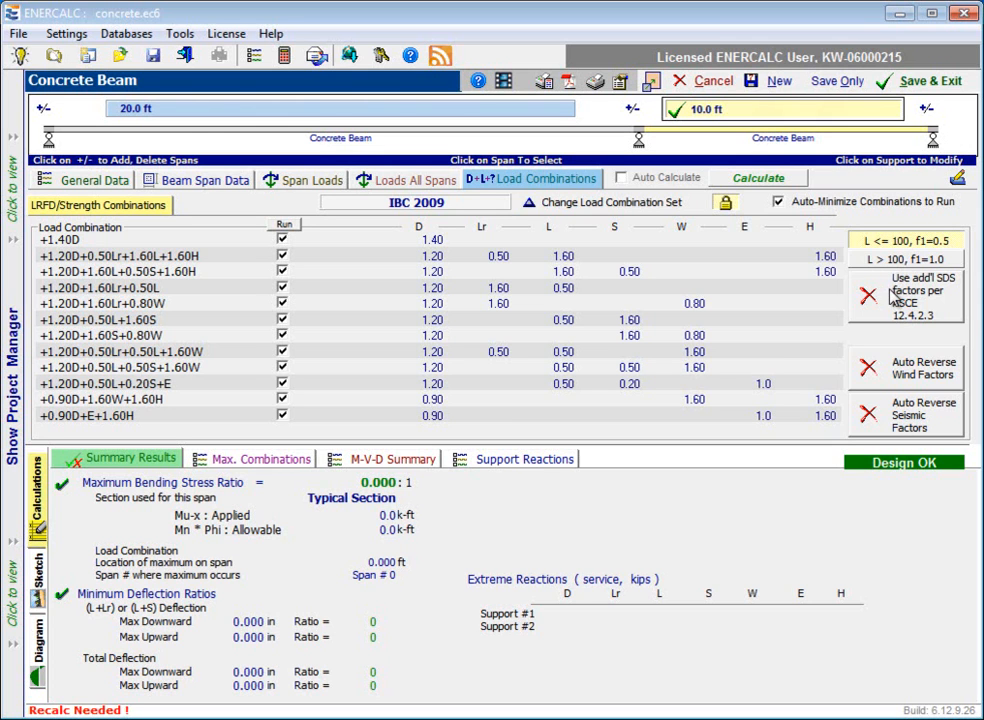
Try automatic reversal of the seismic factors and of the wind factors, turning each option off again.
left_click(876, 422)
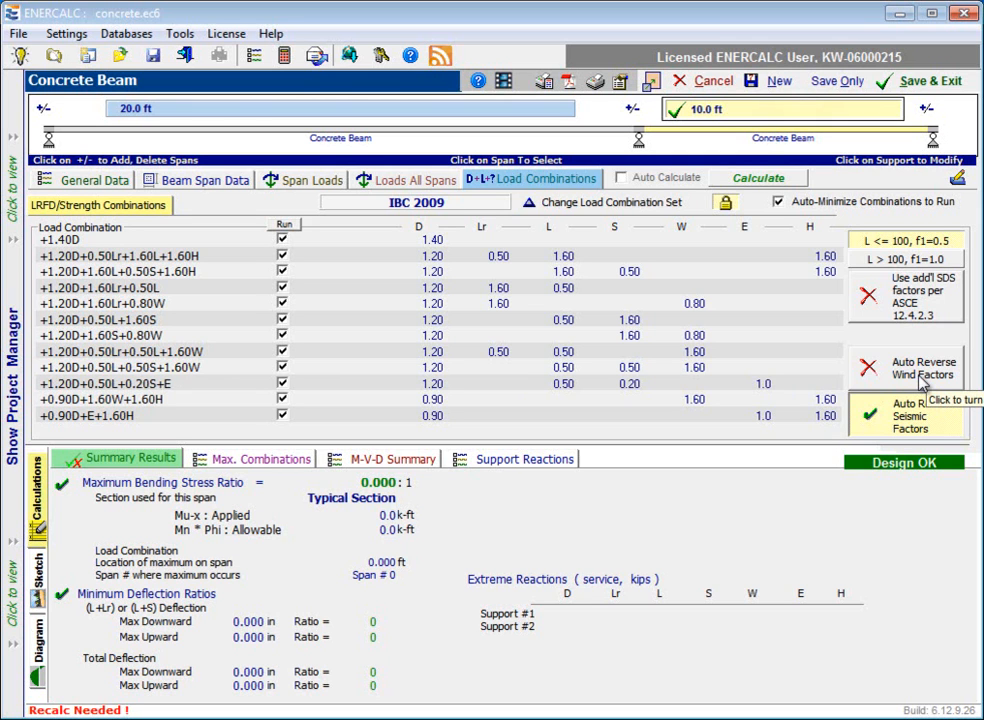
left_click(873, 407)
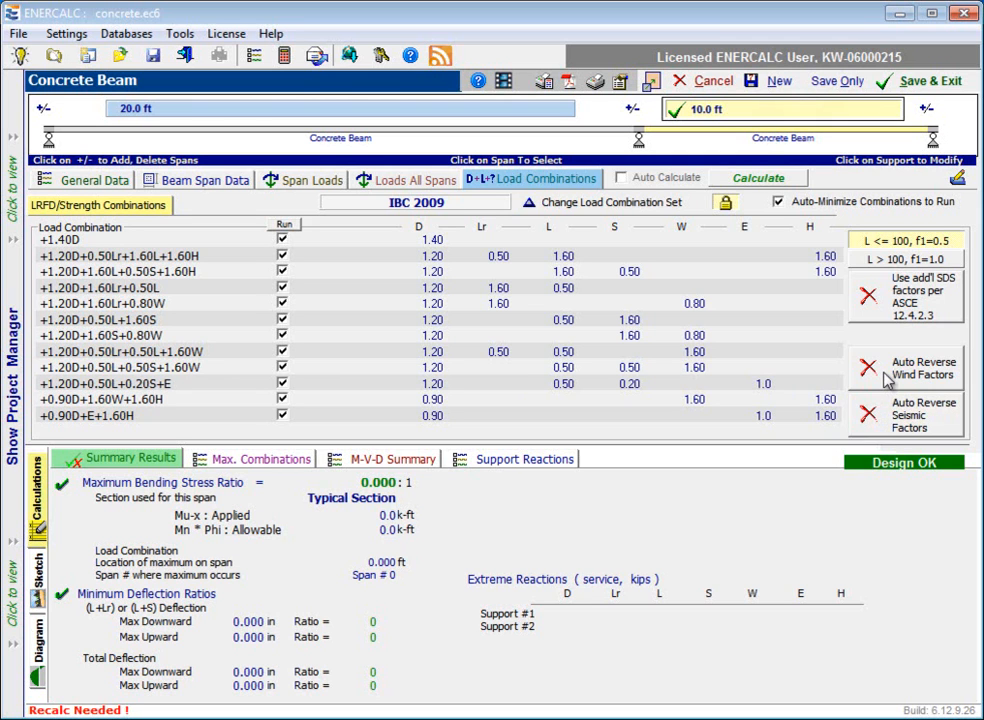
left_click(885, 375)
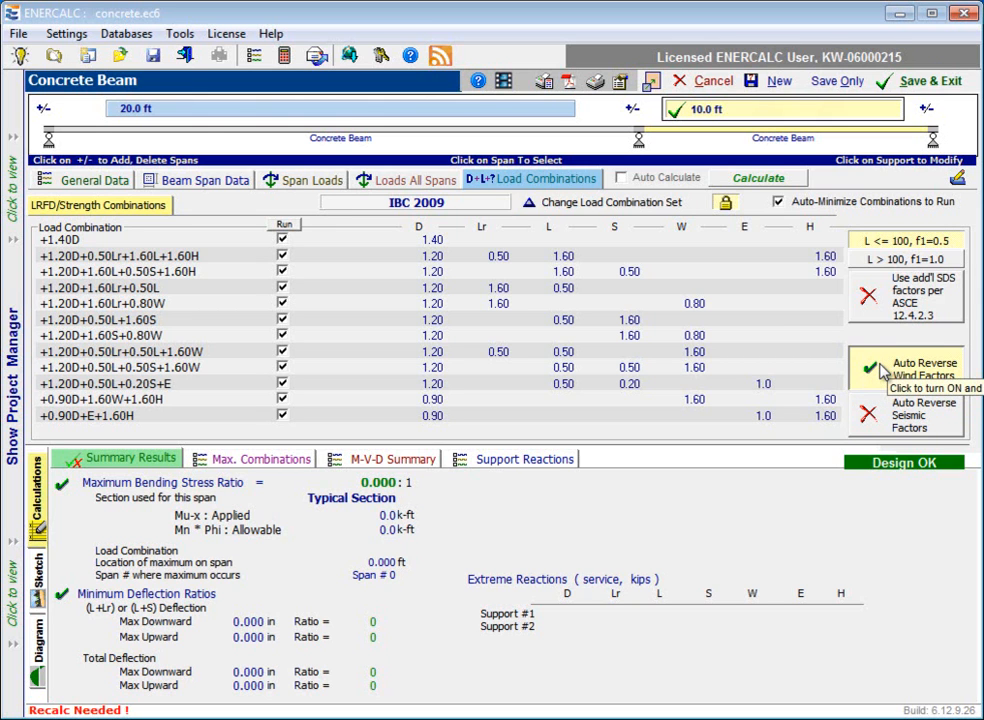
left_click(882, 370)
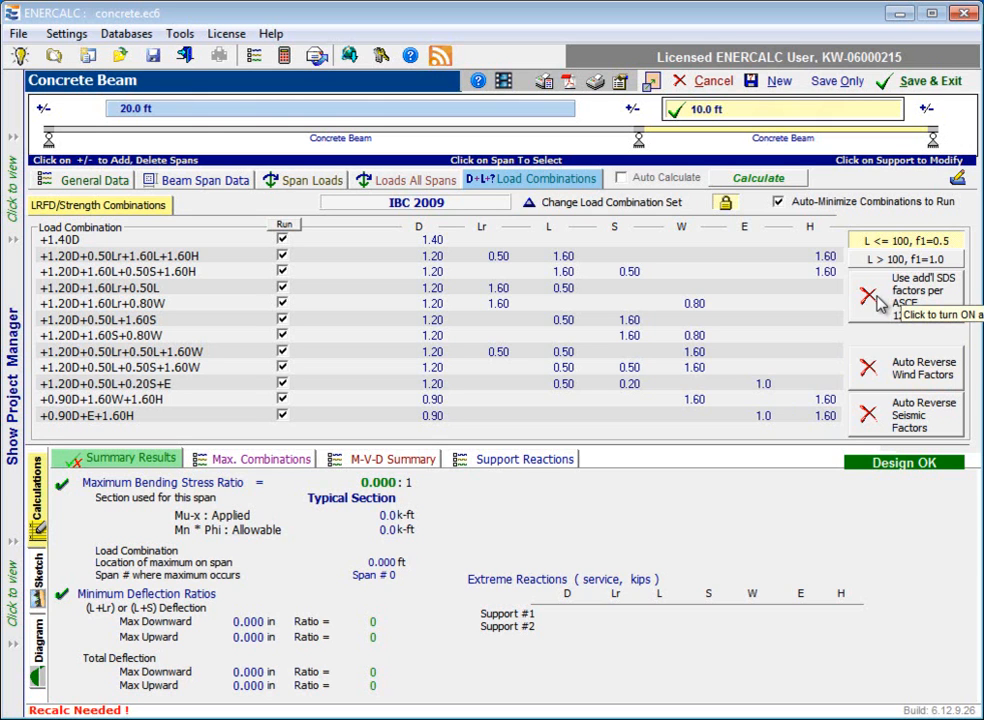
Try the additional SDS factors per ASCE 12.4.2.3 with an SDS of 0.2, and turn the option off again.
left_click(880, 298)
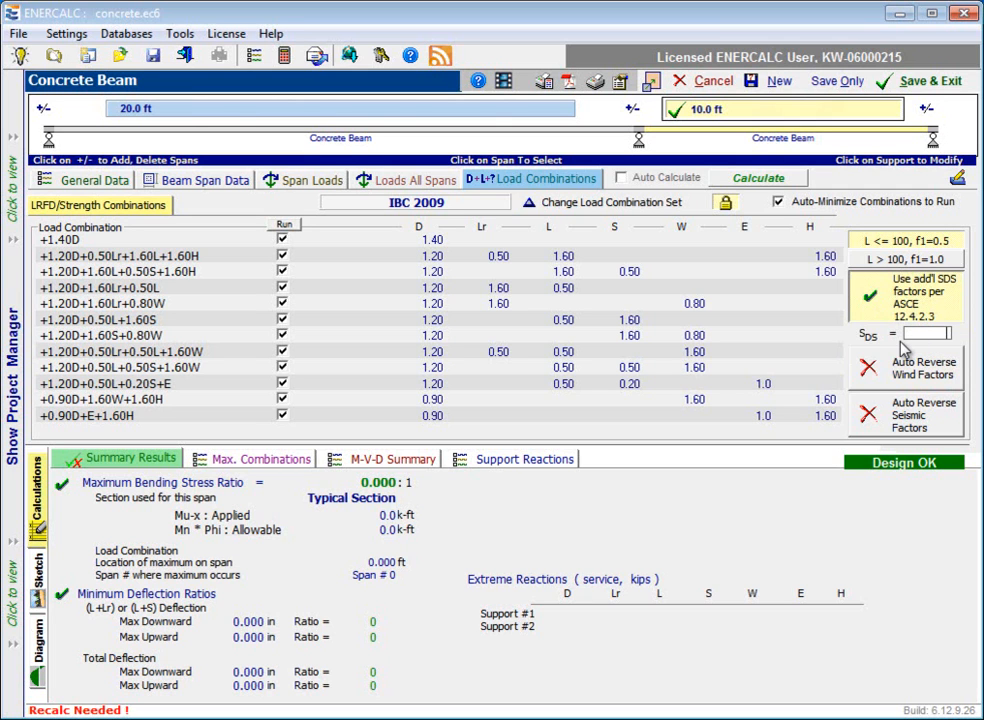
type("0.2")
key("Tab")
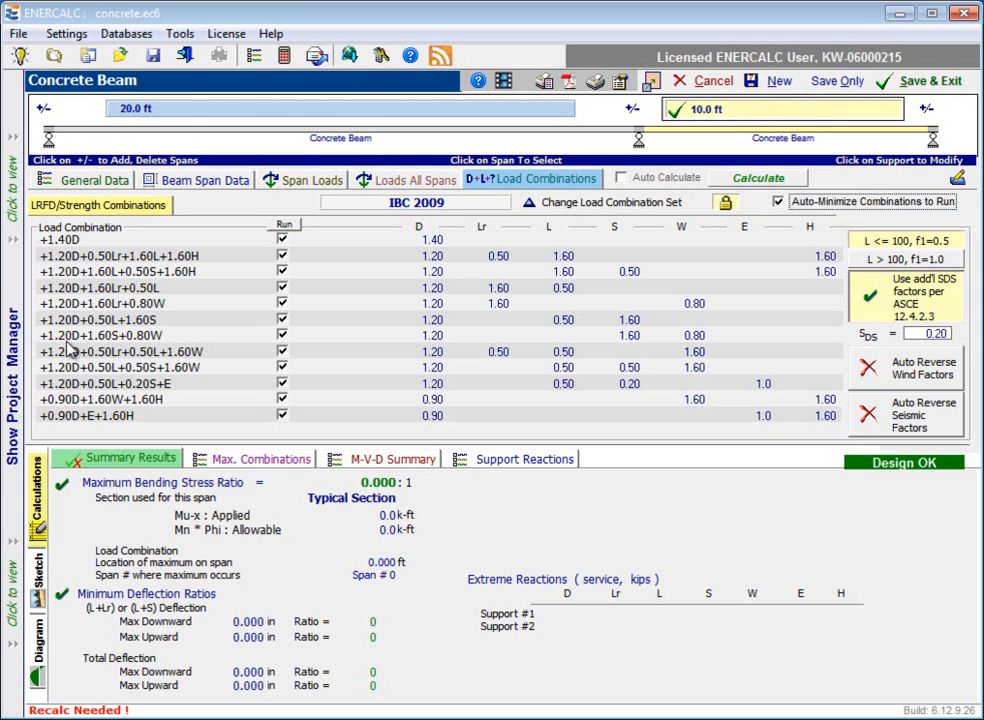
left_click(880, 311)
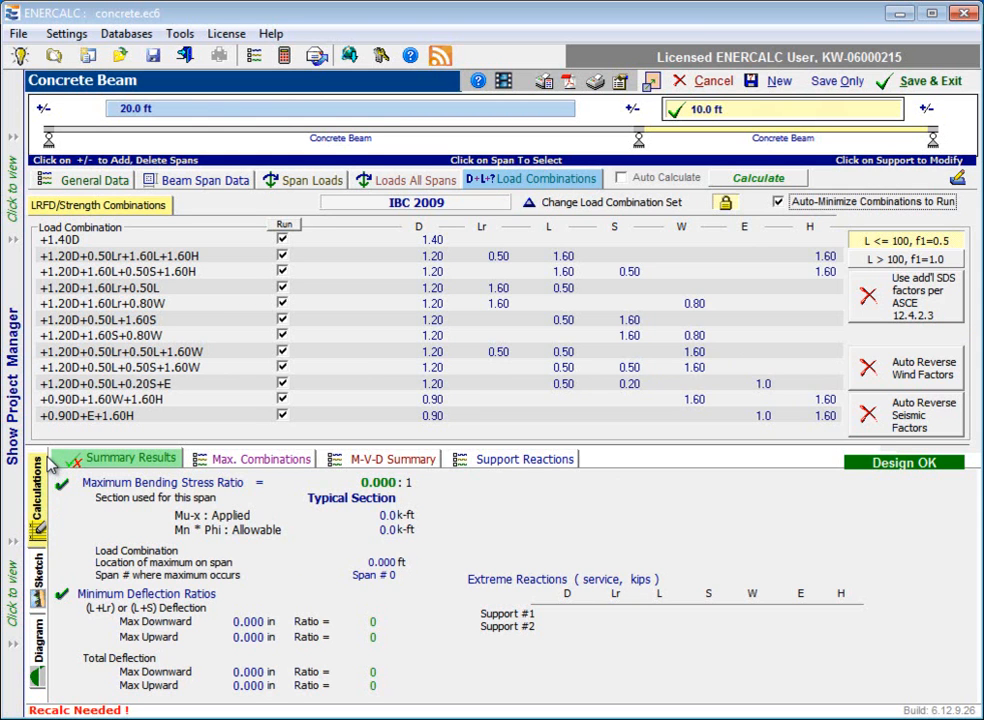
Calculate the beam to fill the summary results and turn on automatic calculation.
left_click(128, 460)
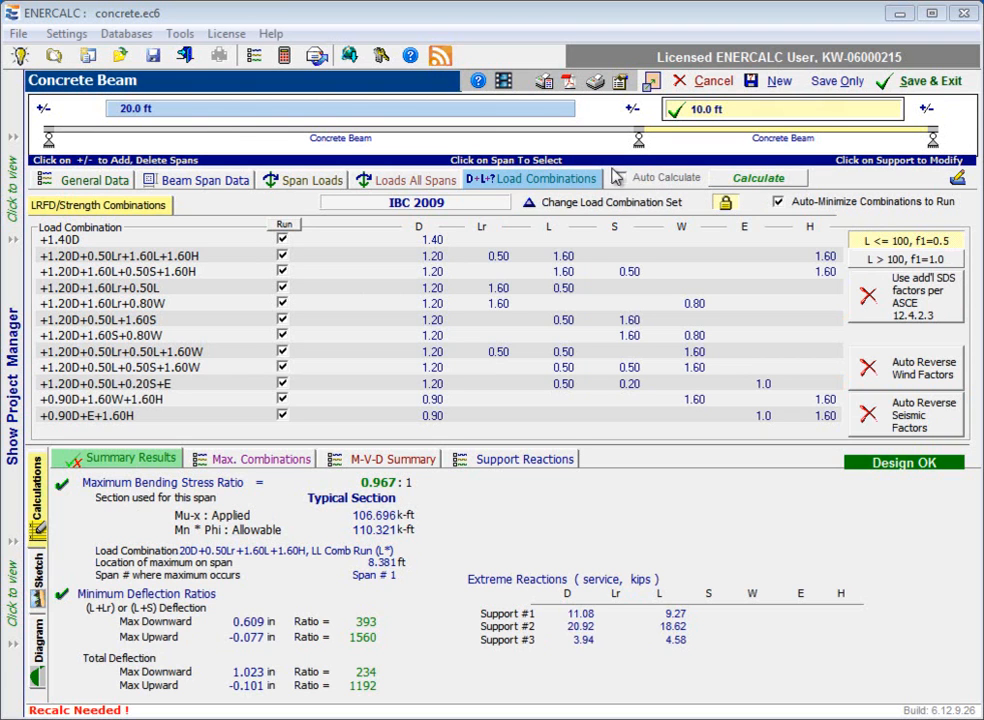
left_click(766, 185)
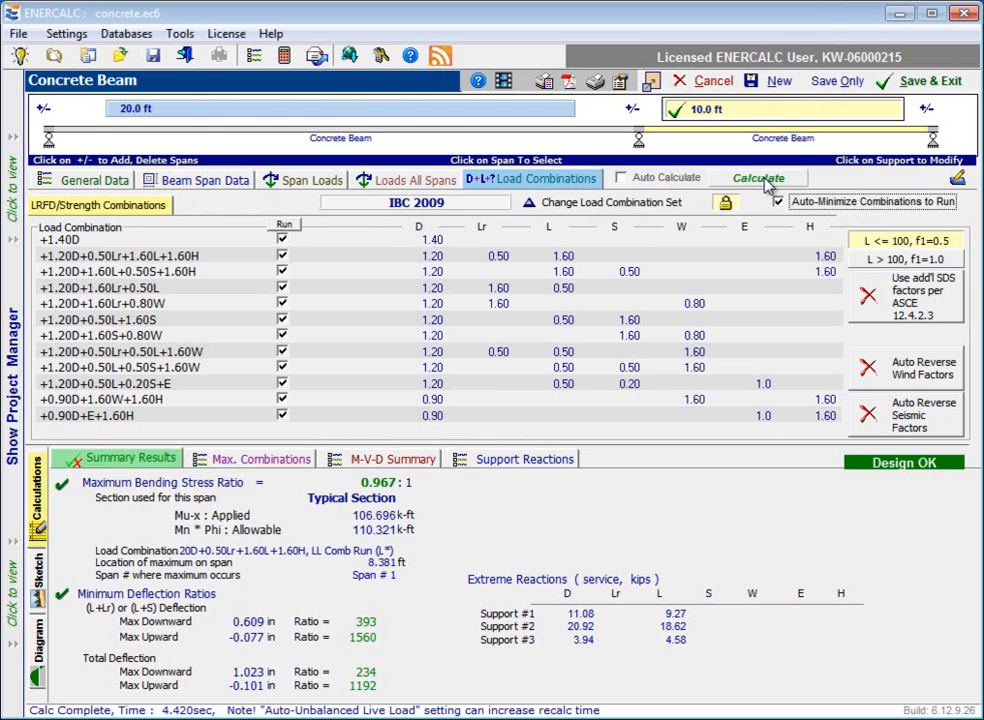
left_click(622, 178)
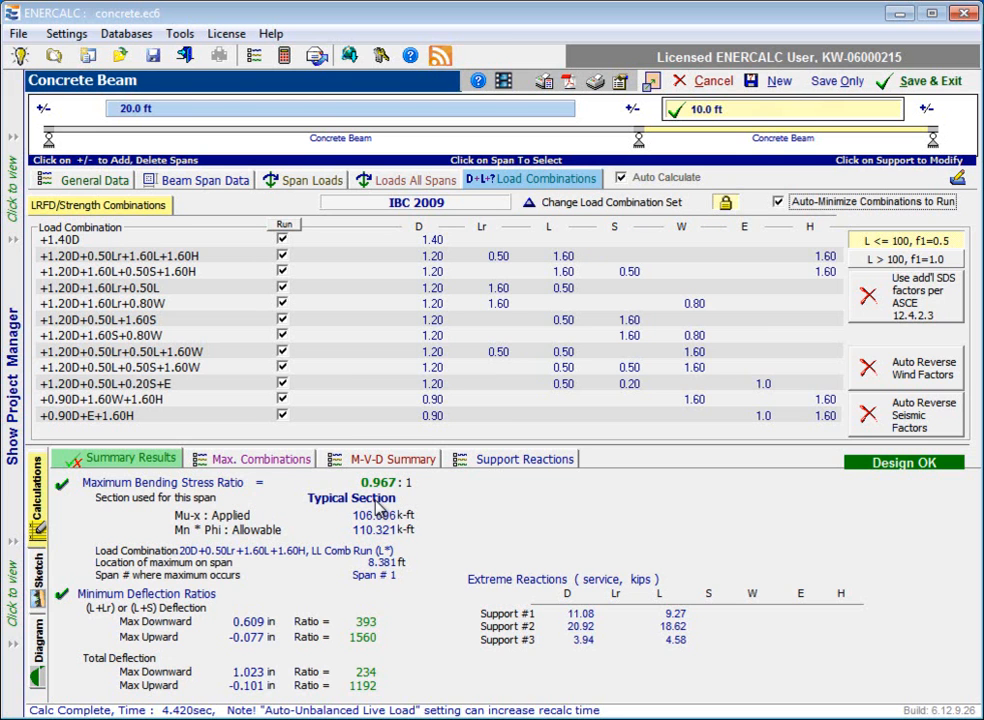
Review the beam span data and the general data alongside the summary results.
left_click(212, 183)
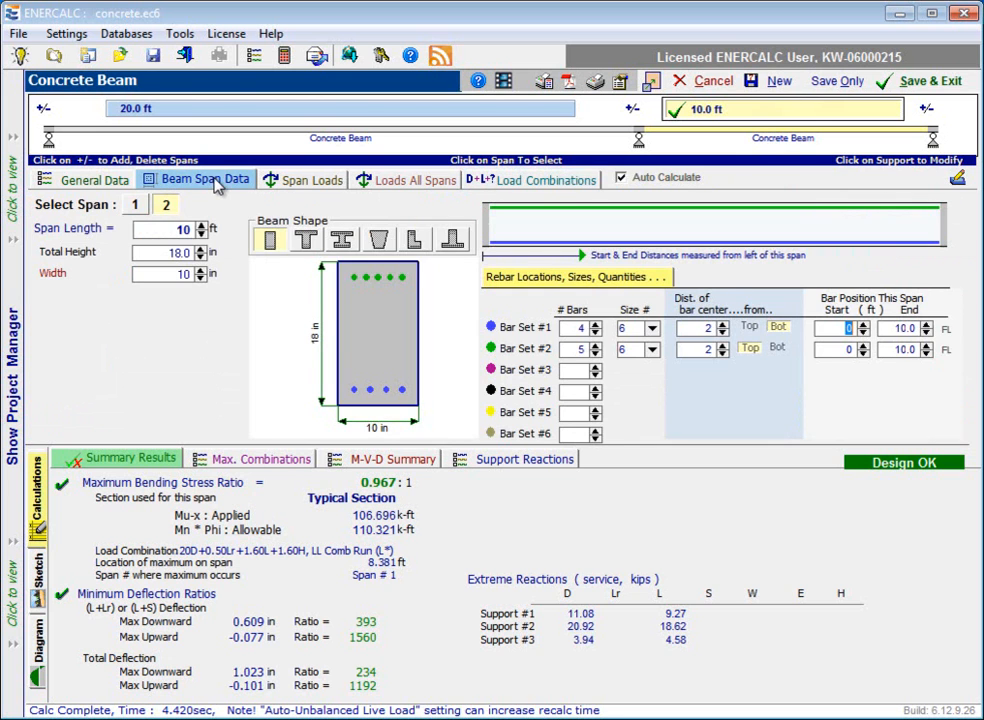
left_click(110, 190)
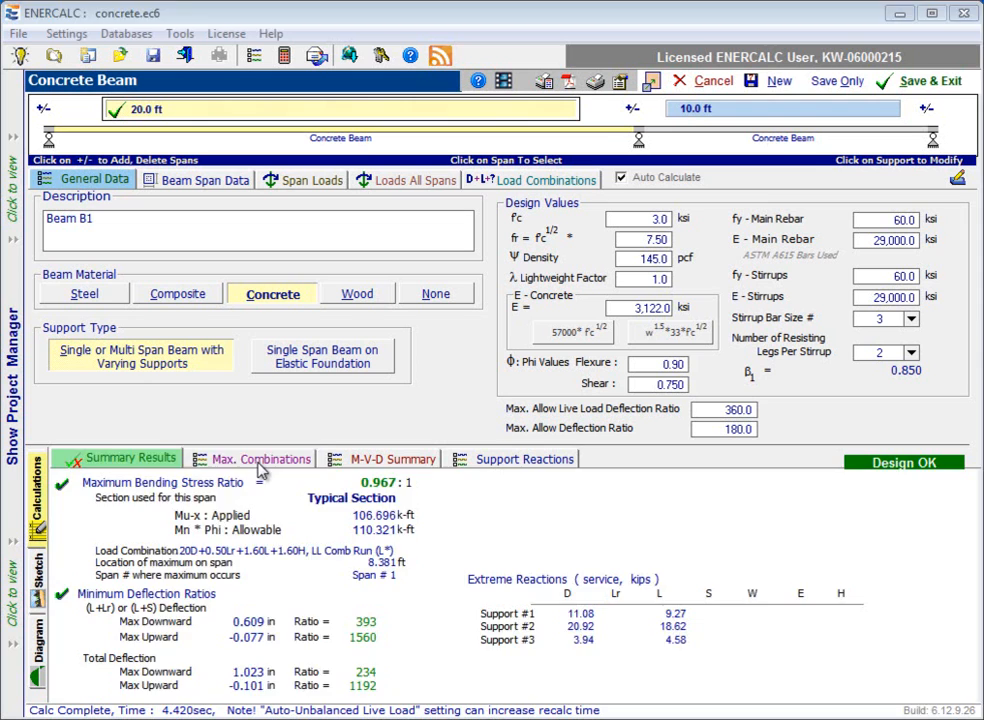
Show the maximum combinations results and collapse the bending envelope, +1.40D and the first two +1.20D+0.50Lr+1.60L+1.60H groups.
left_click(262, 462)
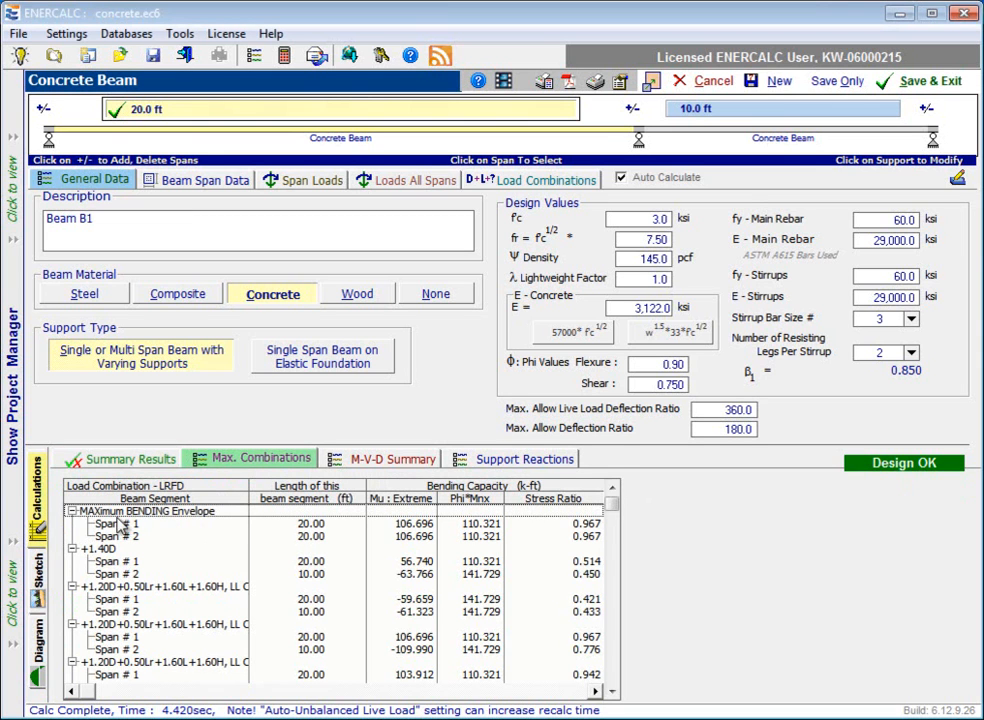
left_click(72, 512)
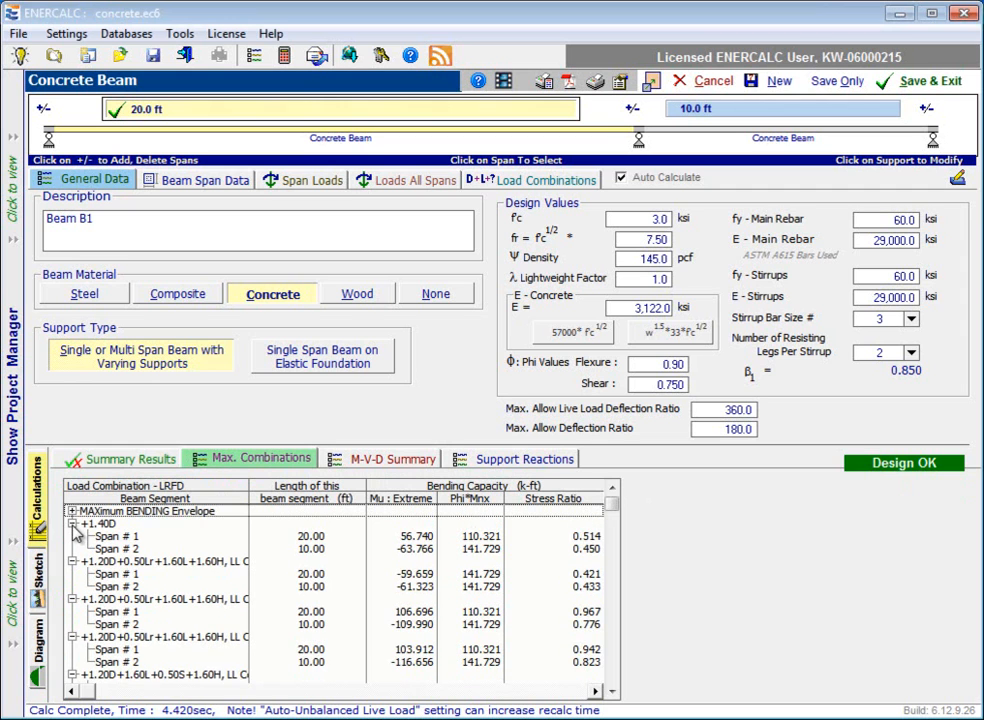
left_click(72, 524)
left_click(72, 537)
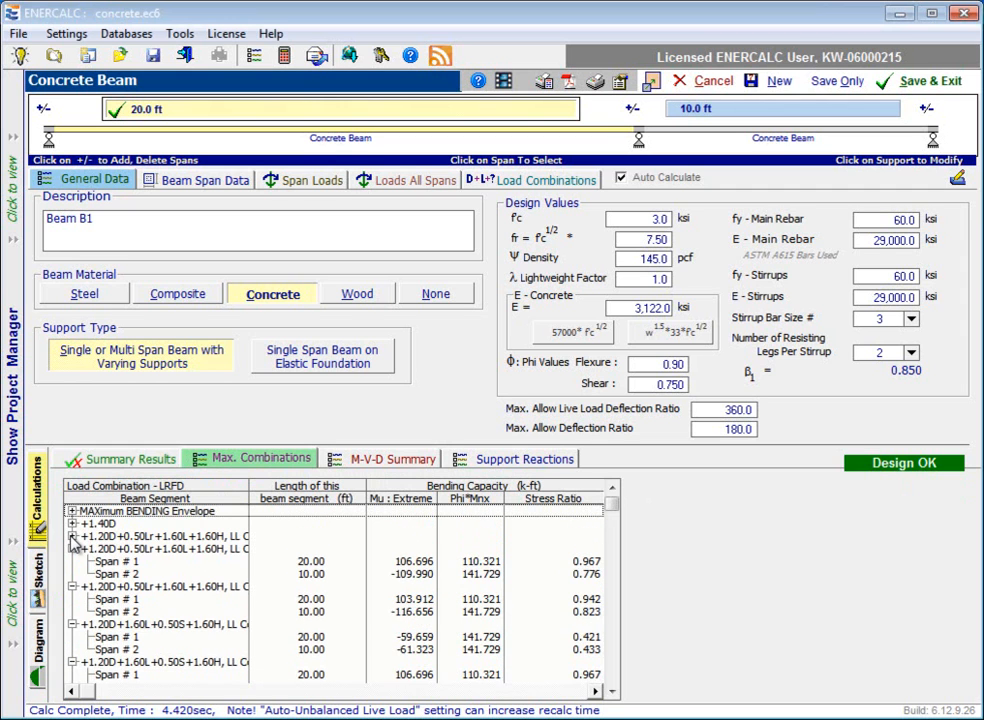
left_click(72, 549)
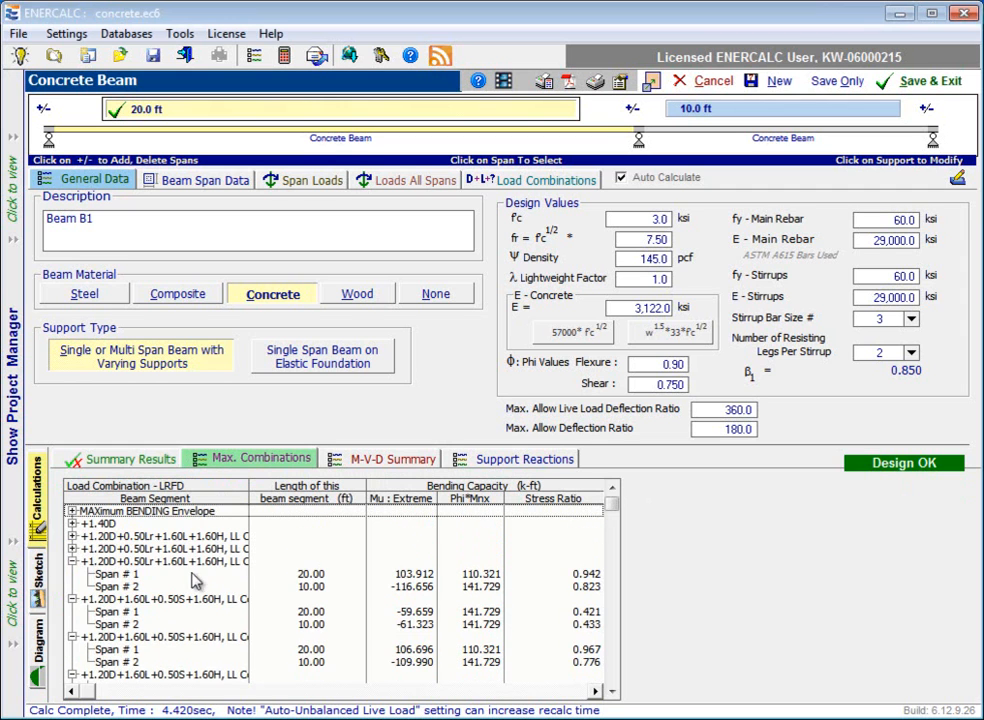
Widen the load combination column to read the full names, narrow it again, and select Span # 1 under the first +1.20D+0.50Lr+1.60L+1.60H combination.
left_click_drag(245, 497, 275, 497)
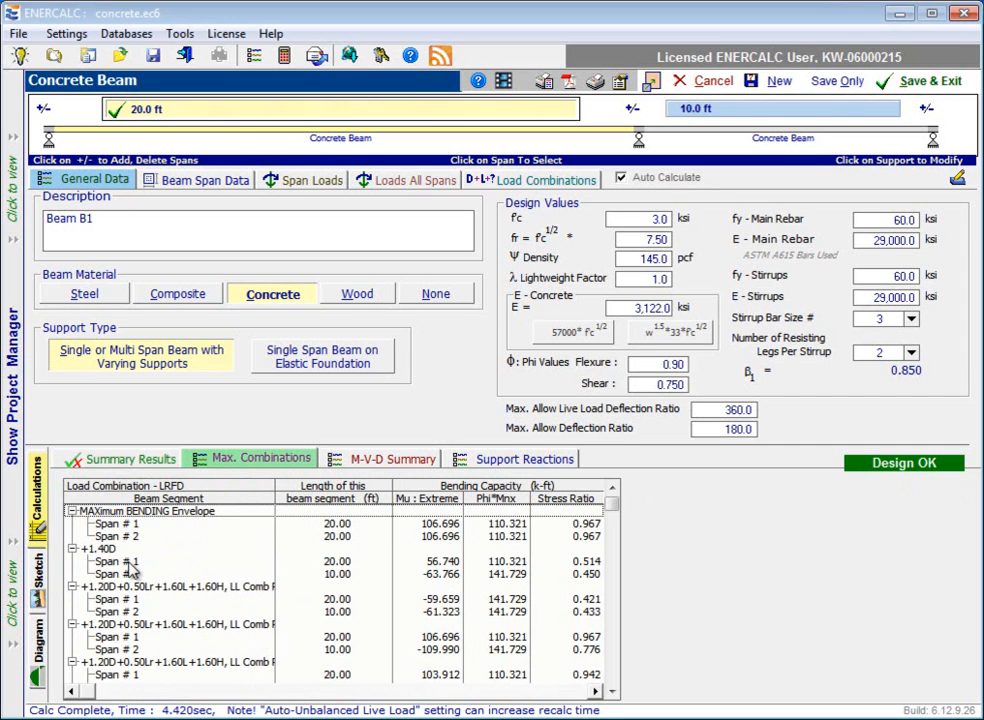
left_click_drag(275, 497, 325, 497)
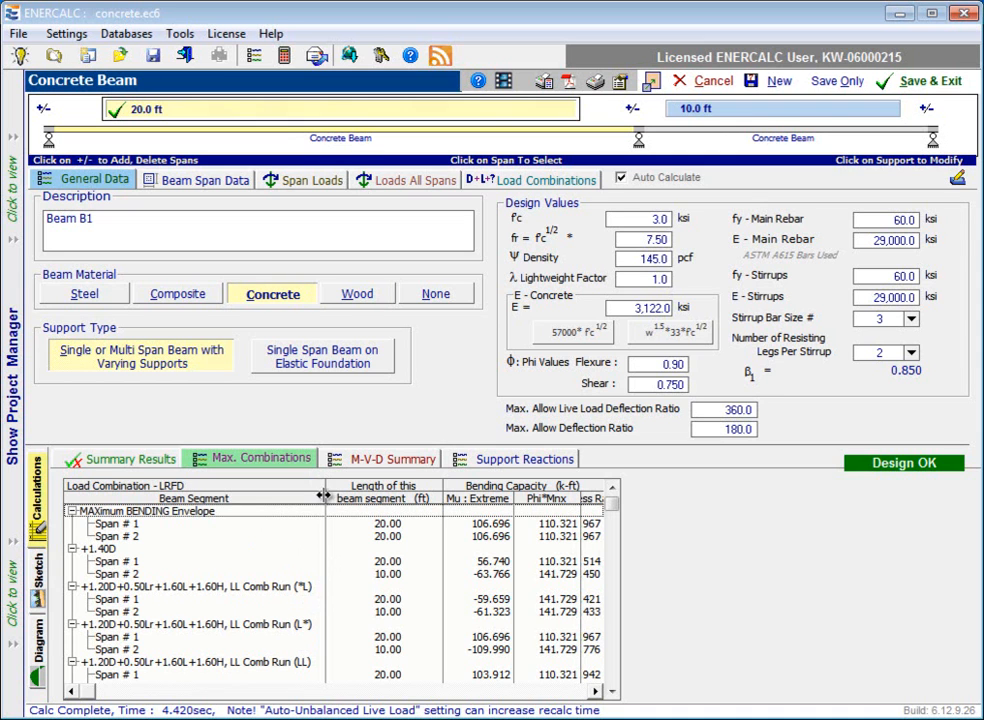
left_click_drag(326, 497, 249, 499)
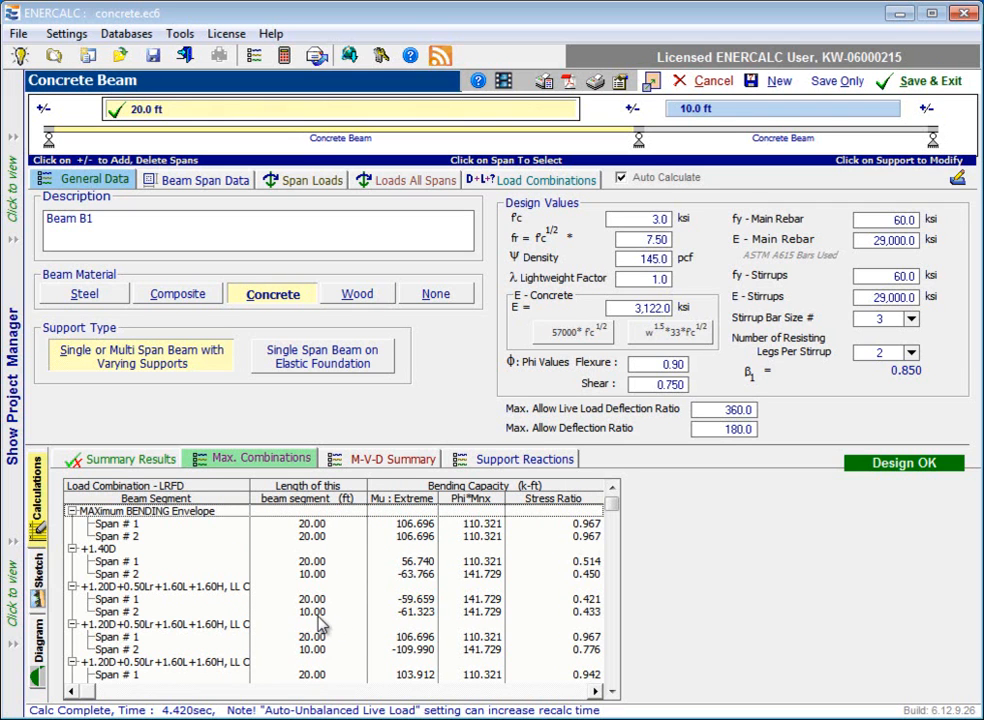
left_click(118, 600)
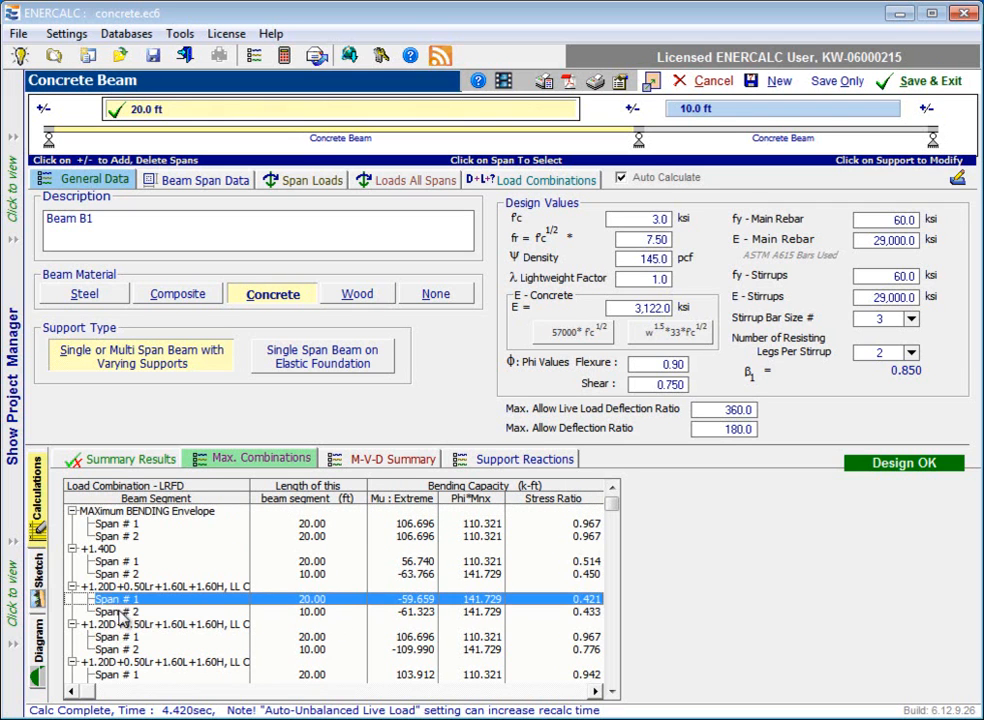
Select Span # 2 in the maximum combinations, and examine the second +1.20D+0.50Lr+1.60L+1.60H group in the M-V-D summary's LRFD/strength stress combinations.
left_click(119, 612)
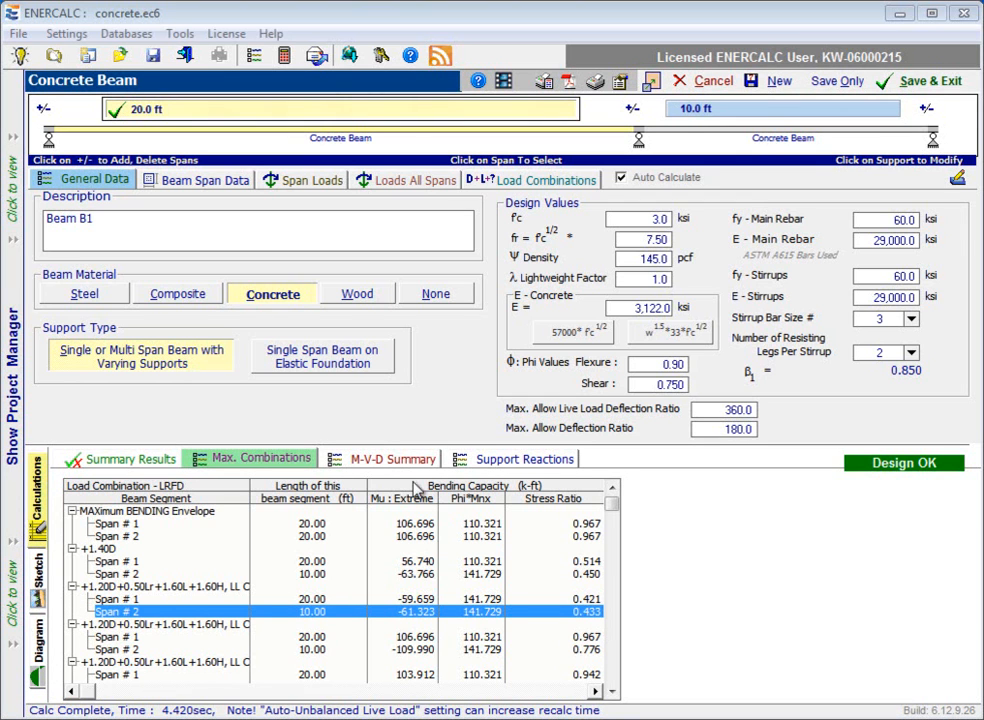
left_click(393, 460)
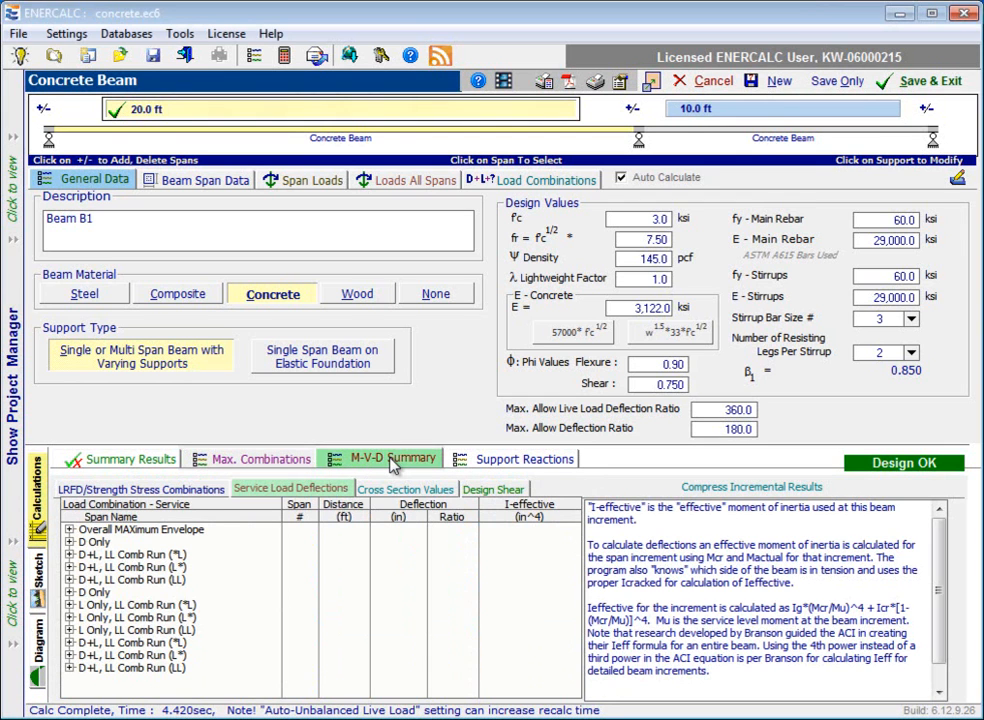
left_click(143, 492)
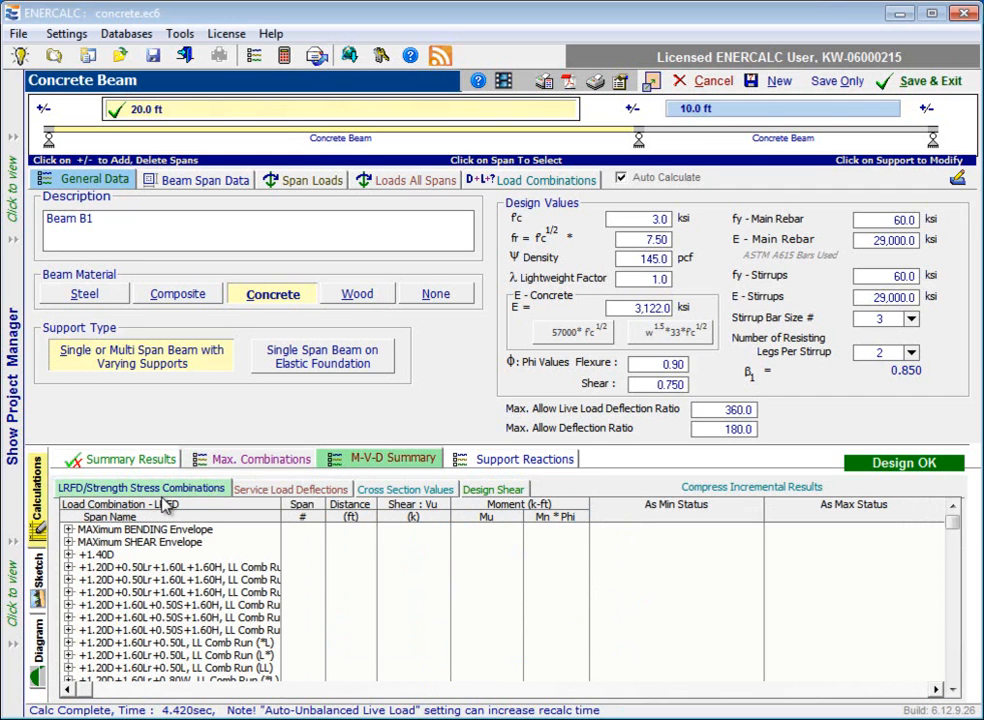
left_click(68, 579)
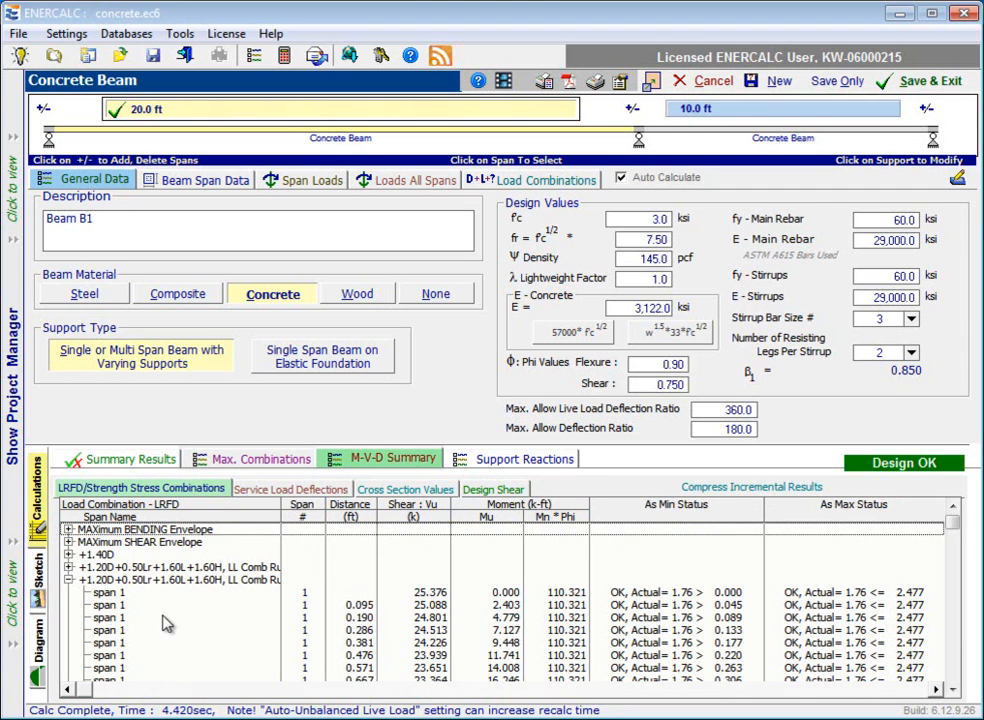
scroll(171, 646, "down", 6)
scroll(171, 646, "up", 6)
Examine the service load deflections and I-effective values along the beam for the first D+L, LL Comb Run (LL) combination.
left_click(290, 490)
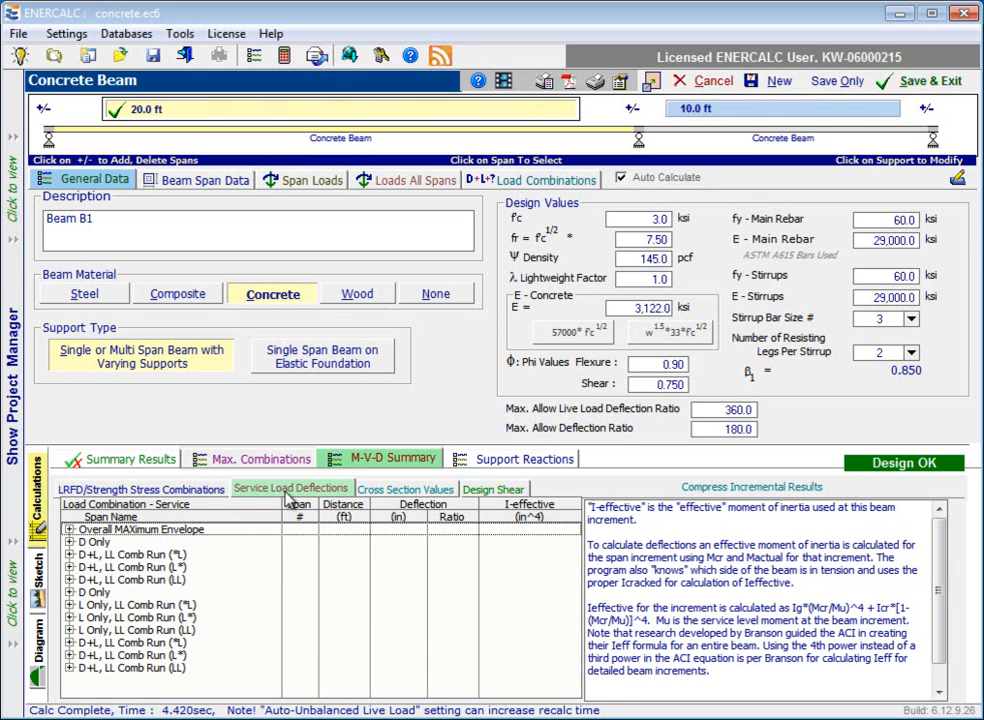
left_click(69, 580)
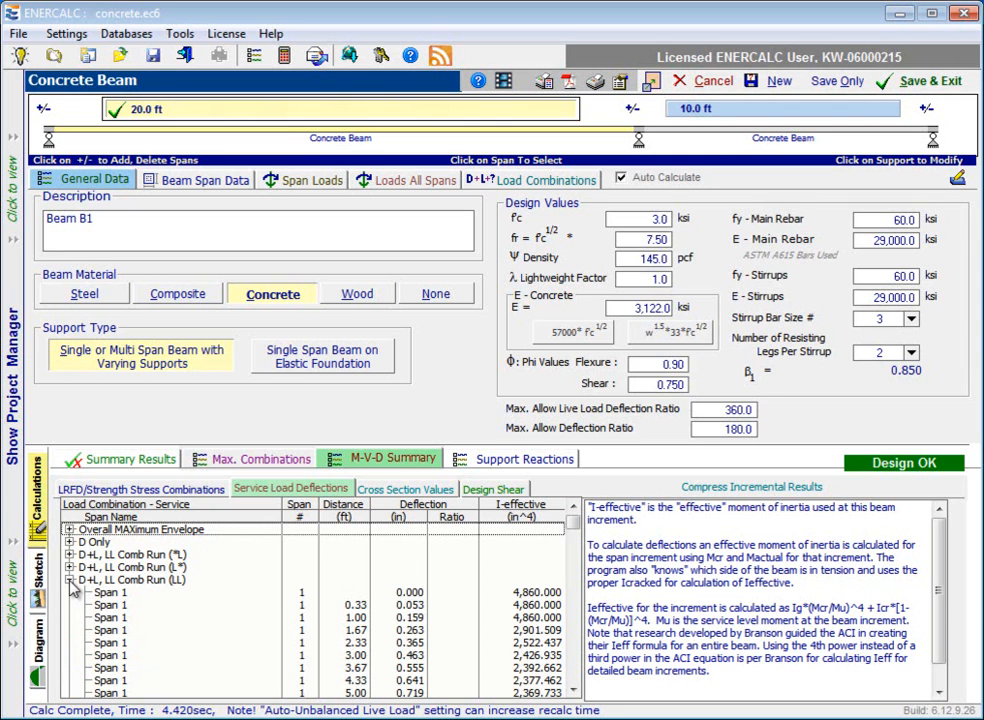
scroll(305, 616, "down", 1)
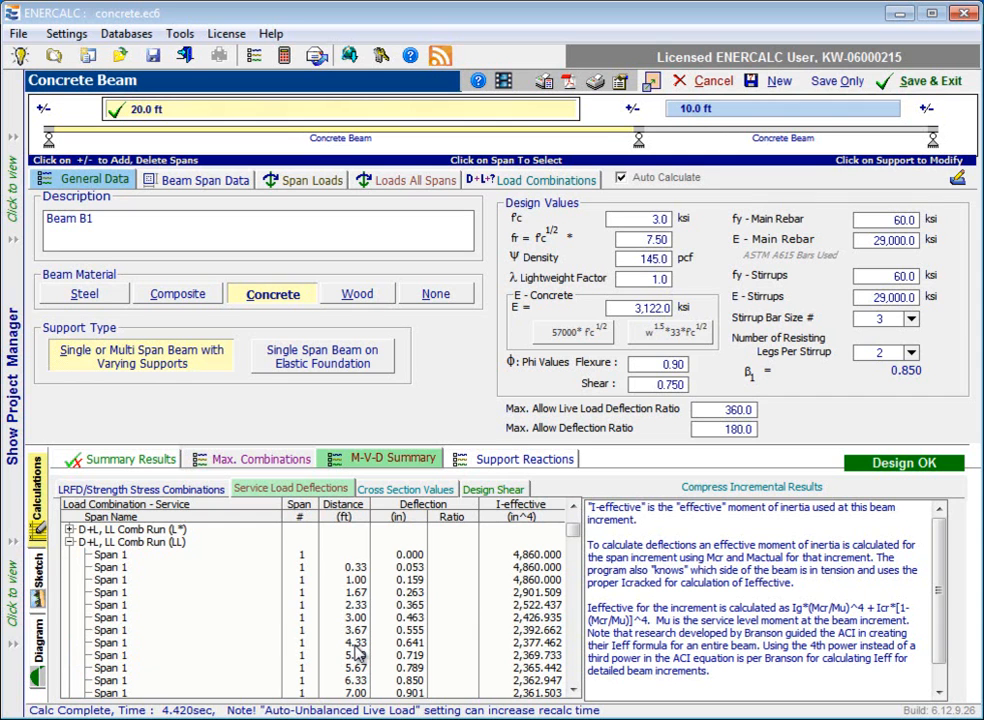
scroll(360, 650, "down", 3)
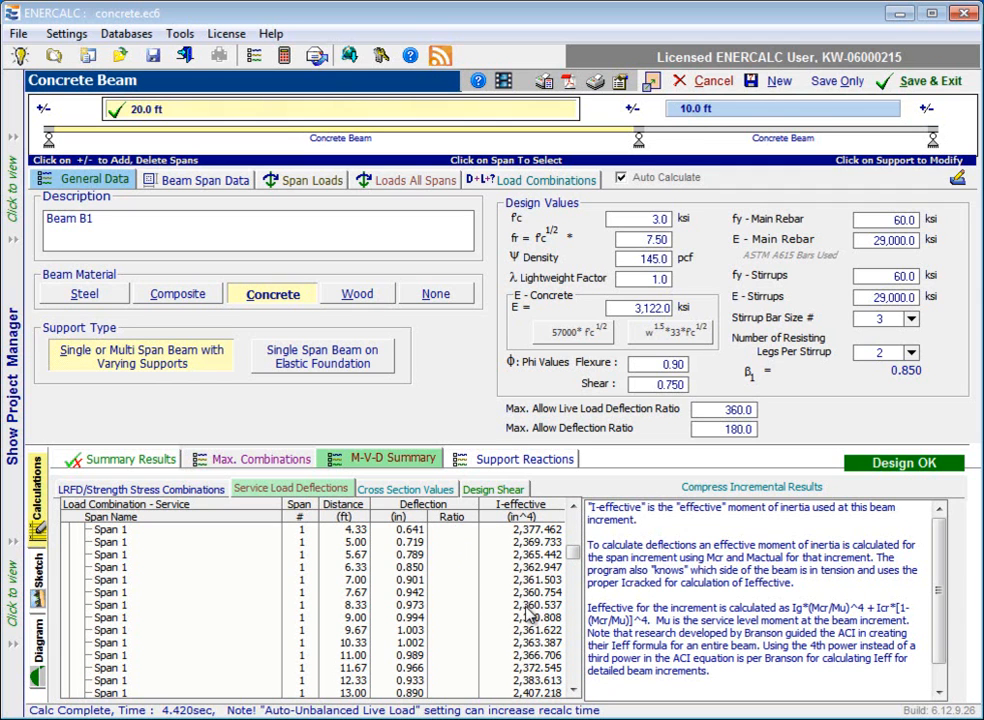
scroll(529, 618, "down", 3)
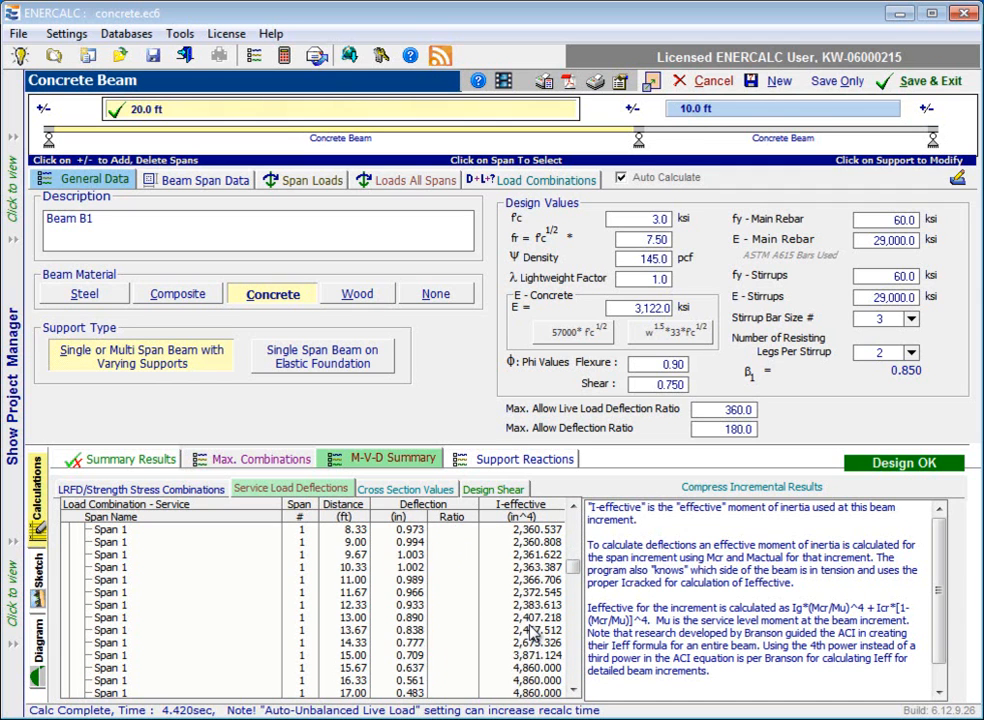
scroll(533, 634, "down", 1)
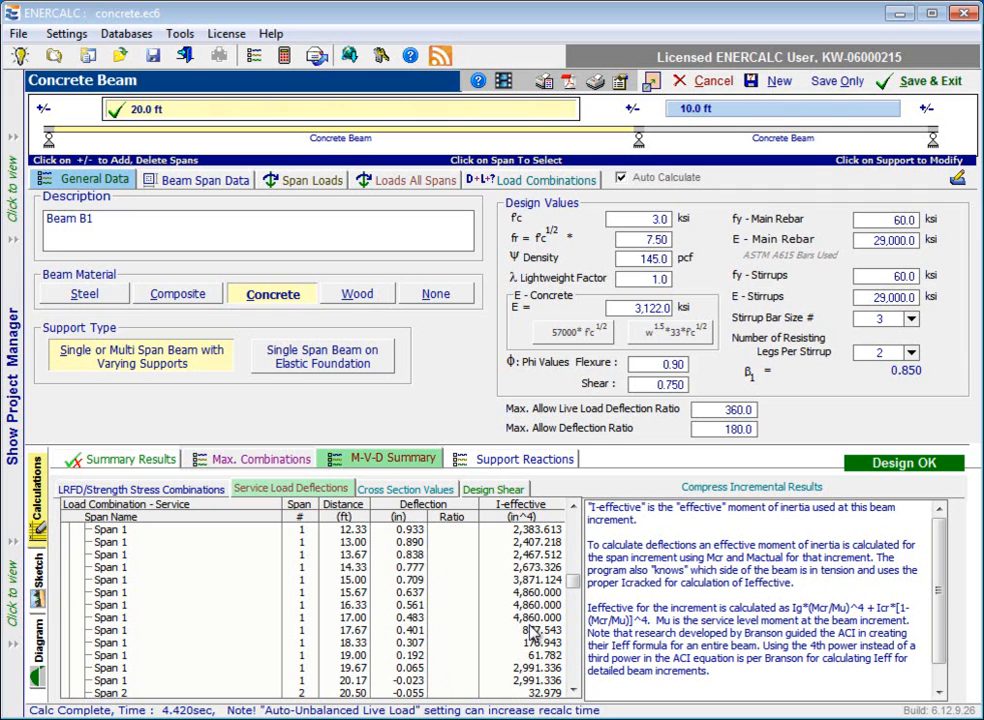
Review the cross section values and the design shear results, checking the 0.38 ft row through to the suggested stirrup spacing.
left_click(410, 490)
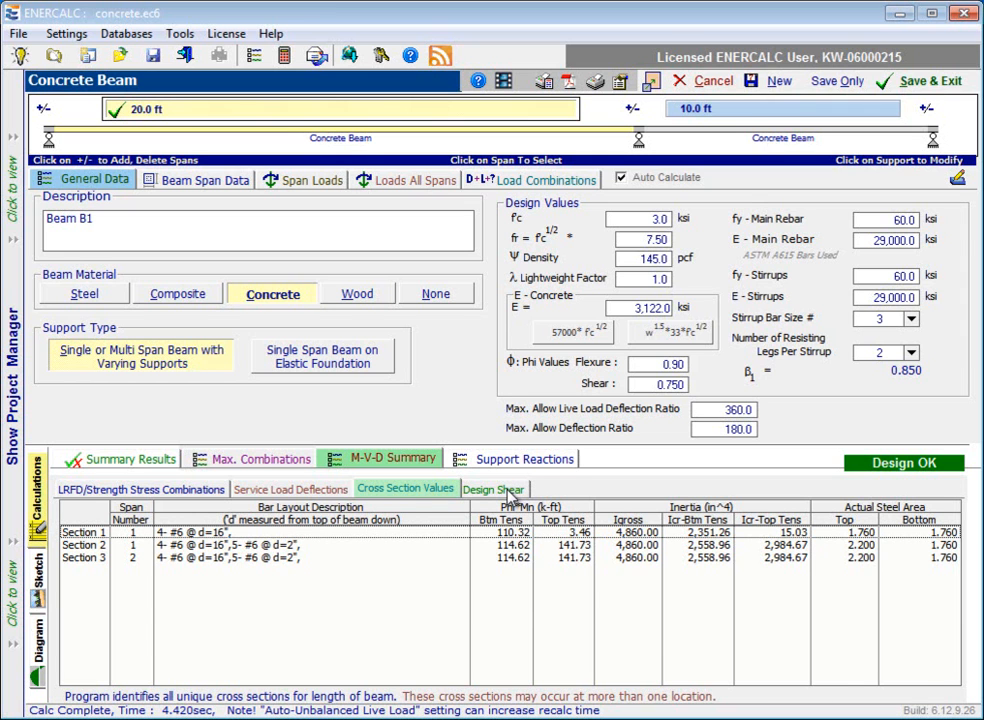
left_click(493, 489)
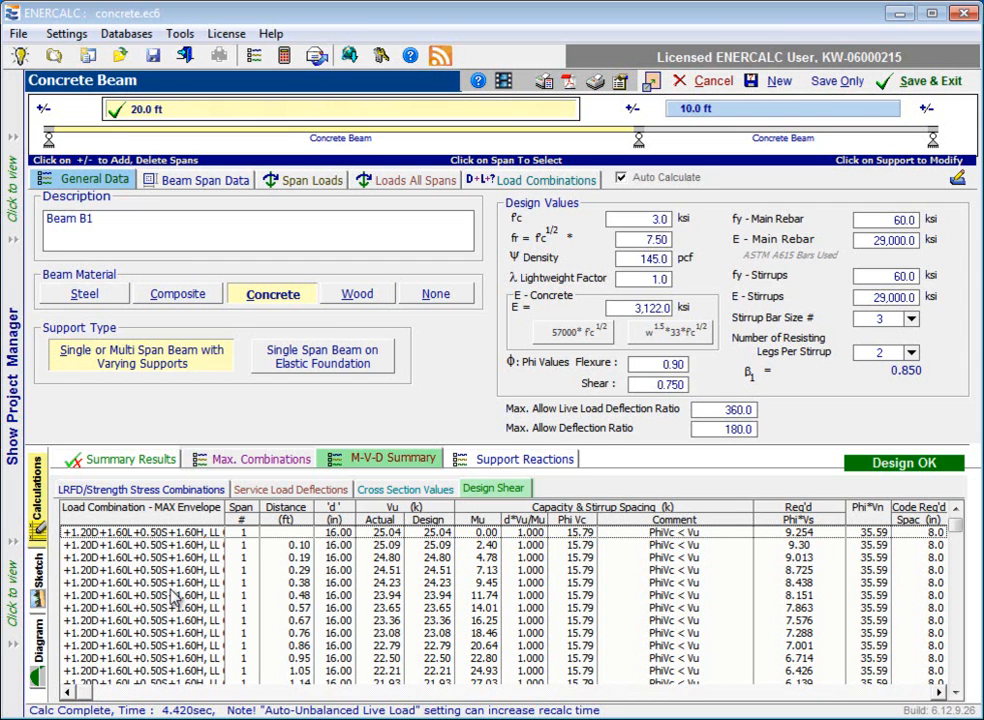
left_click(300, 588)
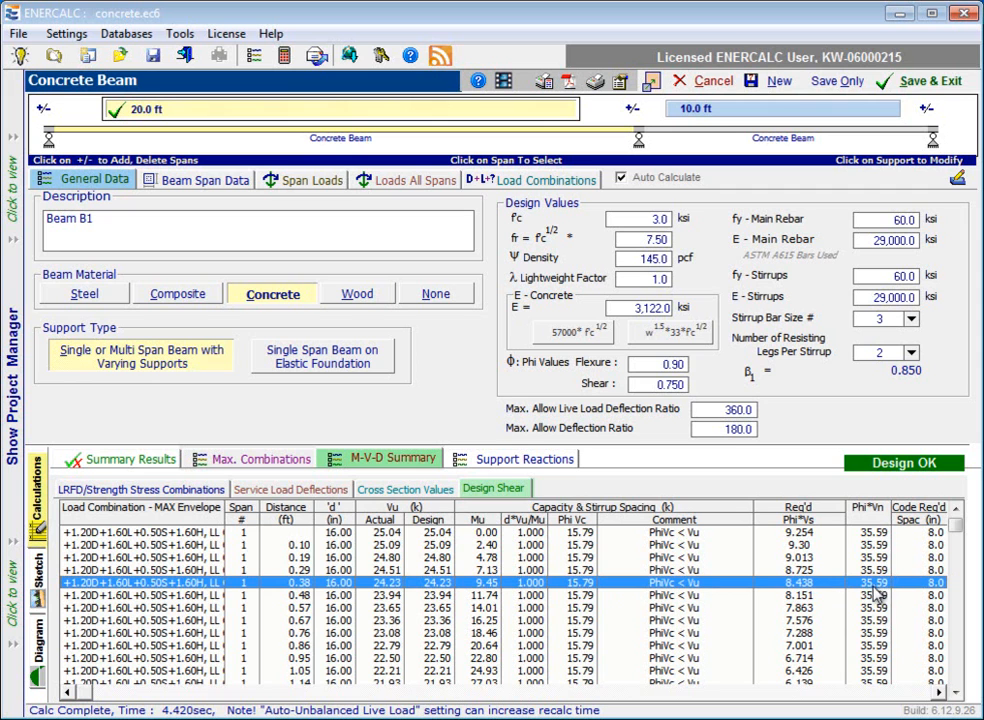
left_click(940, 693)
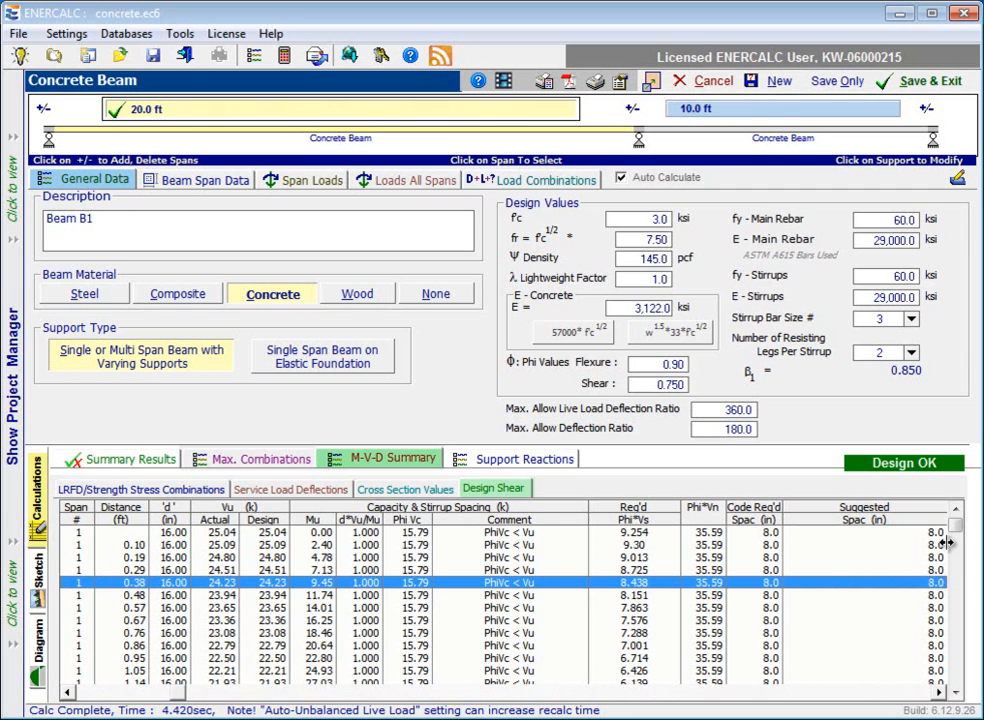
mouse_move(958, 531)
left_mouse_down()
mouse_move(958, 553)
mouse_move(953, 518)
left_mouse_up()
Show the support reactions and collapse every group from Overall MAXimum through D+L, LL Comb Run (LL).
left_click(517, 462)
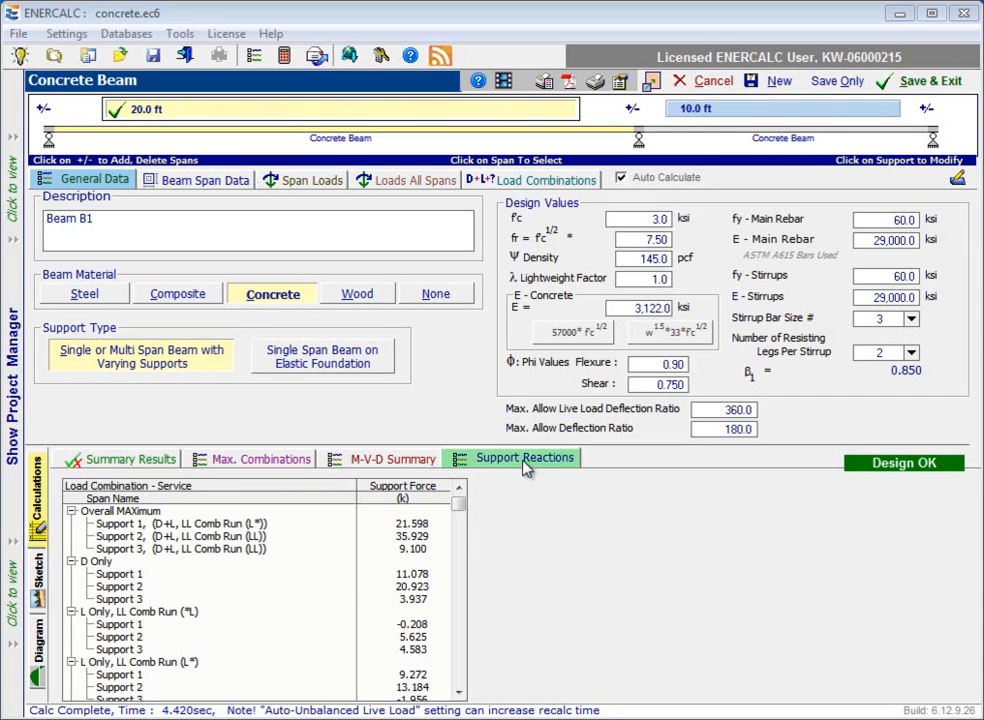
left_click(71, 511)
left_click(71, 523)
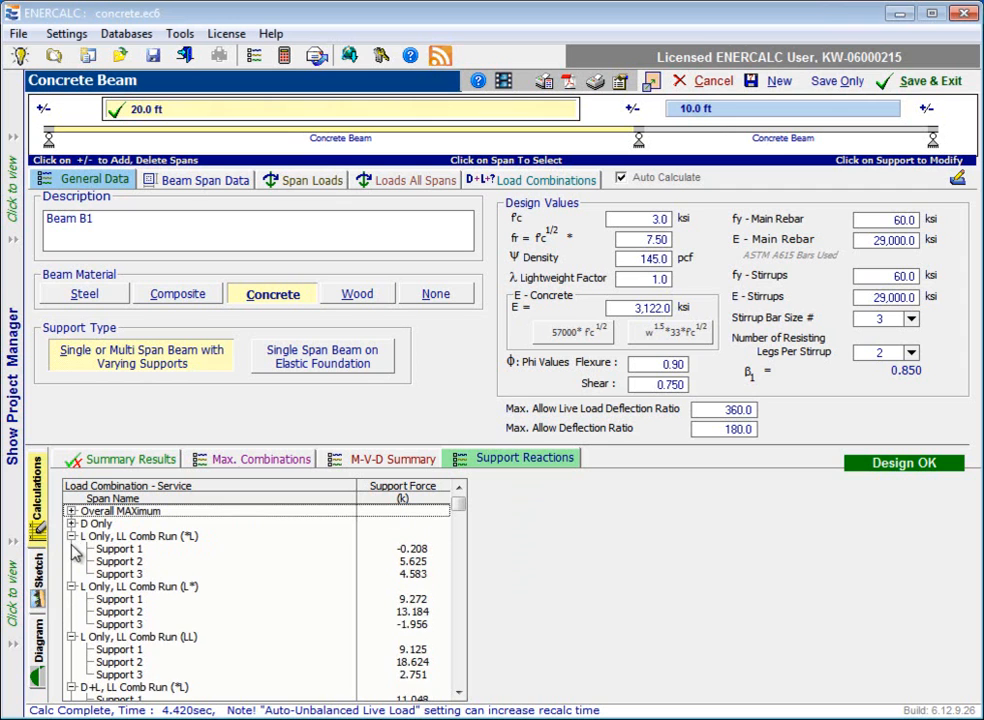
left_click(71, 536)
left_click(71, 549)
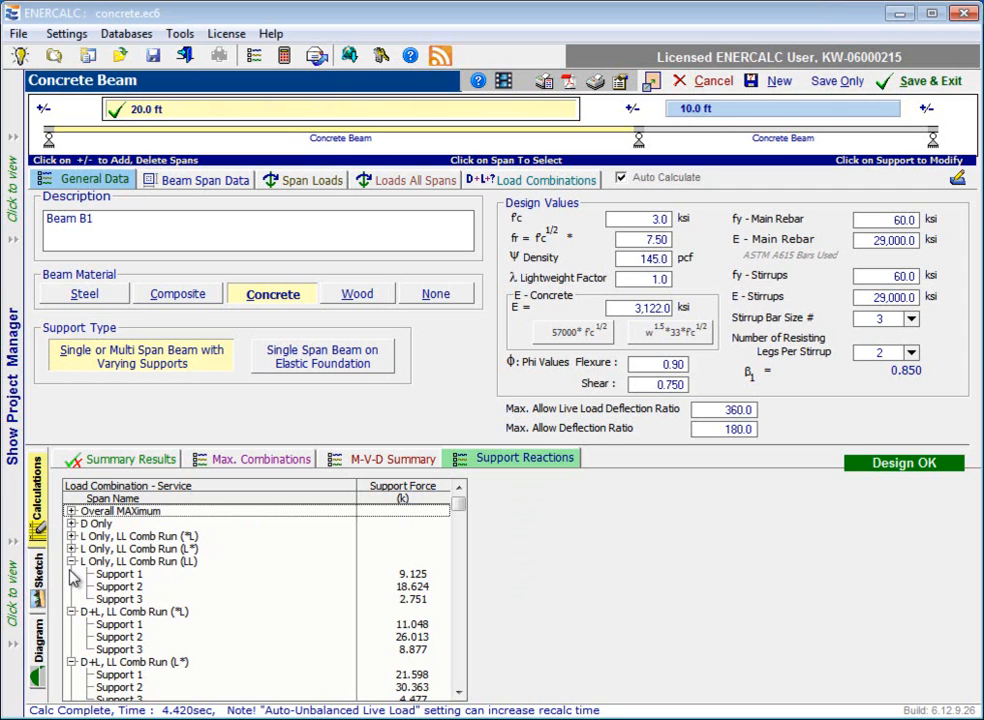
left_click(71, 561)
left_click(71, 574)
left_click(71, 586)
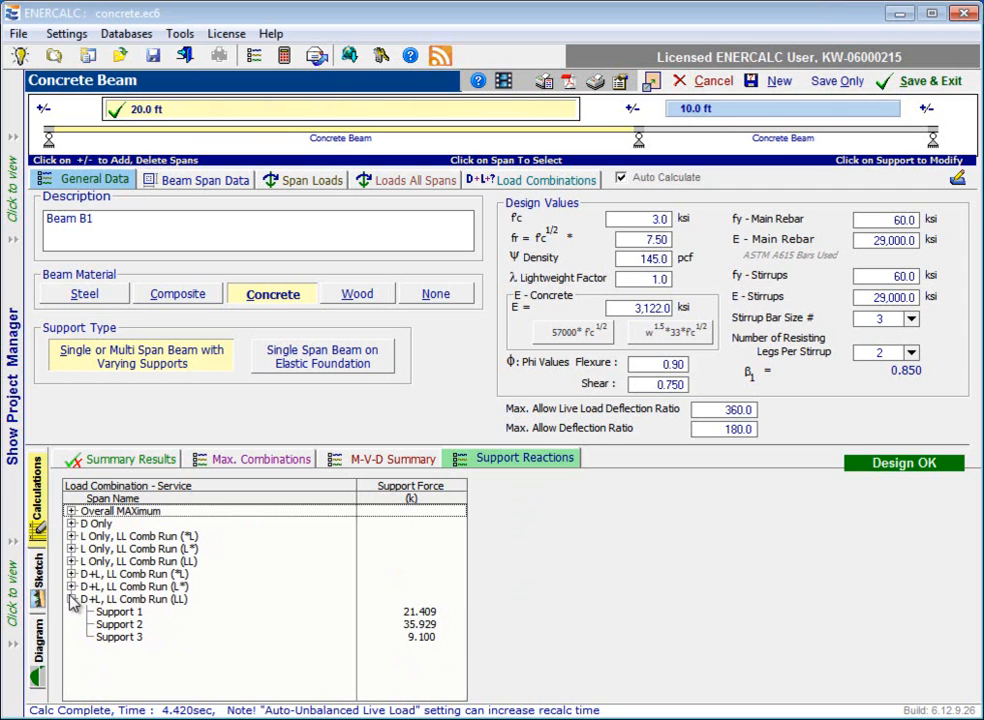
left_click(71, 599)
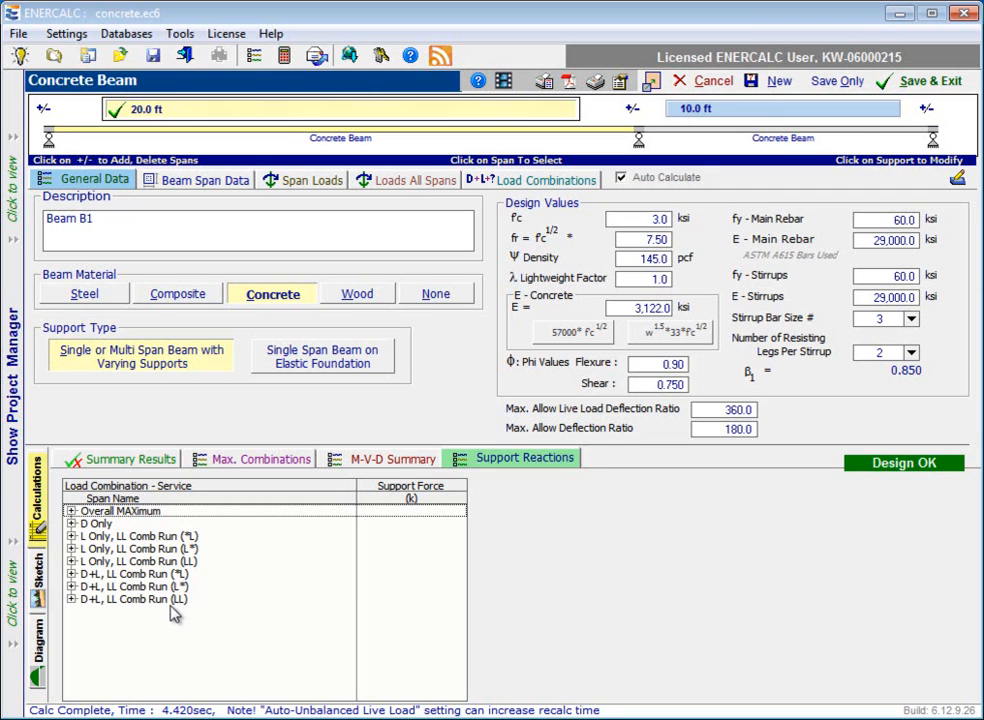
Expand the L Only, LL Comb Run (LL) reactions and check the forces at Supports 1, 2 and 3.
left_click(71, 562)
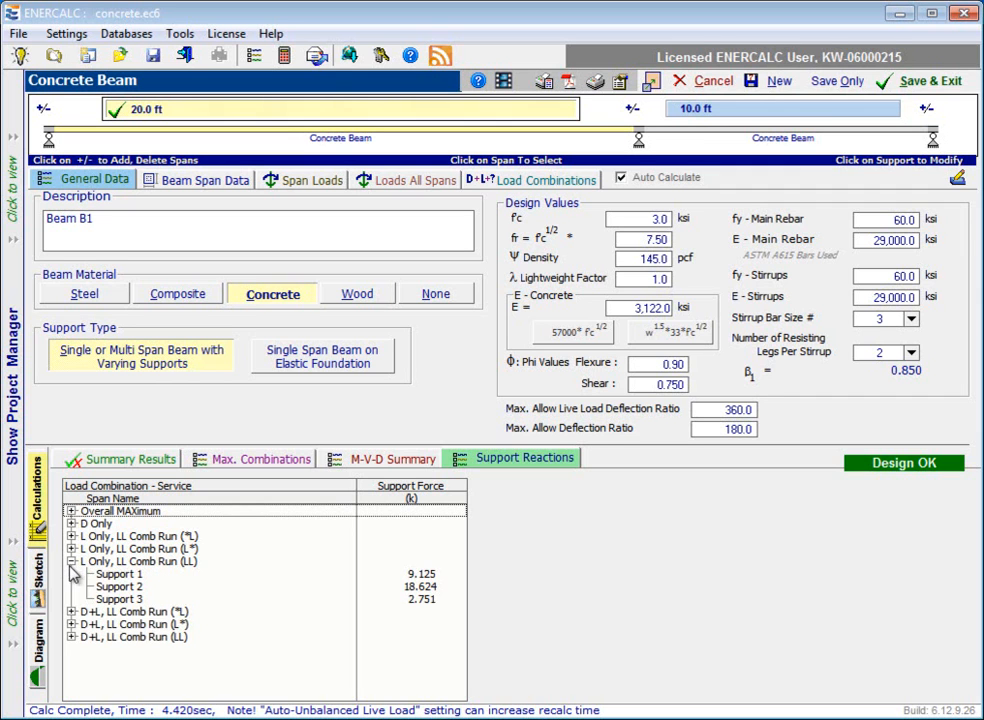
left_click(416, 588)
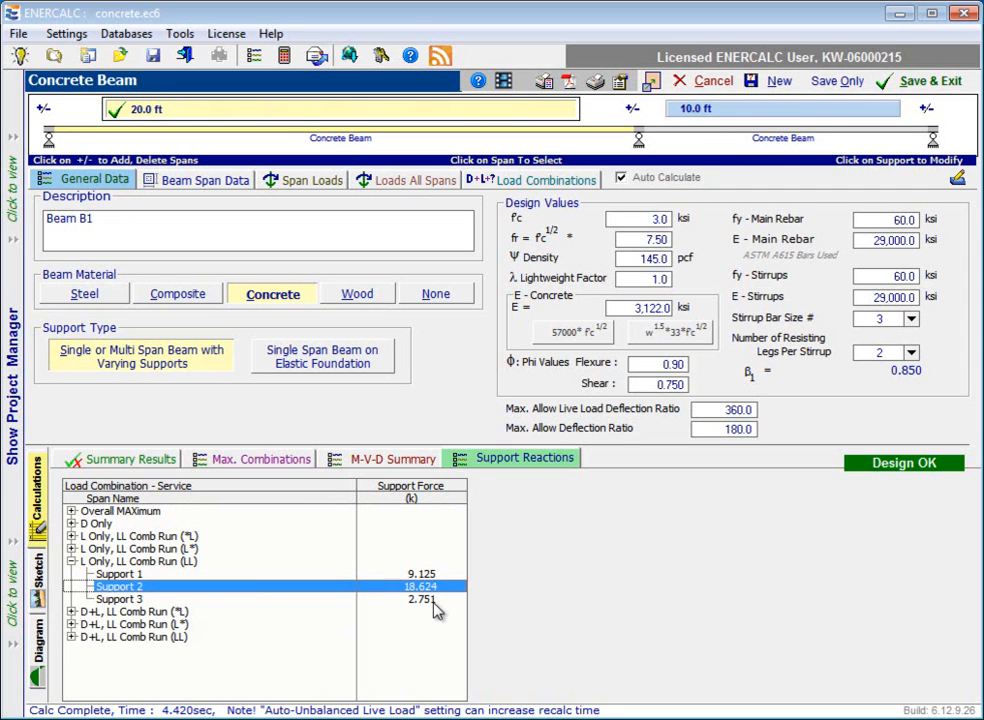
key("Up")
left_click(121, 601)
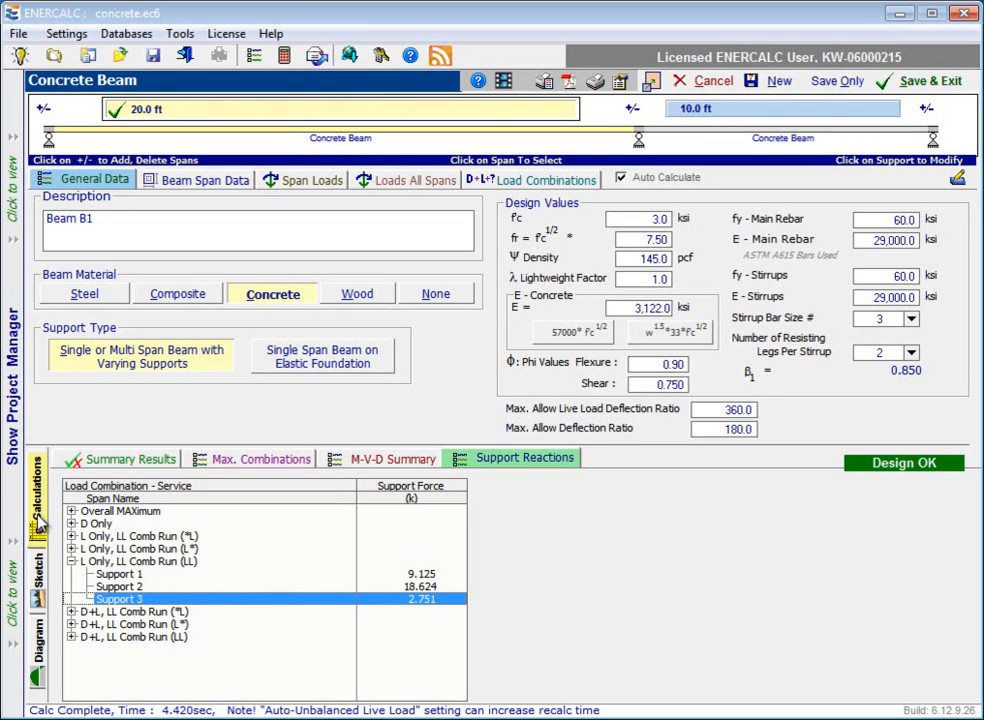
View the beam sketch, and plot the moment diagram for only the +1.20D+0.50Lr+1.60L+1.60H, LL Comb Run (L*) combination.
left_click(38, 575)
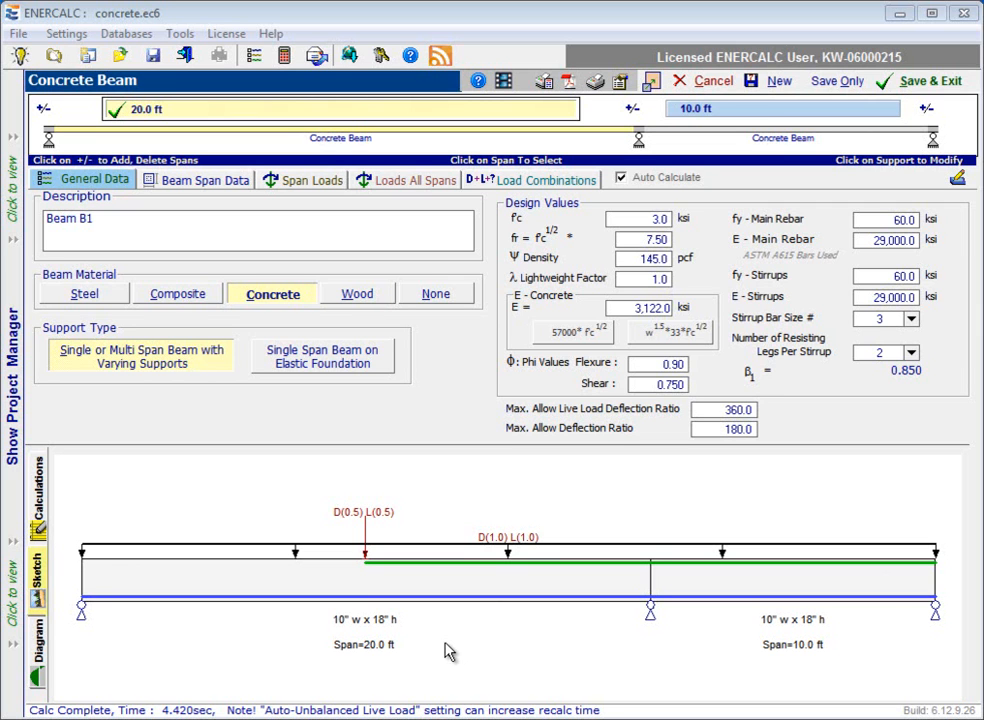
left_click(40, 652)
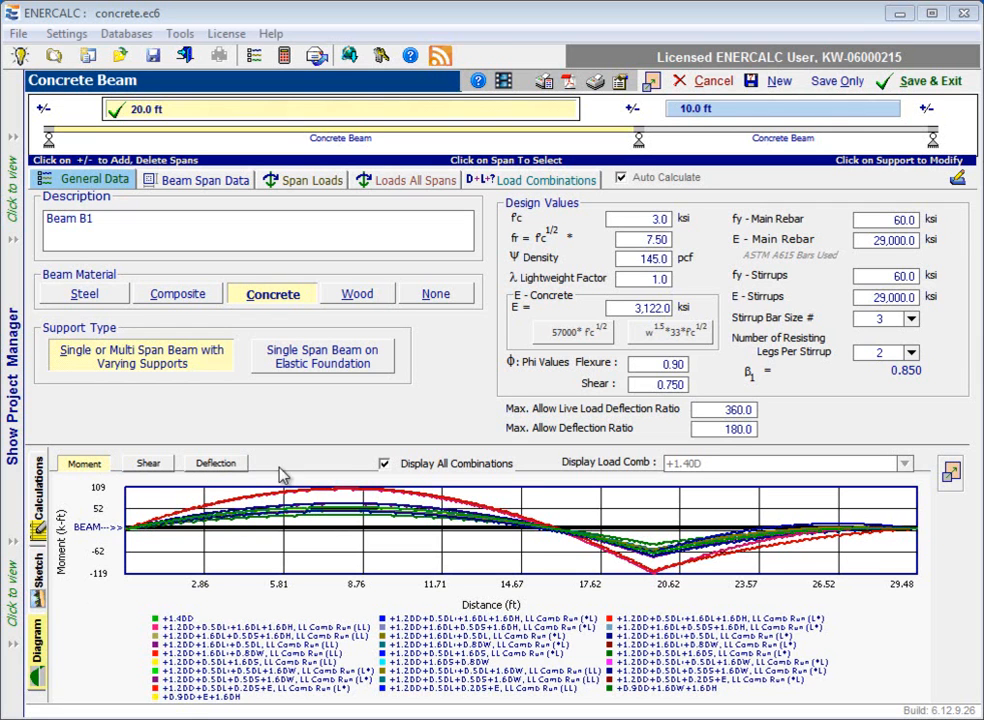
left_click(384, 465)
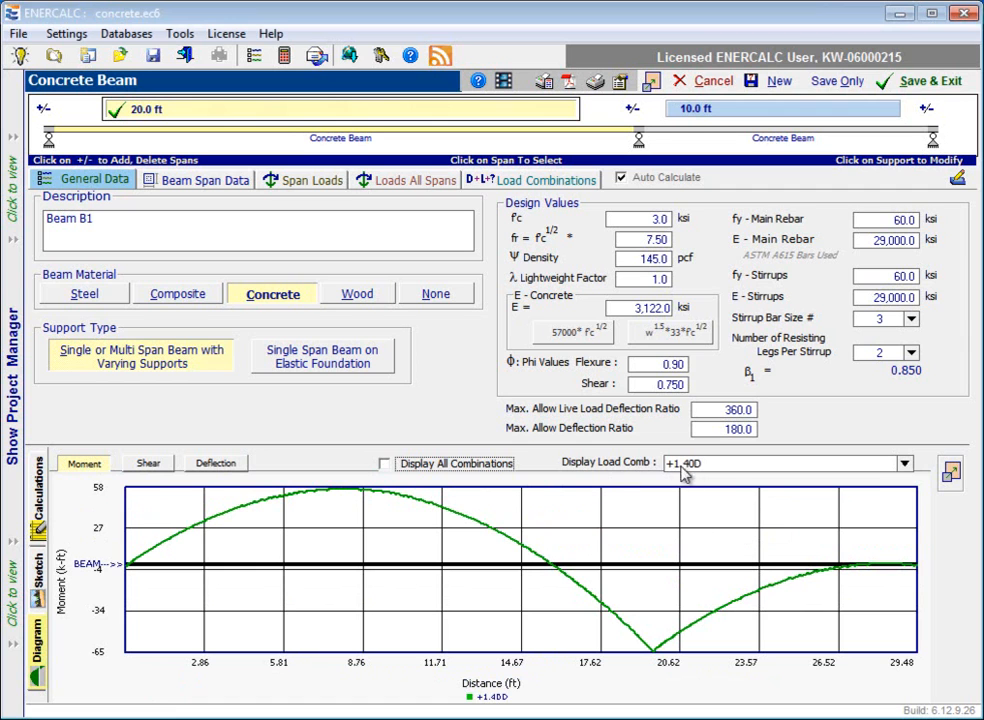
left_click(905, 465)
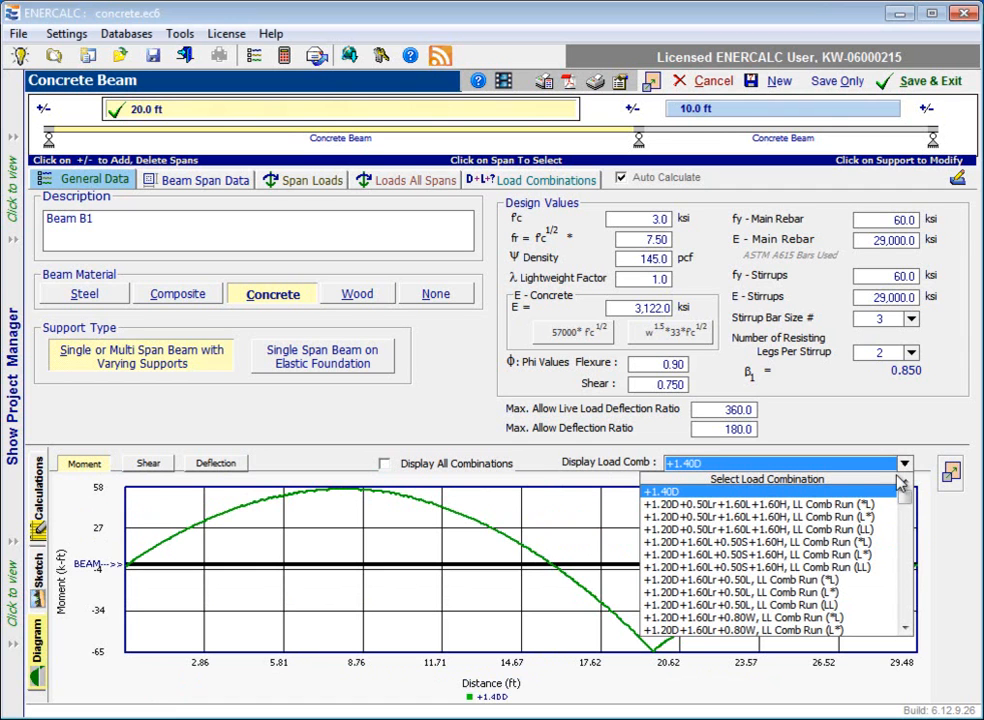
left_click(866, 530)
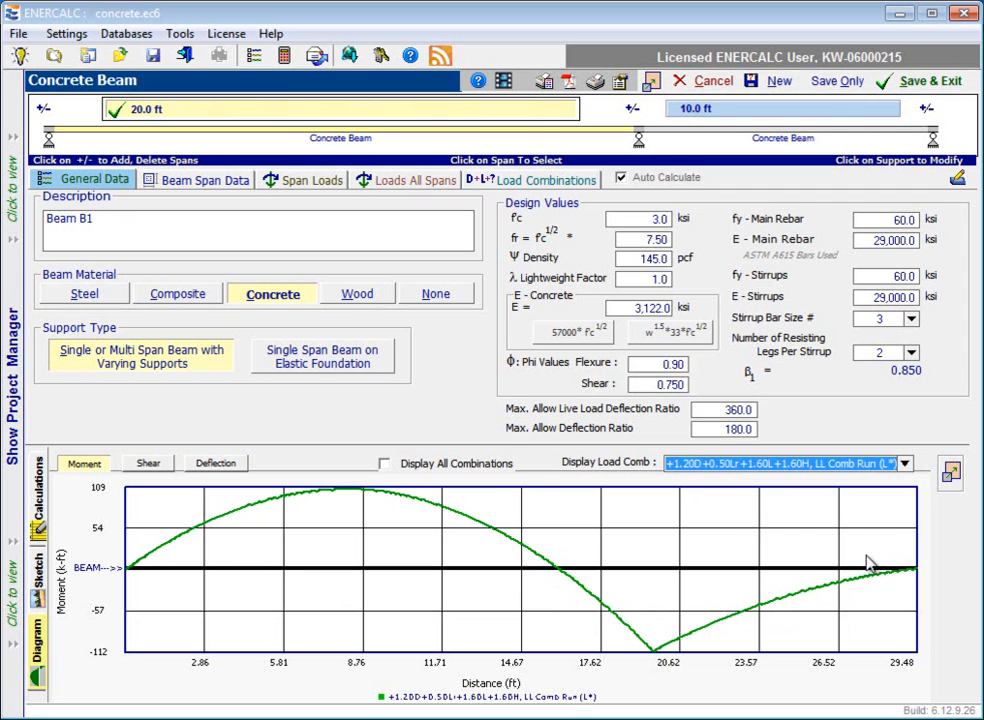
View the moment diagram enlarged in its own window, and switch the plot to the shear diagram.
left_click(951, 473)
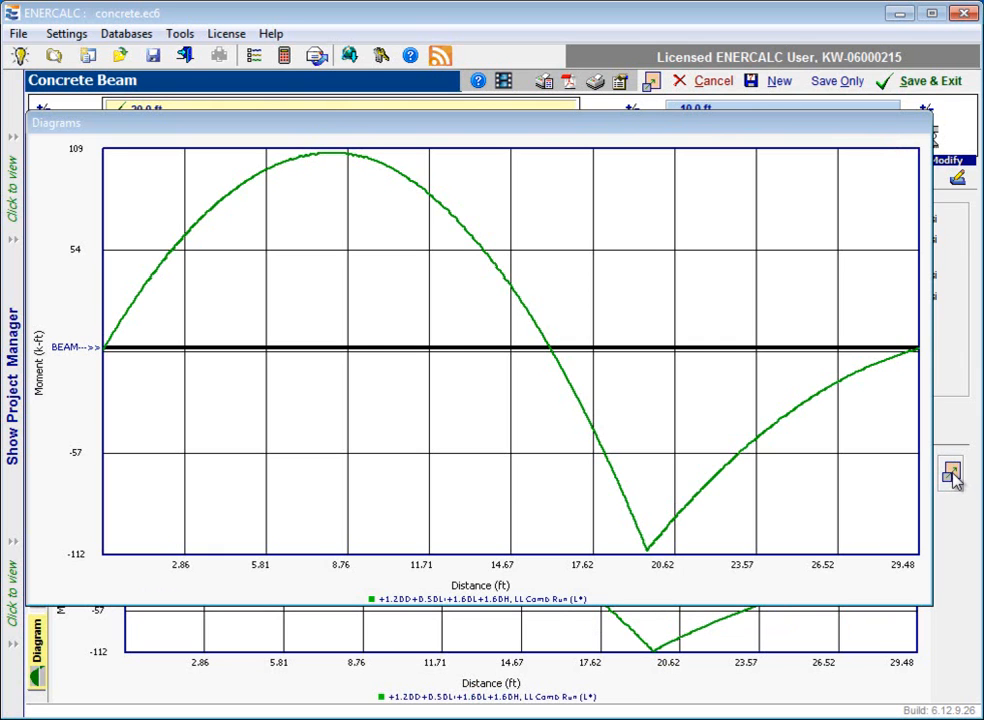
left_click(952, 478)
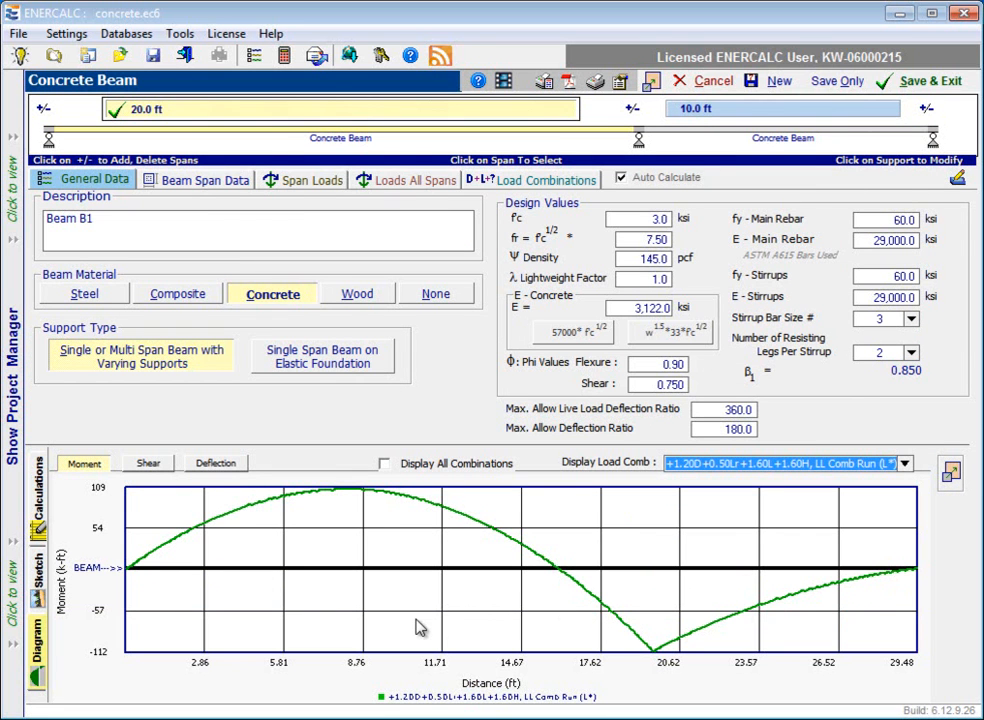
left_click(142, 472)
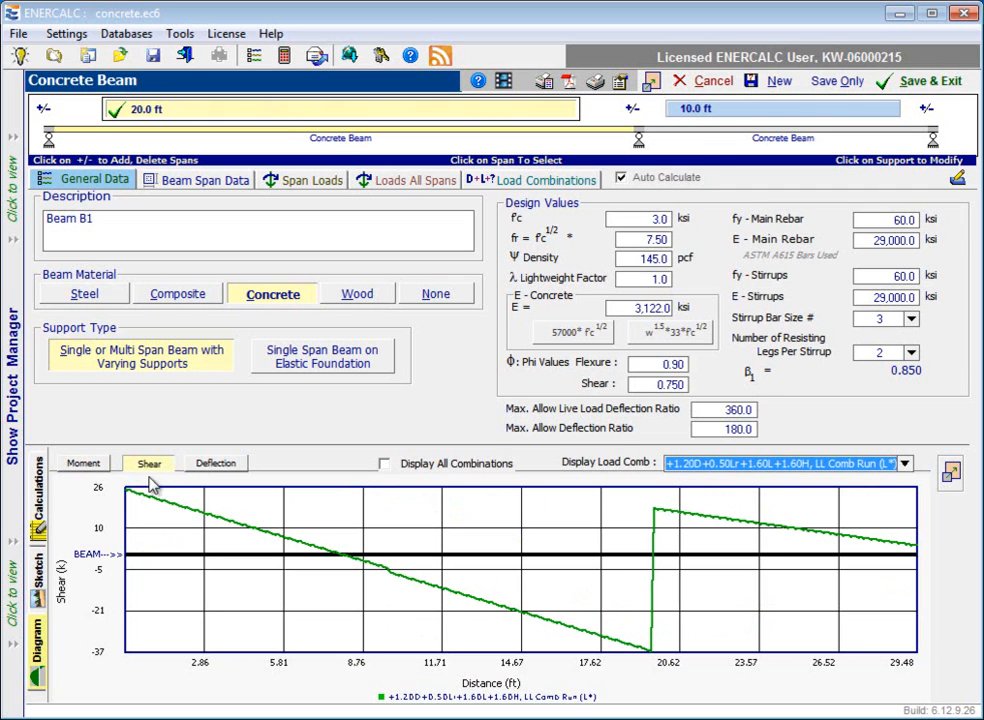
Plot the deflection diagram, briefly with all combinations, and display only the L Only, LL Comb Run (L*) combination.
left_click(215, 464)
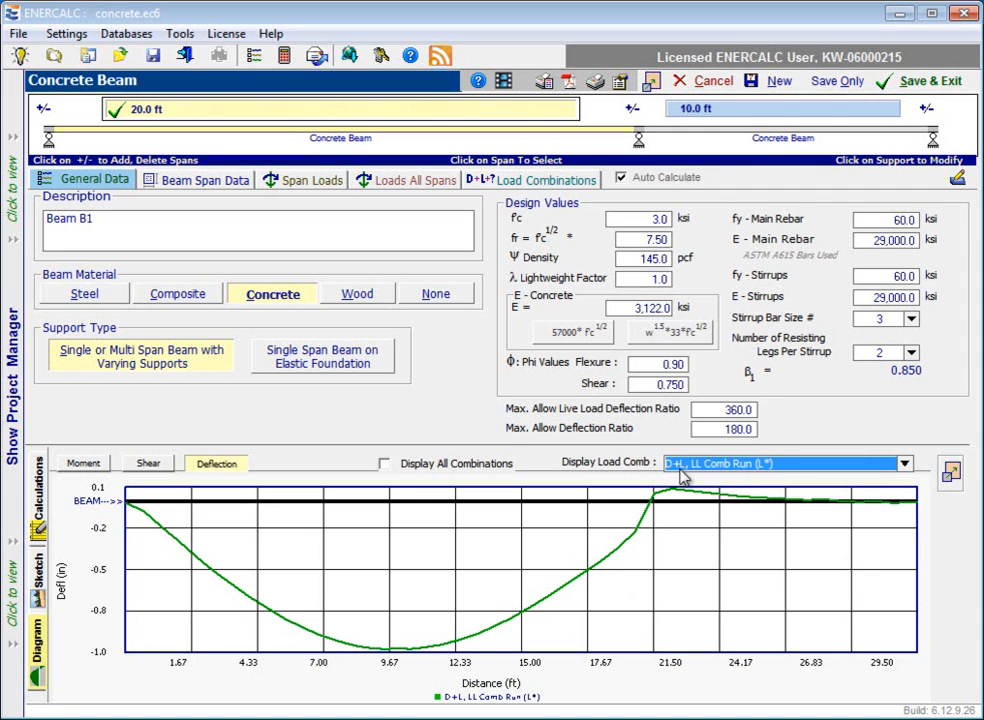
left_click(384, 464)
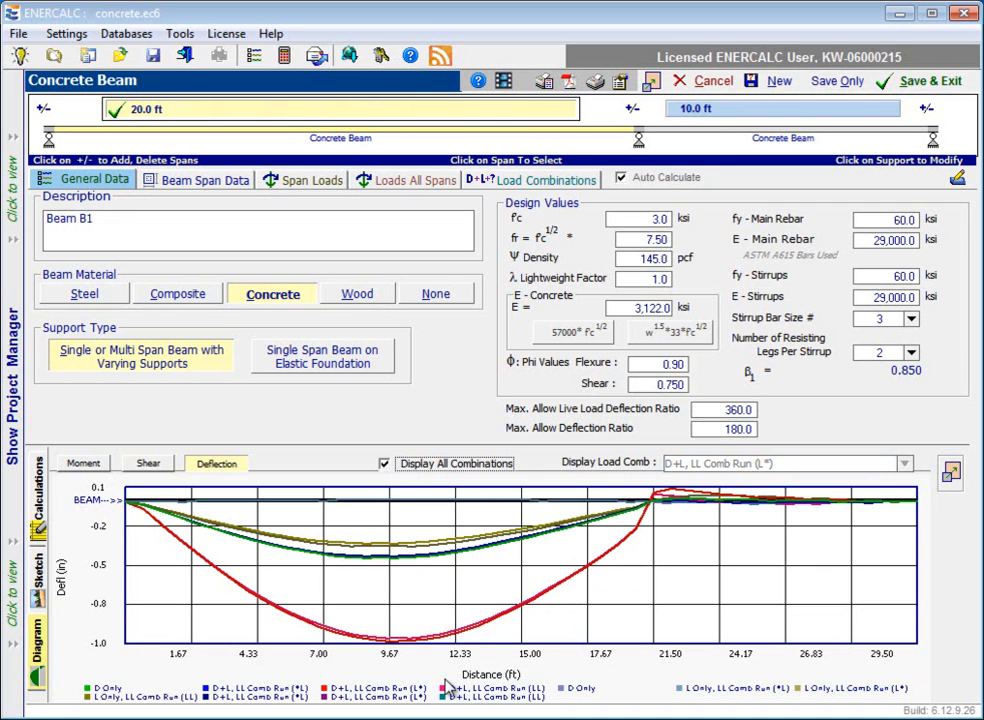
left_click(387, 468)
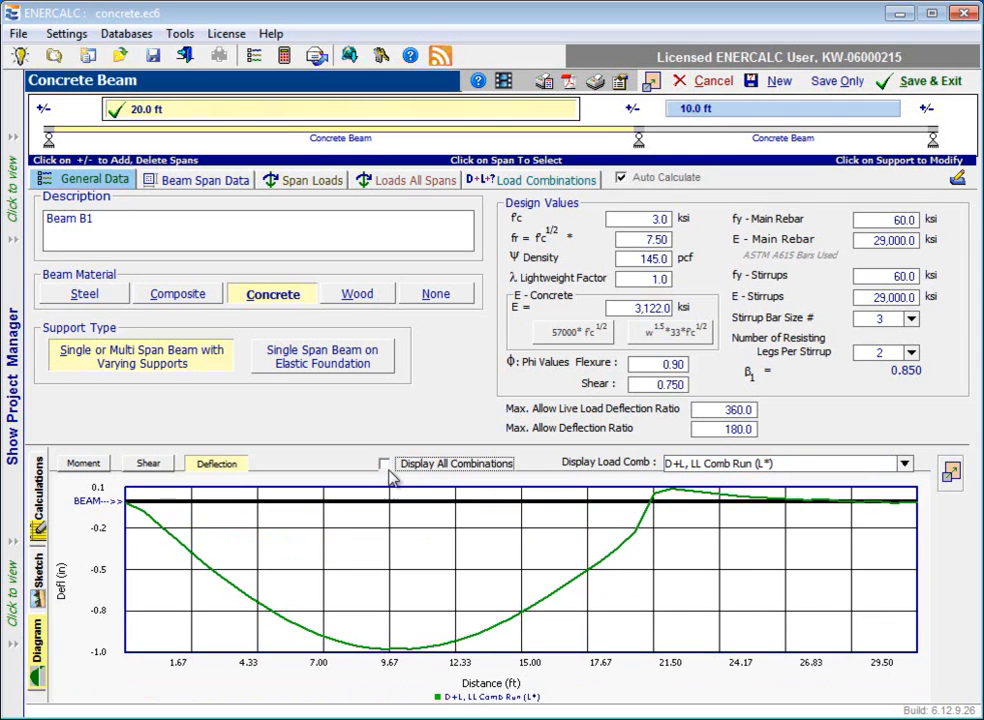
left_click(903, 463)
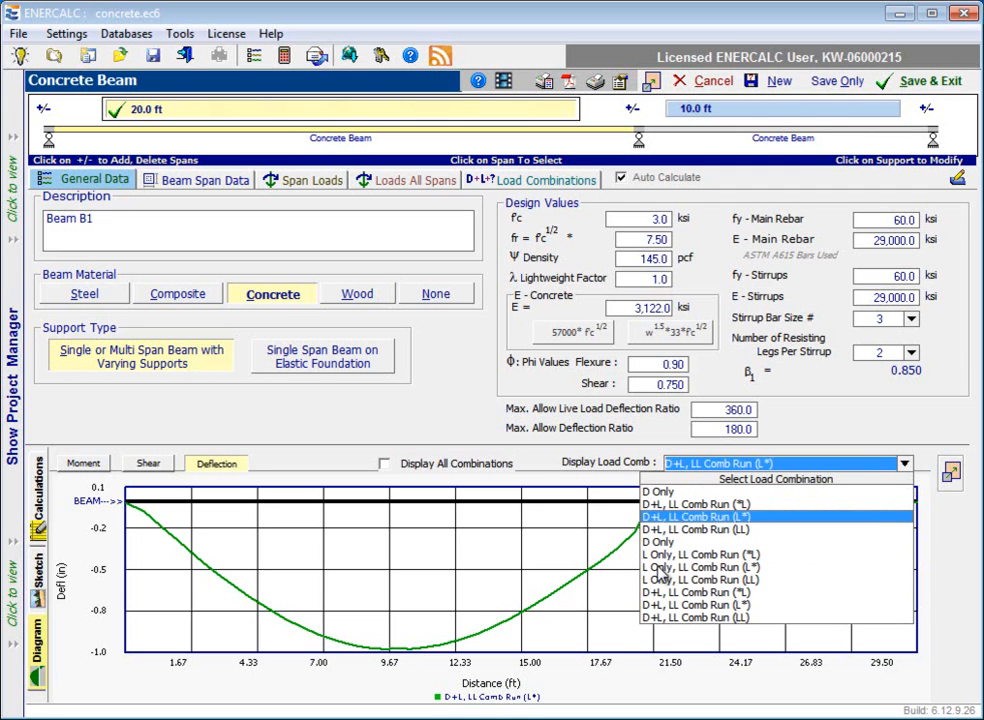
left_click(660, 567)
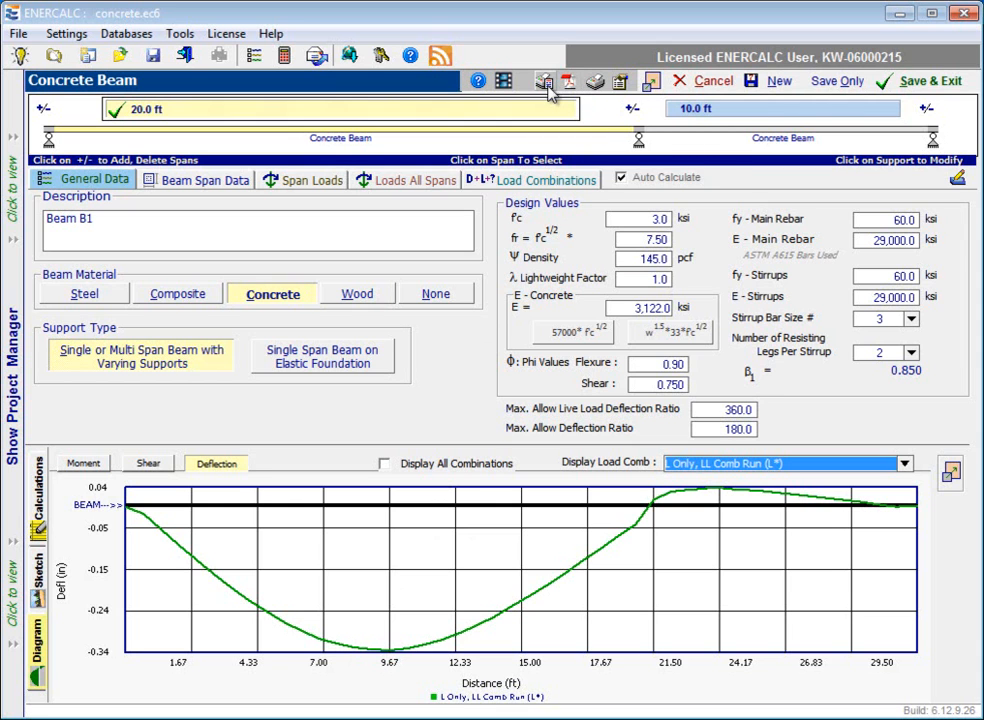
Review which report sections are selected for printing in the beam design settings, leaving them as they are.
left_click(621, 84)
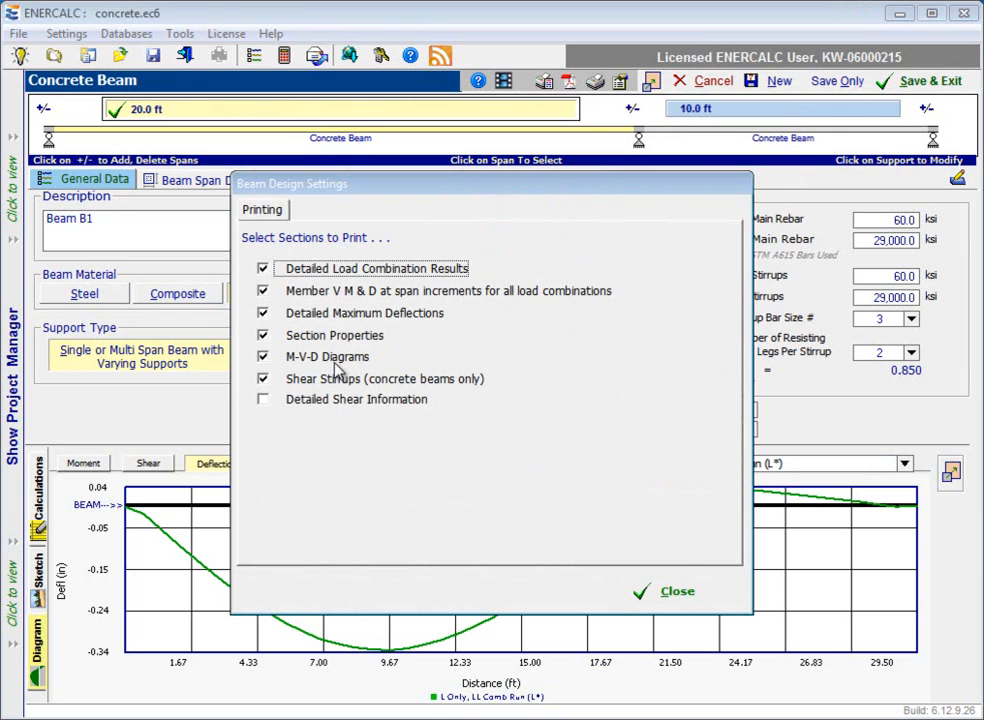
left_click(683, 591)
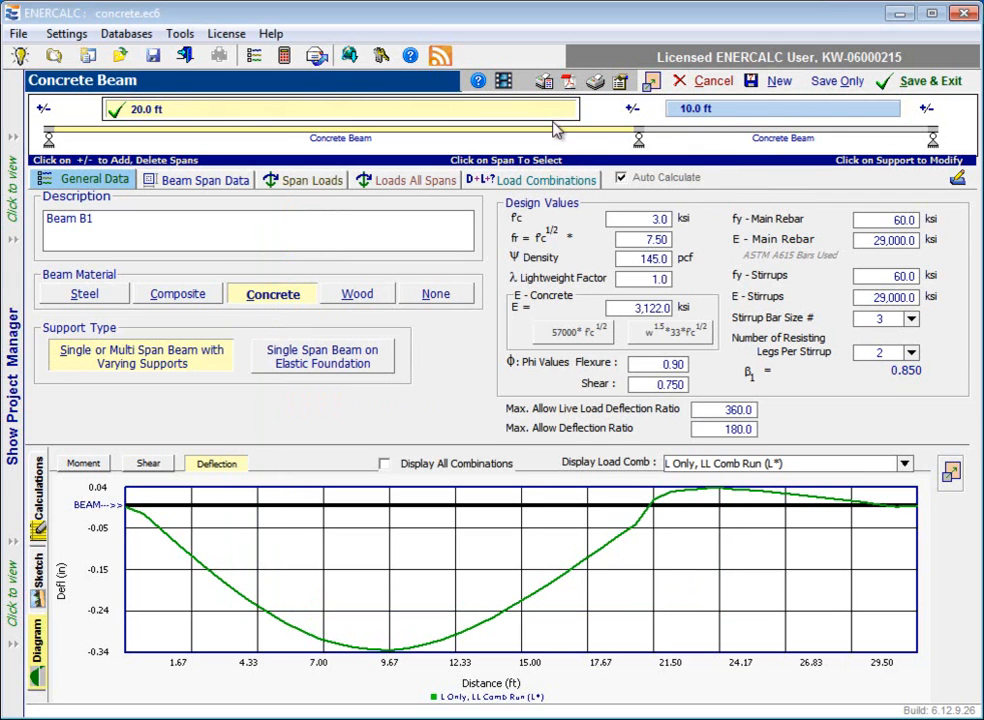